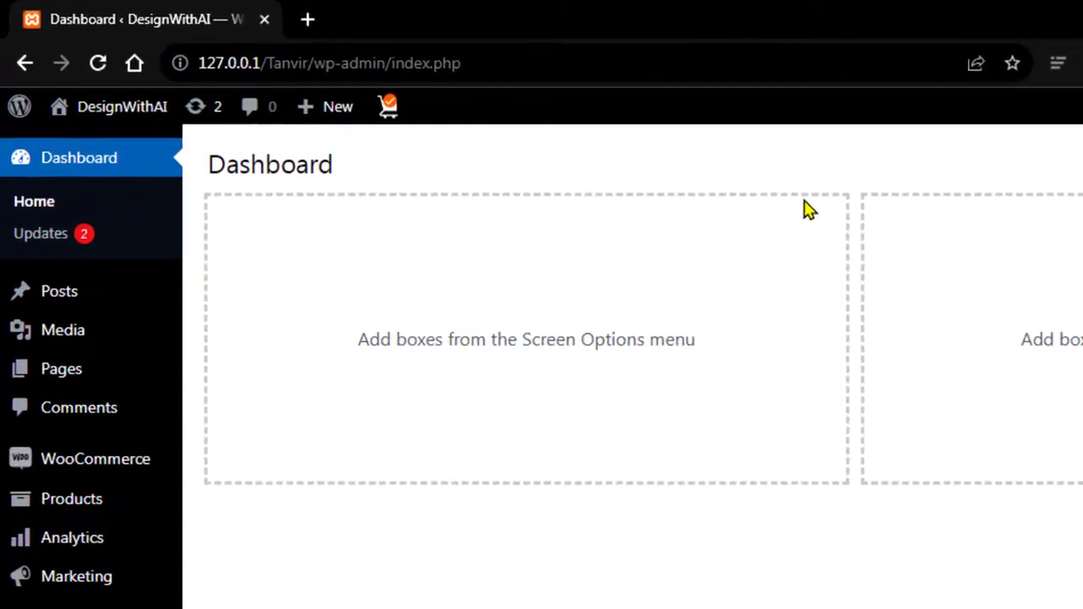
- Open the DesignWithAI front page in a new tab, then go back to the Dashboard tab
right_click(133, 107)
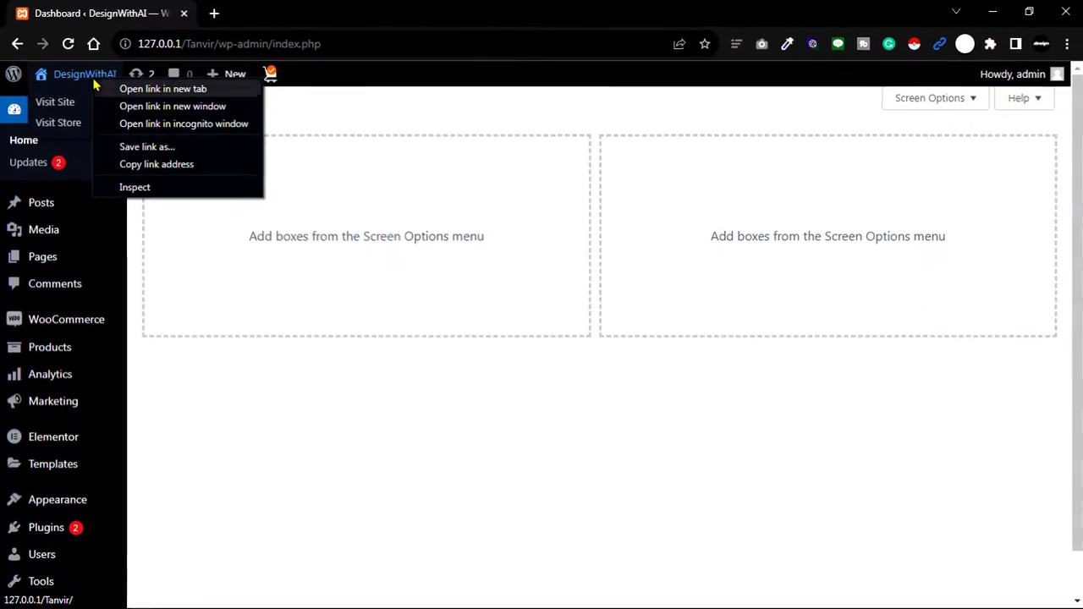
left_click(206, 112)
left_click(279, 12)
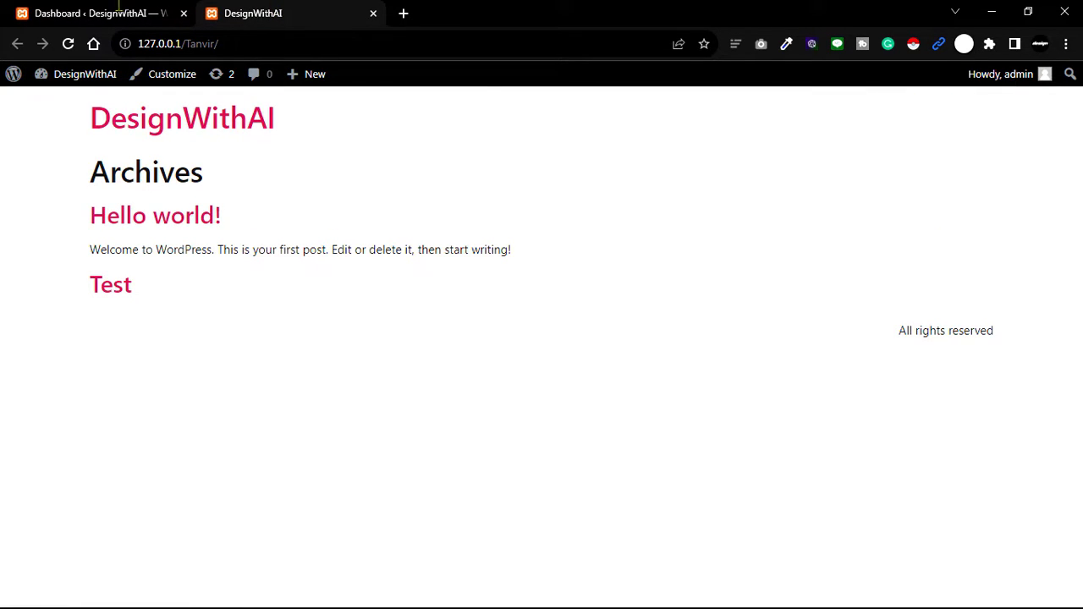
left_click(95, 11)
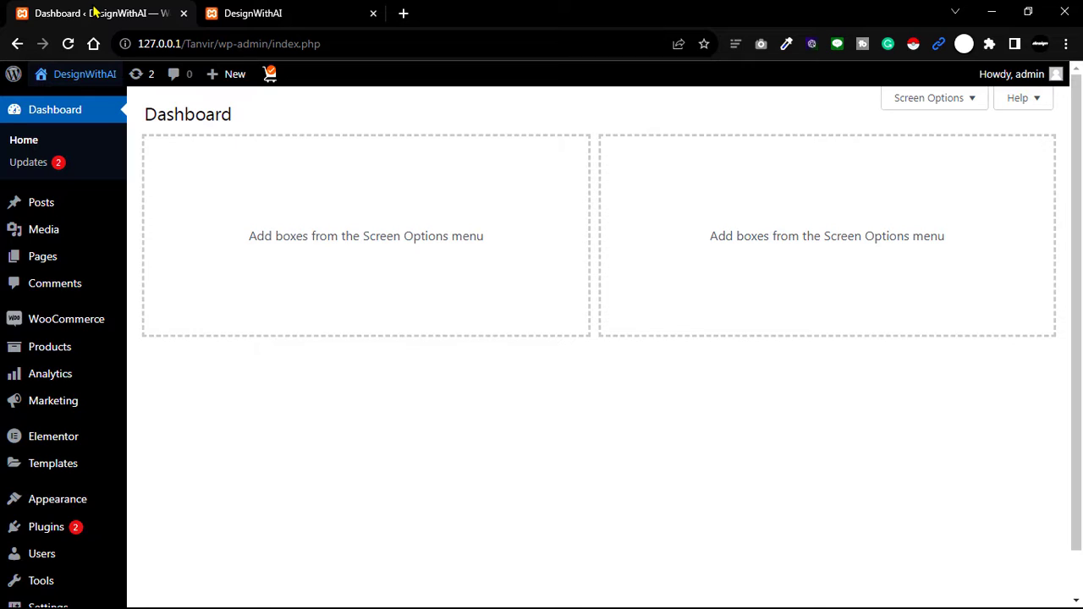
- Search plugins for 'elementor header' and install Elementor Header & Footer Builder
mouse_move(64, 516)
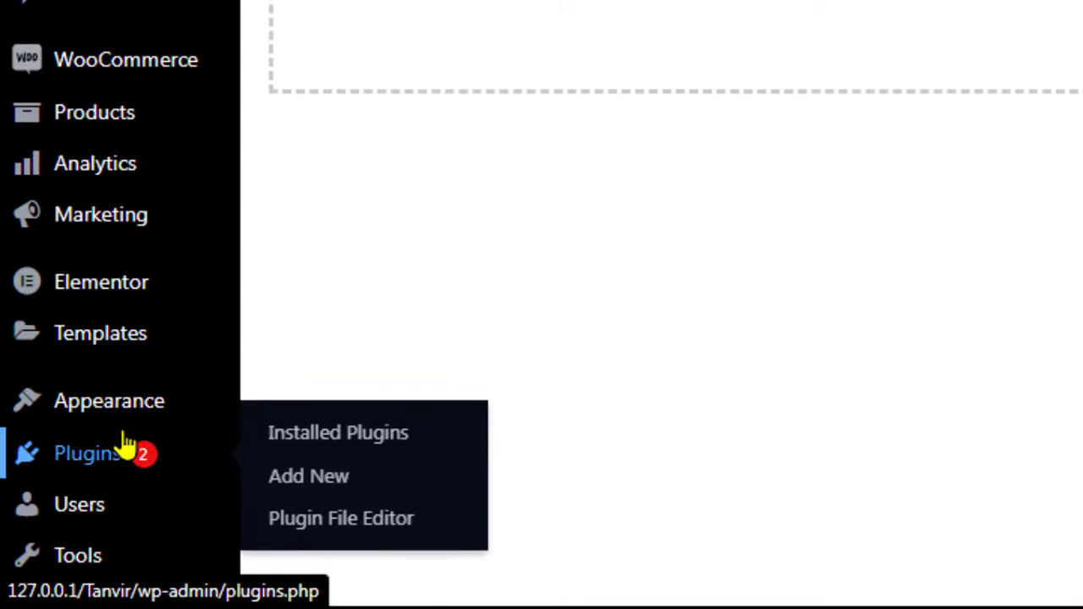
left_click(329, 479)
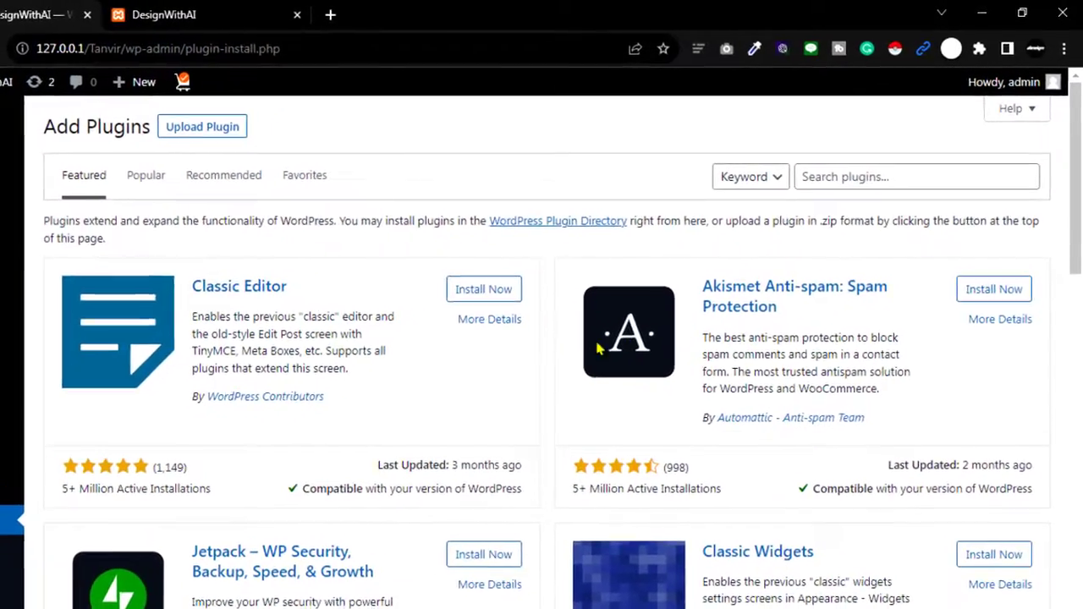
left_click(931, 148)
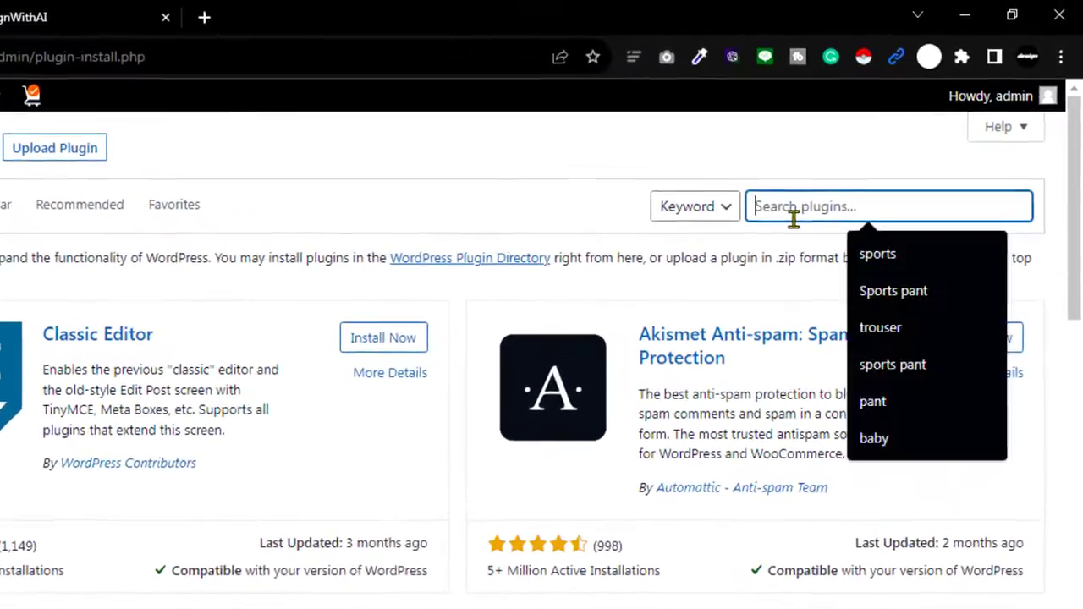
type("el")
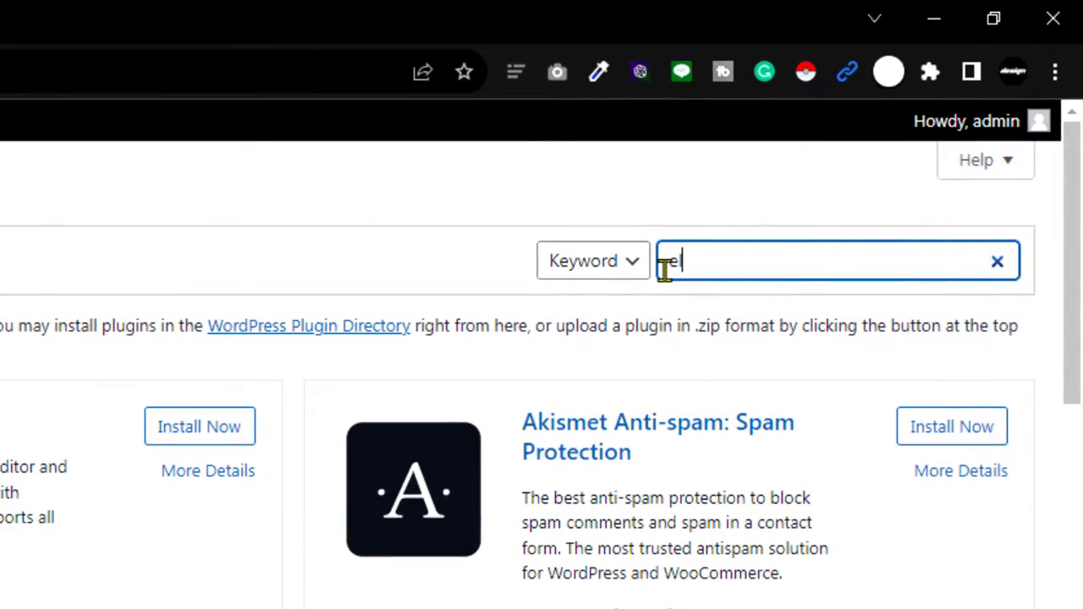
type("ementor")
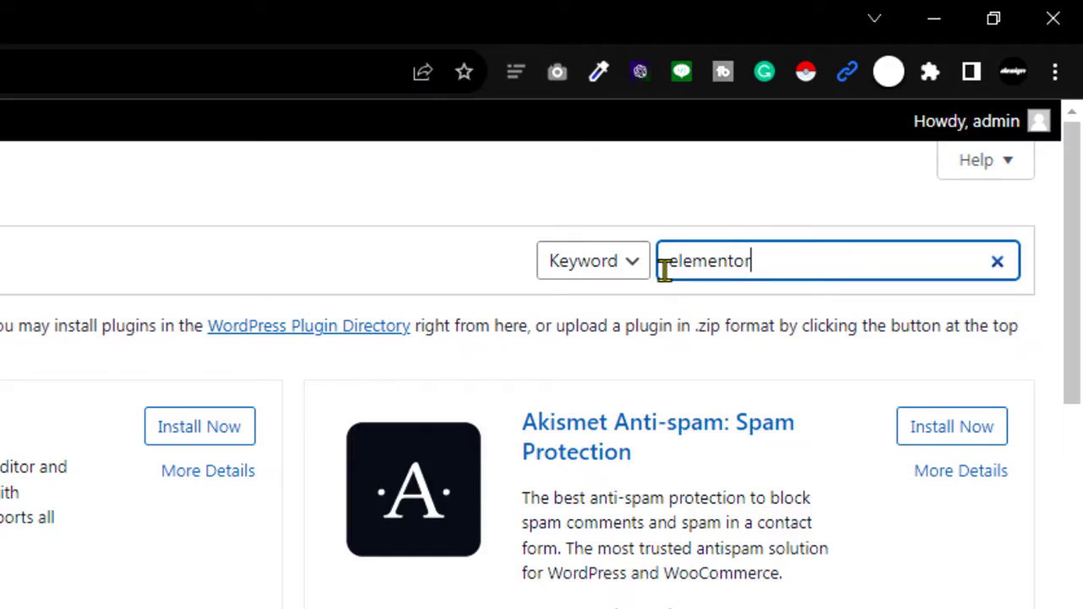
type(" head")
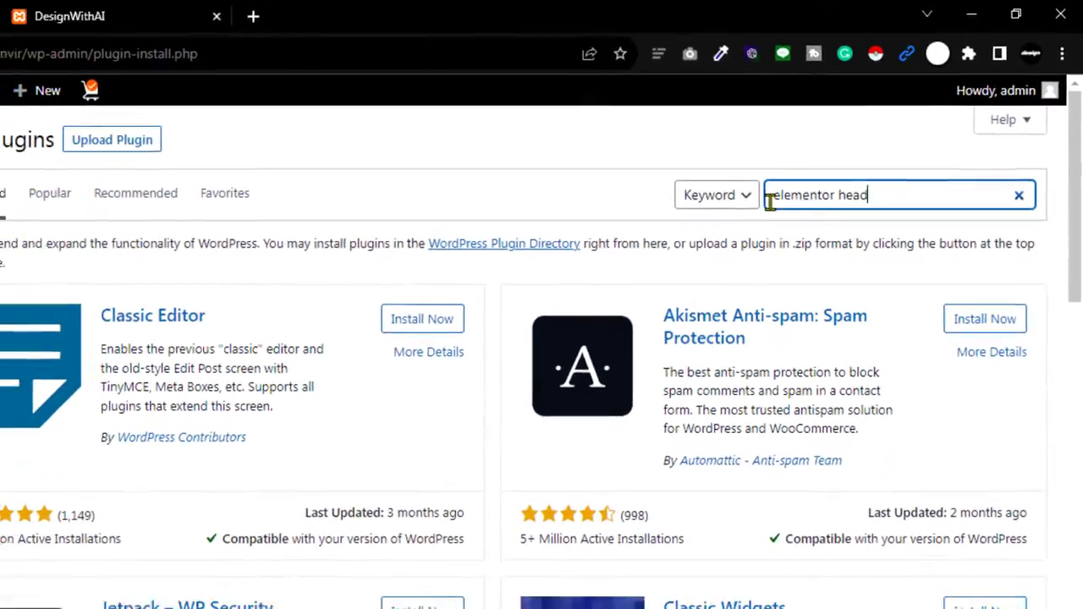
type("er")
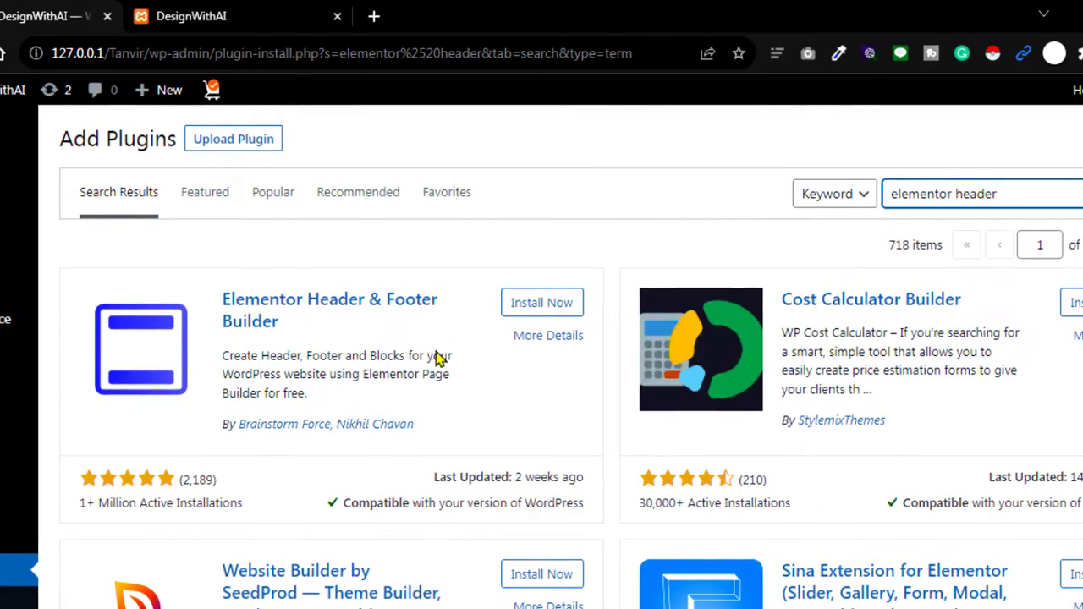
left_click(536, 306)
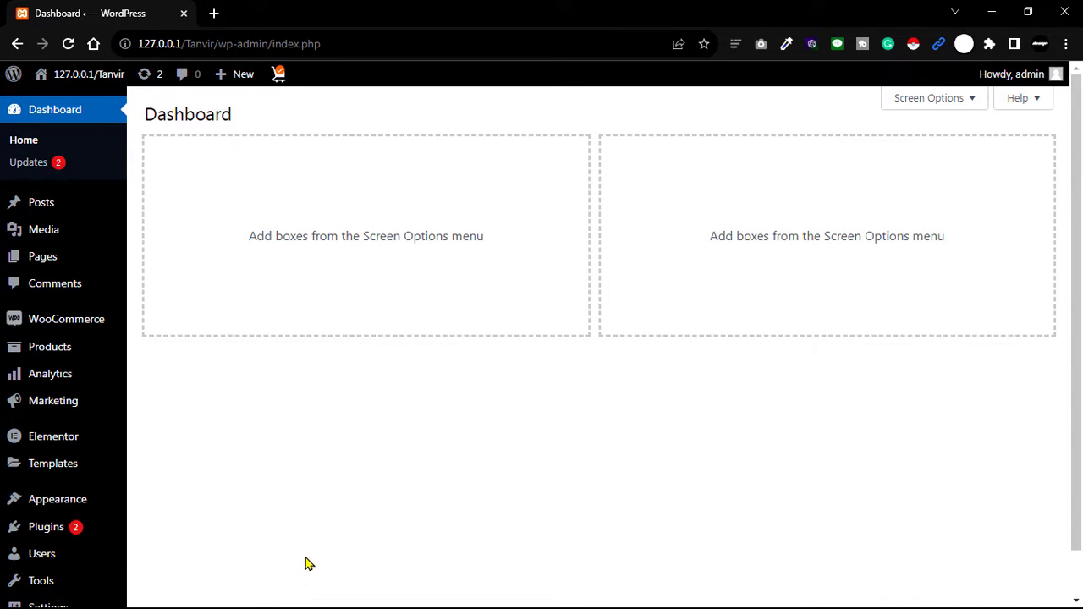
- Start a new Elementor Header & Footer Builder template titled 'Header'
mouse_move(98, 512)
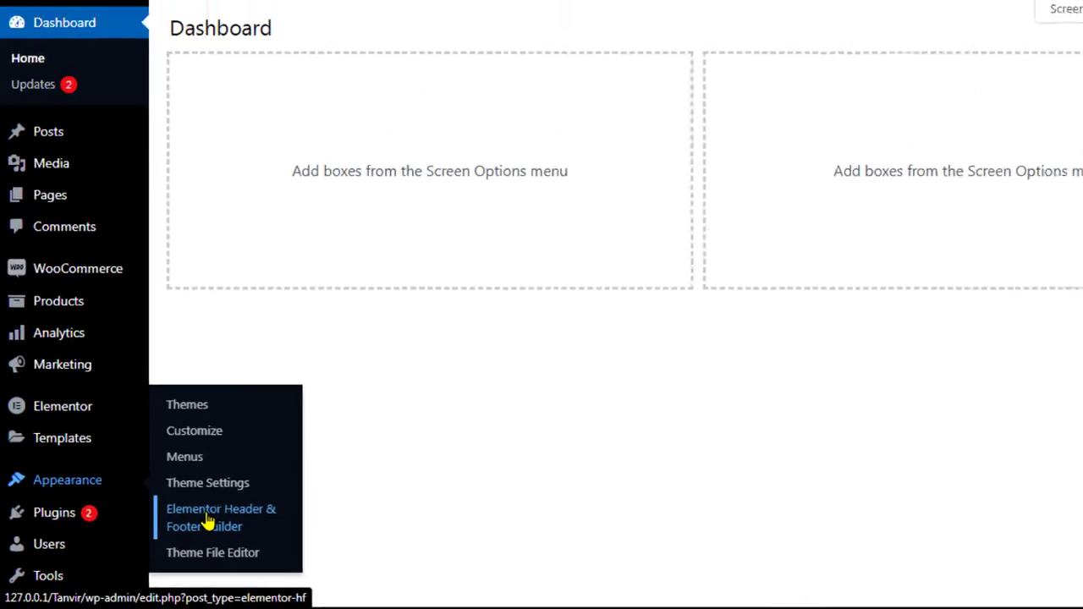
left_click(250, 503)
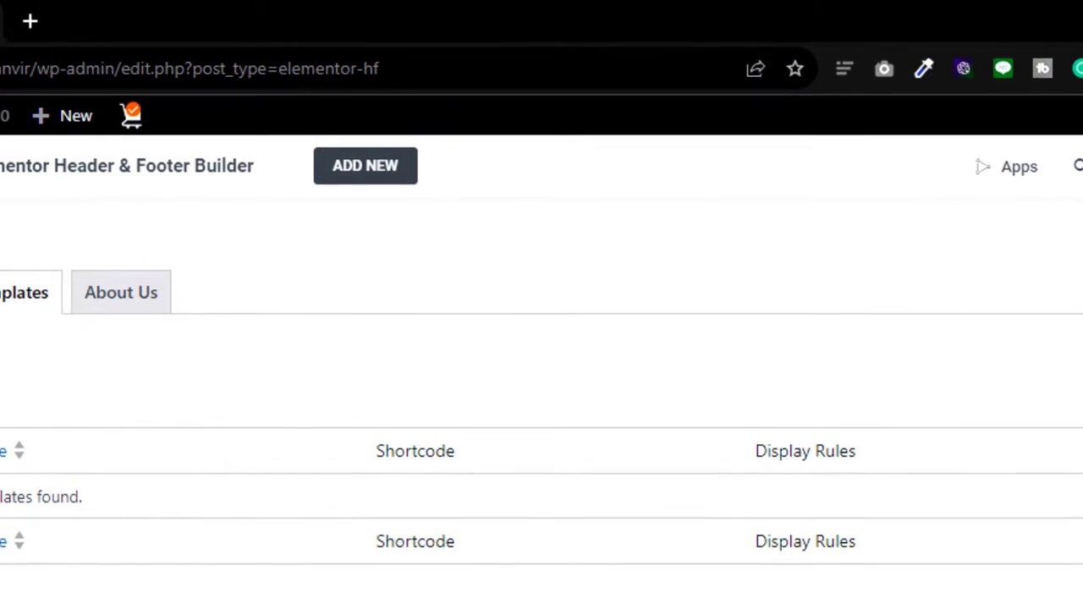
left_click(355, 174)
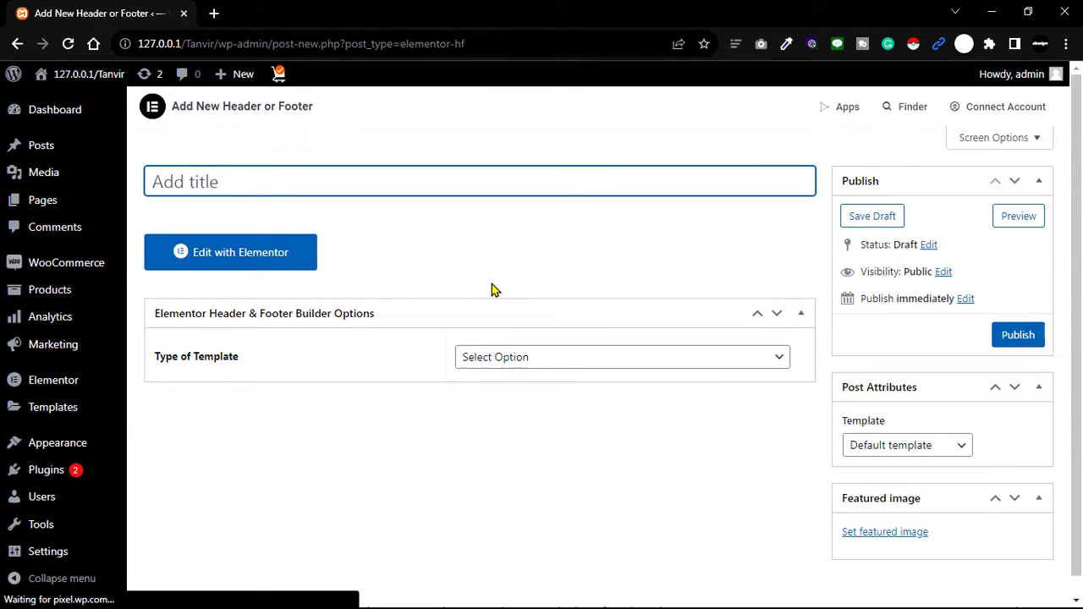
type("Header")
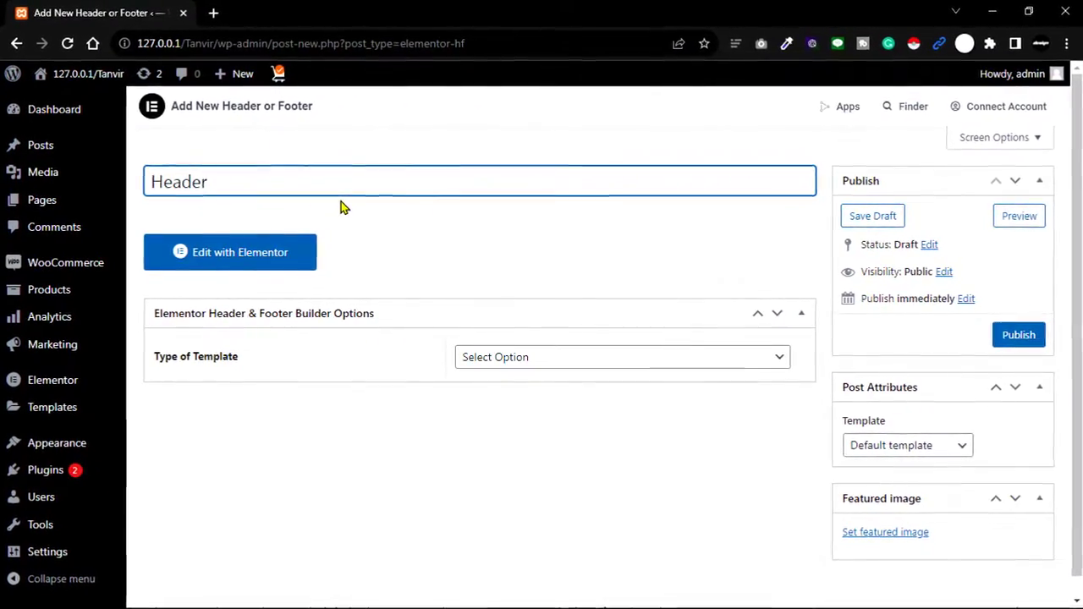
- Set the template type to Header, display it on Entire Website, and publish
left_click(501, 359)
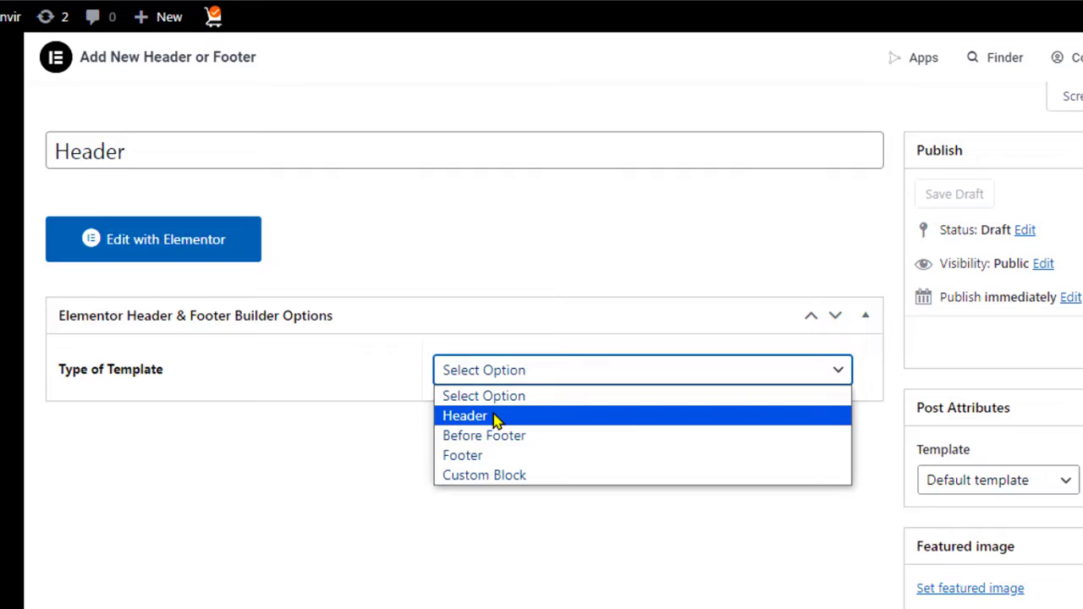
left_click(496, 416)
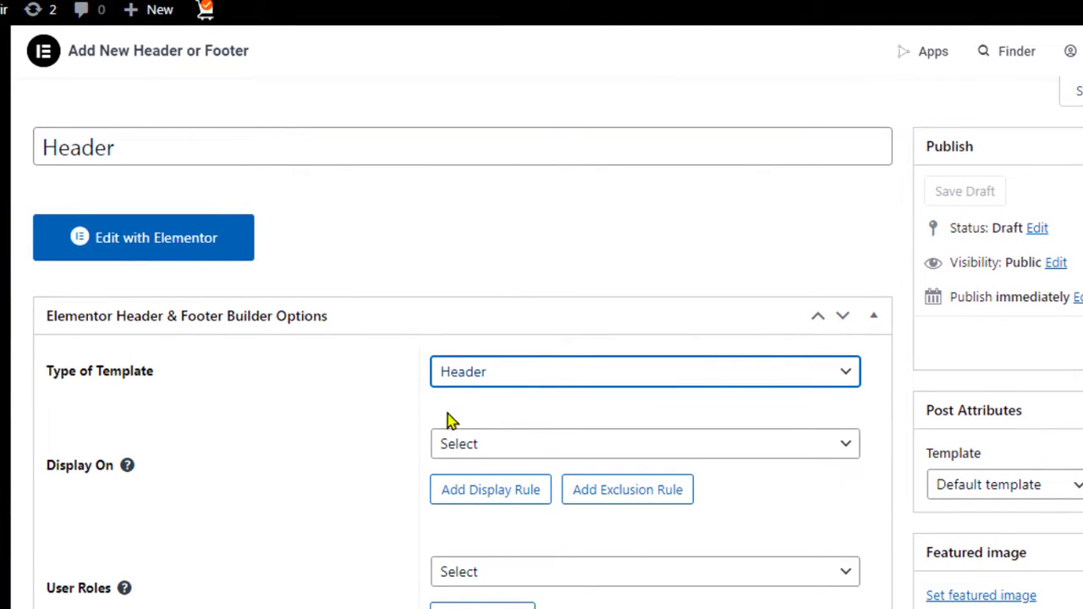
left_click(483, 451)
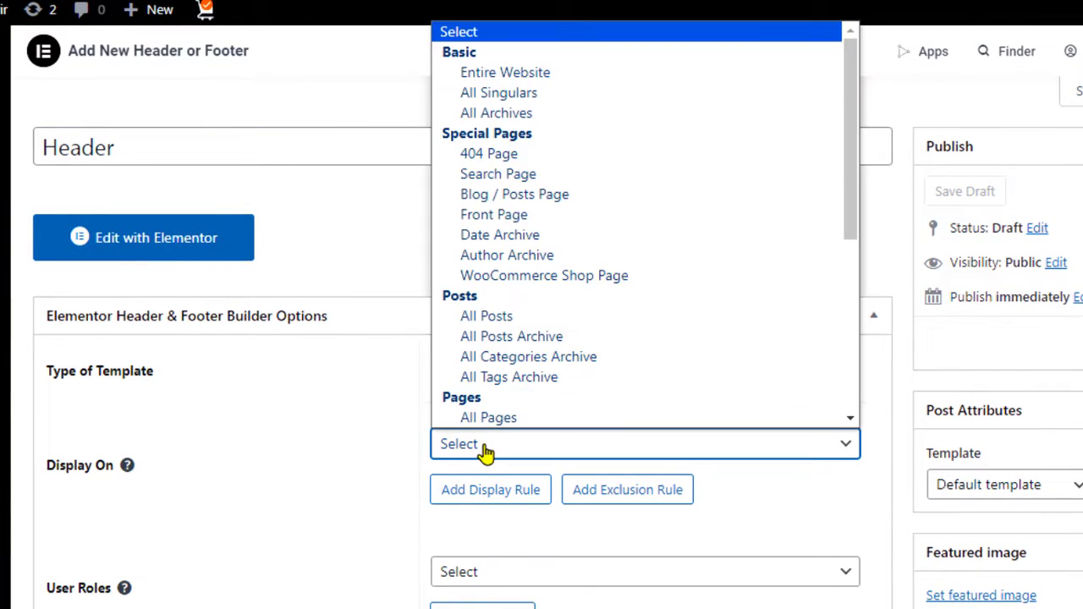
left_click(508, 74)
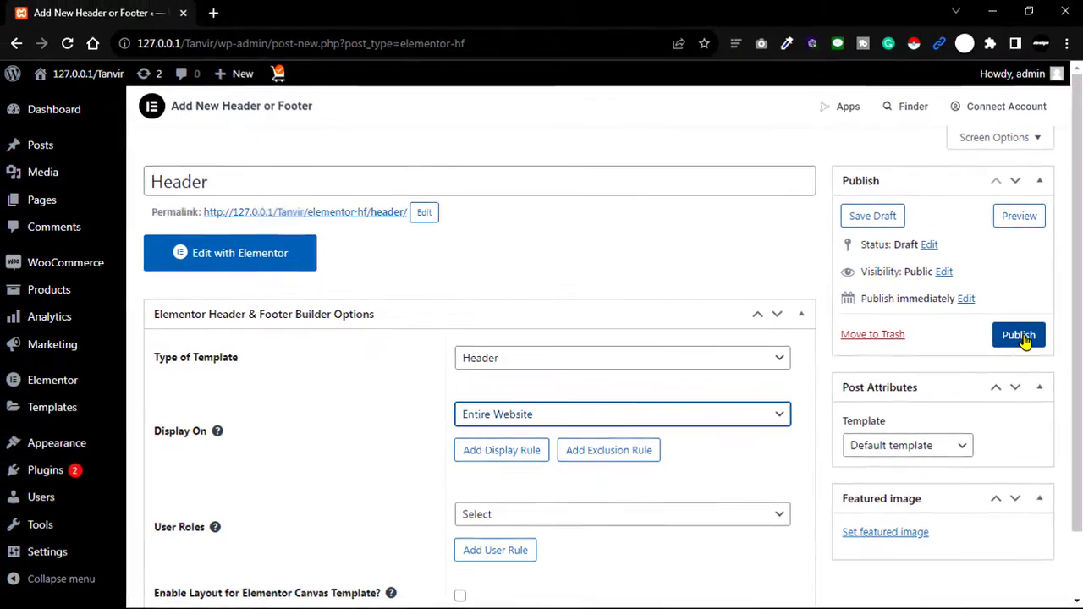
left_click(1065, 338)
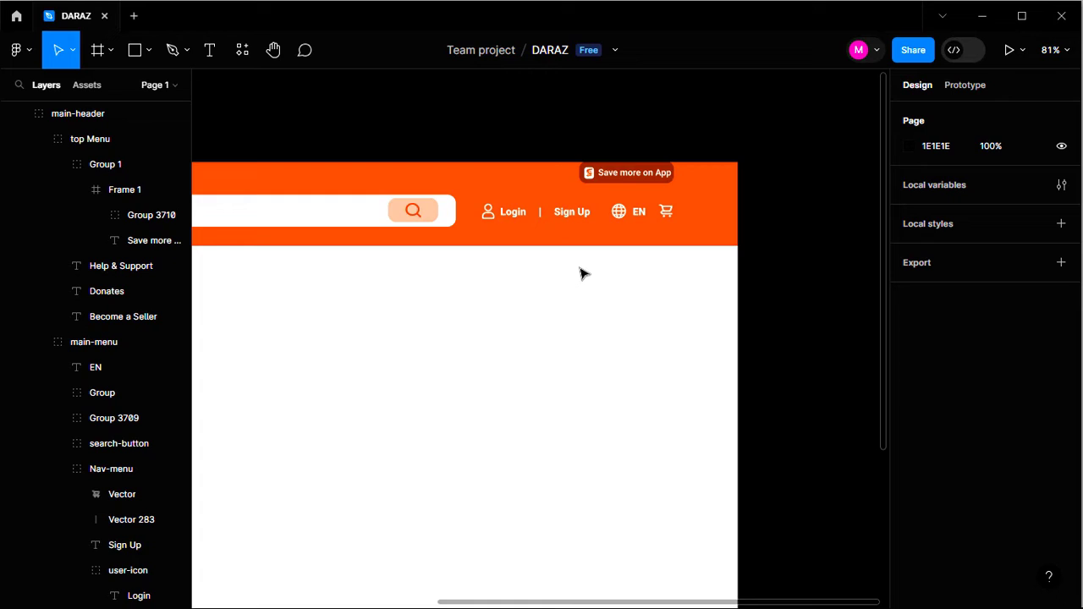
- Choose the four-column structure and place a Heading widget in the first column
scroll(580, 274, "down", 3)
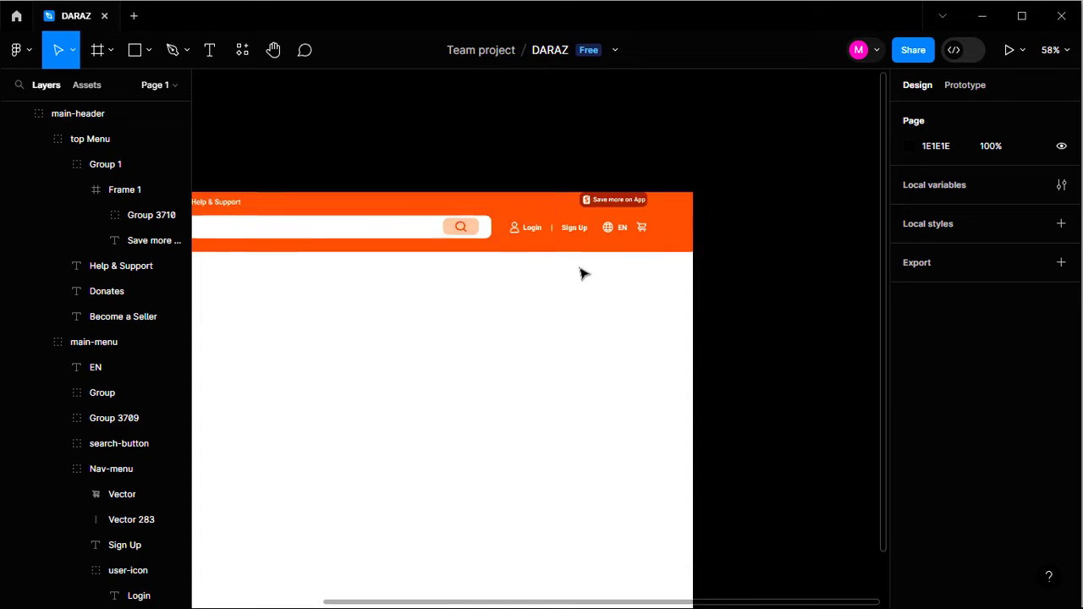
scroll(559, 189, "left", 4)
left_click_drag(575, 180, 587, 118)
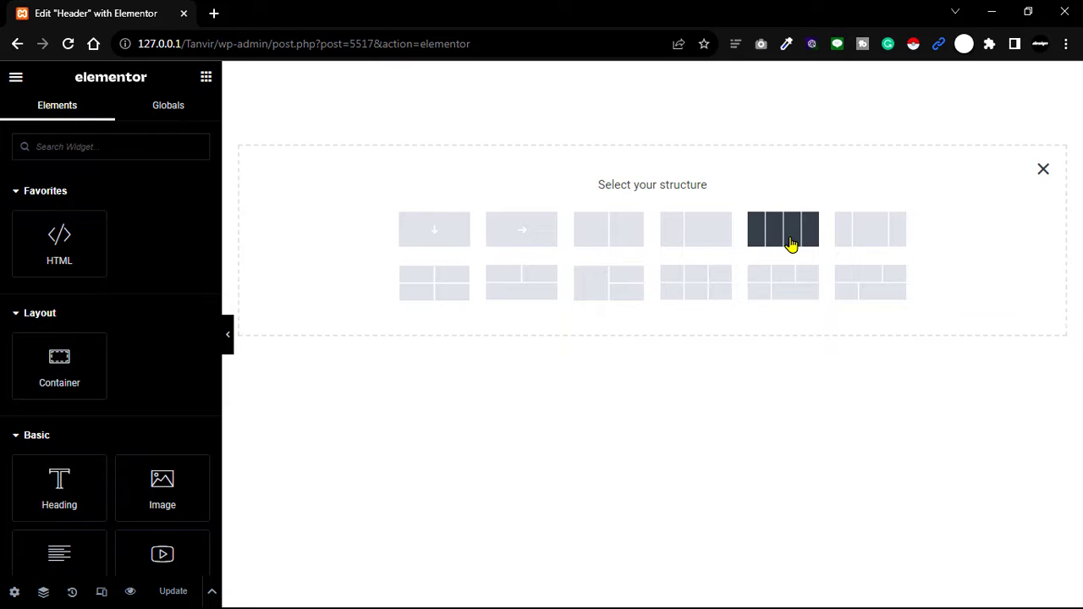
left_click(790, 241)
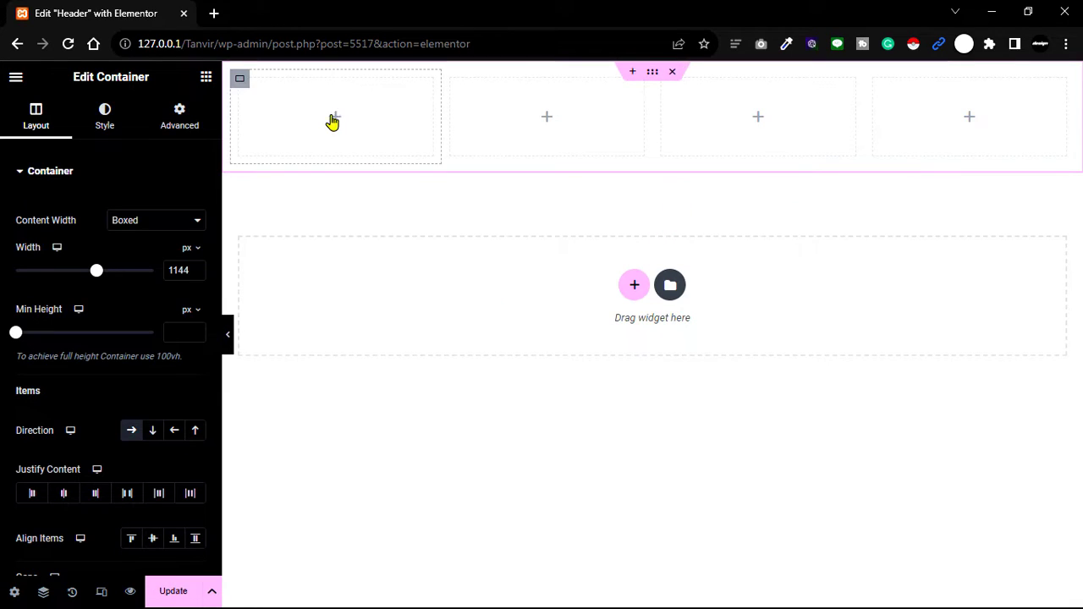
left_click(206, 79)
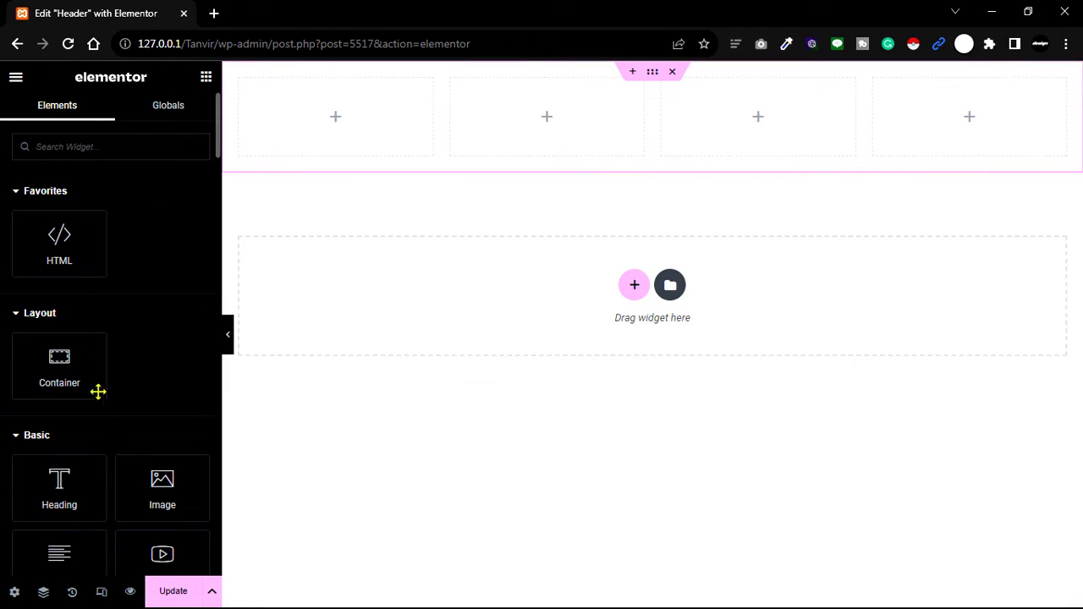
left_click_drag(59, 481, 356, 127)
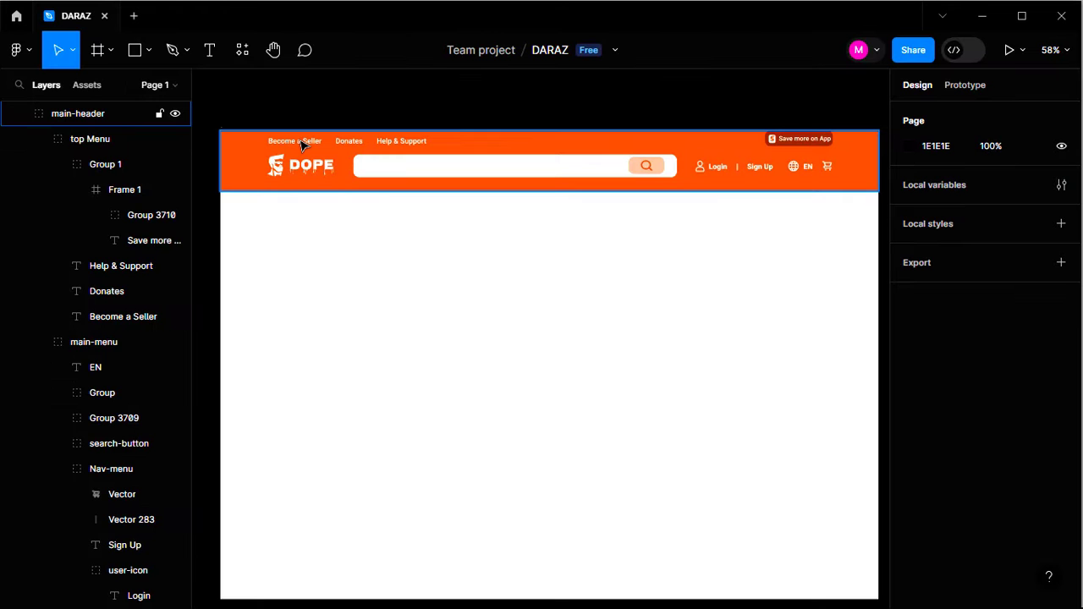
- Replace the heading text with 'Become a Seller' copied from the Figma layer
double_click(303, 144)
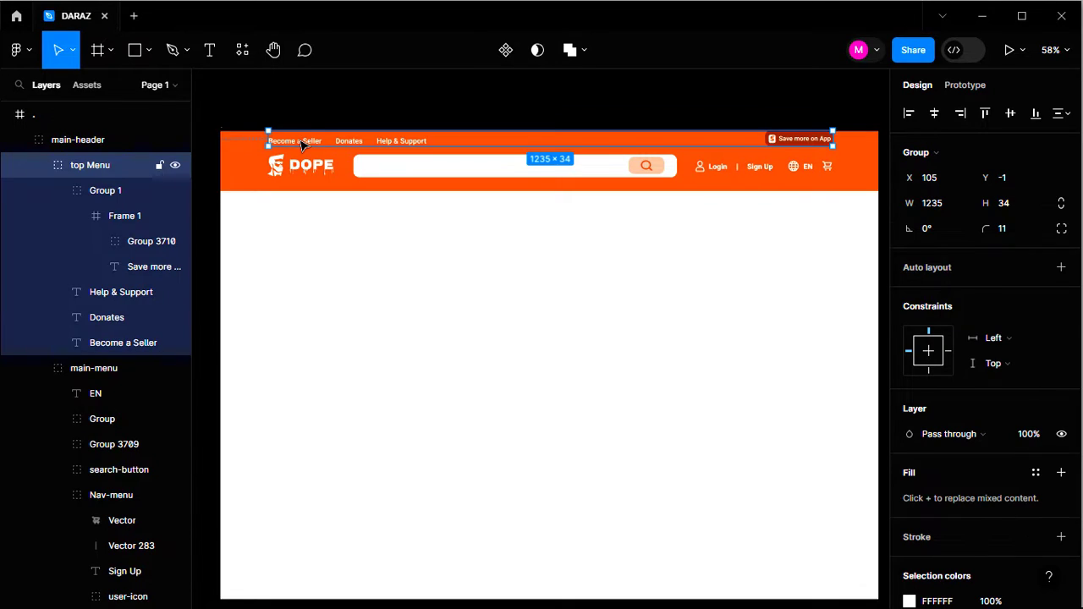
double_click(303, 145)
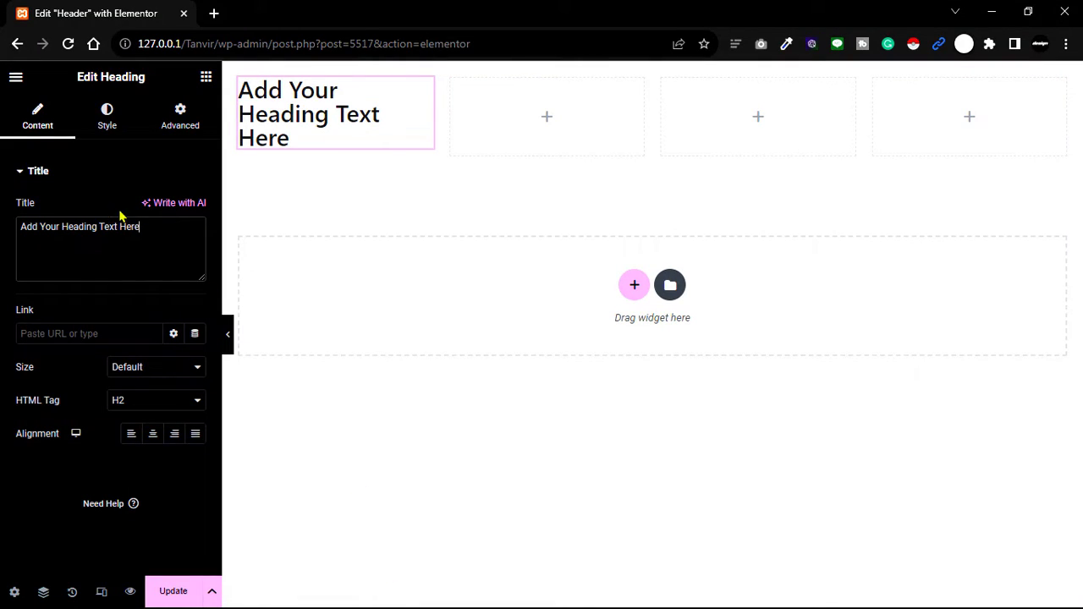
left_click_drag(147, 226, 35, 226)
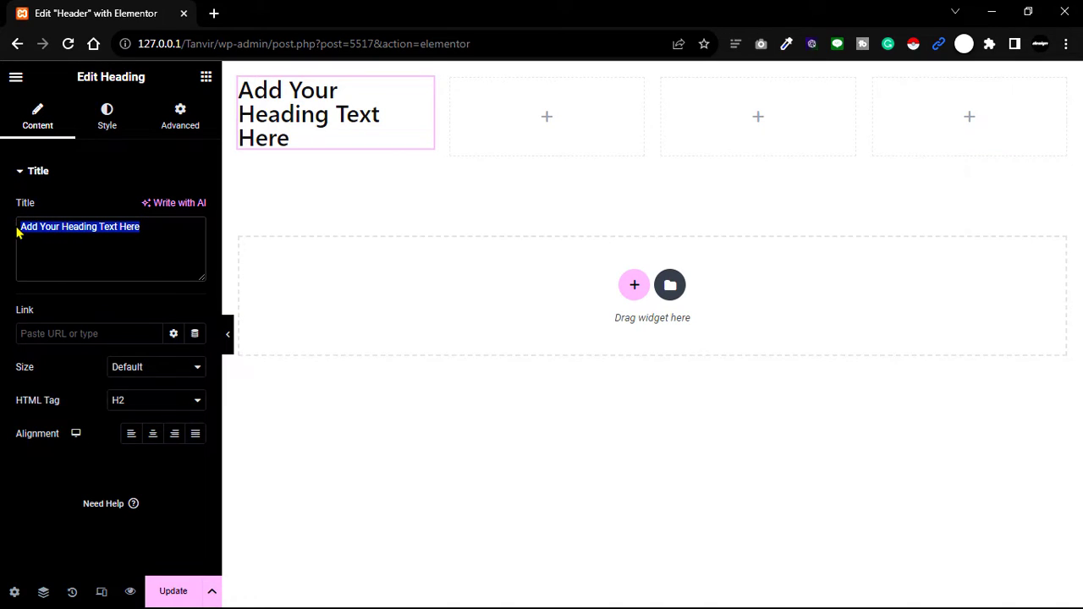
type("Become a Seller")
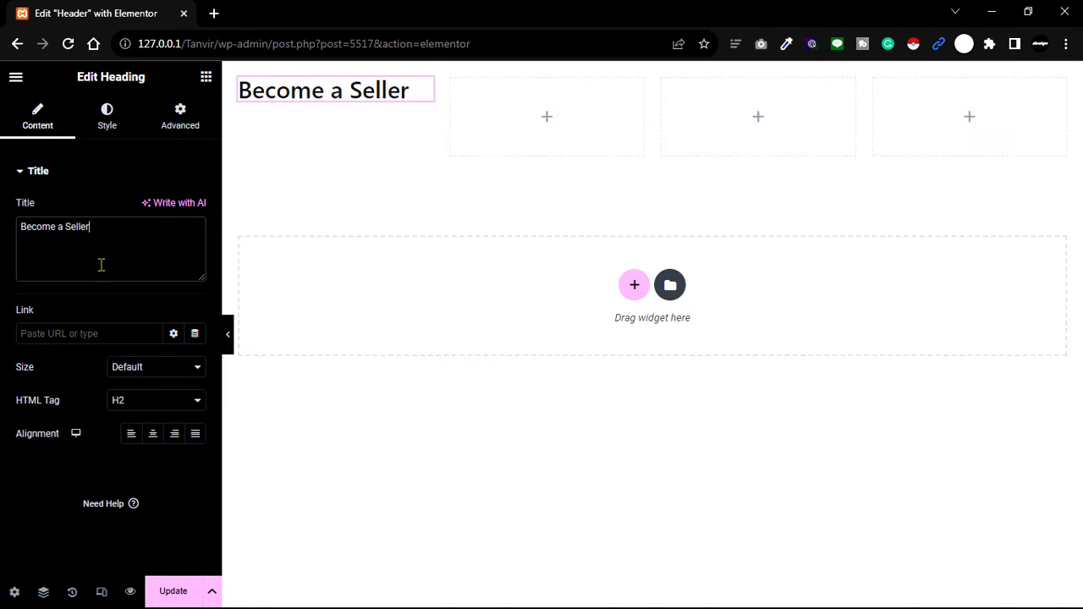
- Make the heading an H6 with centre alignment
left_click(132, 402)
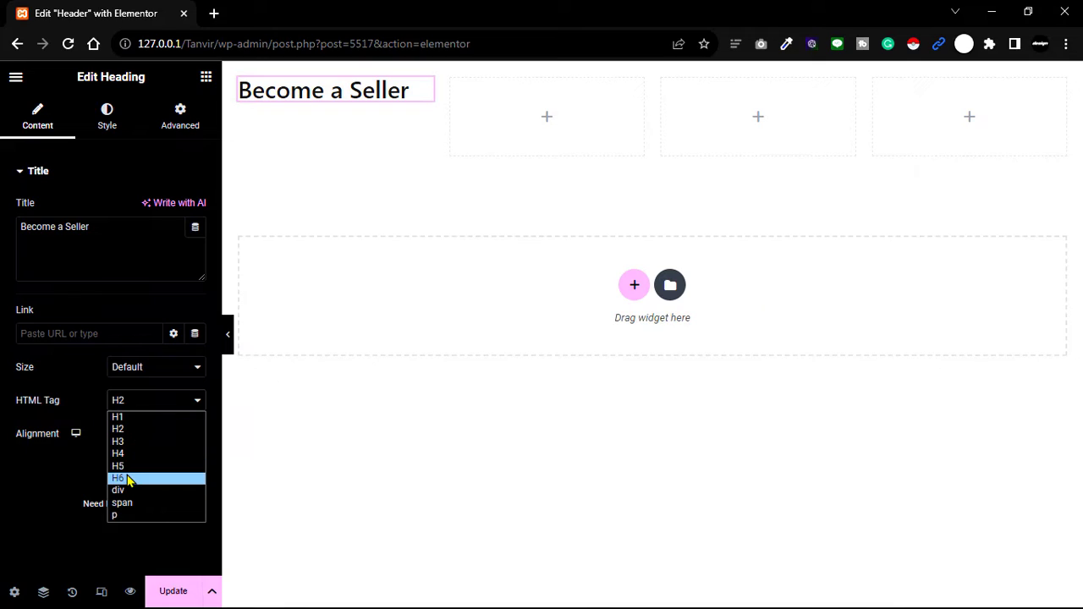
left_click(128, 477)
left_click(149, 437)
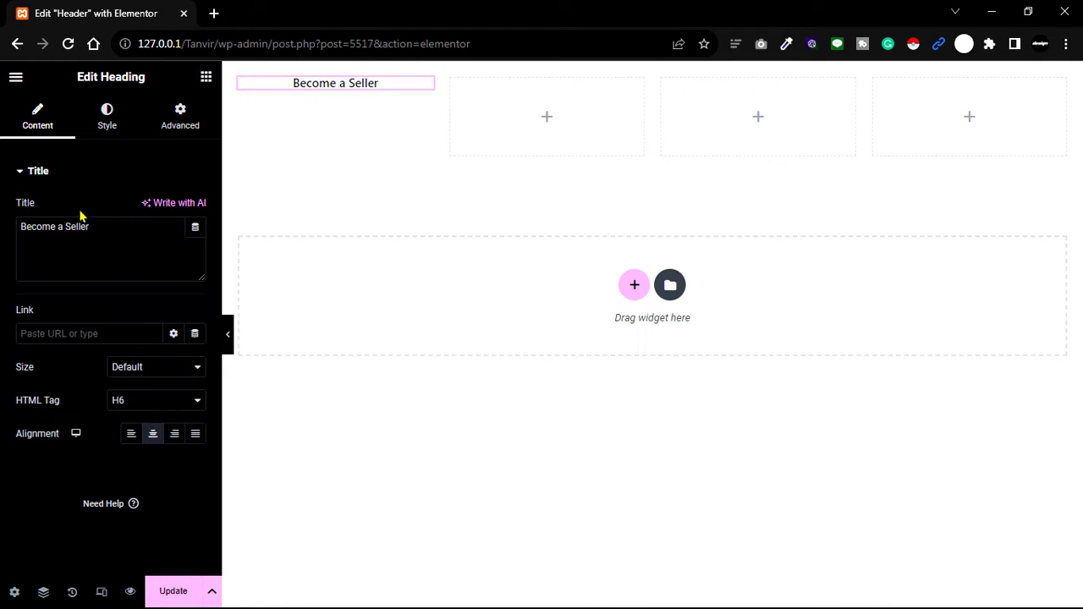
left_click(106, 125)
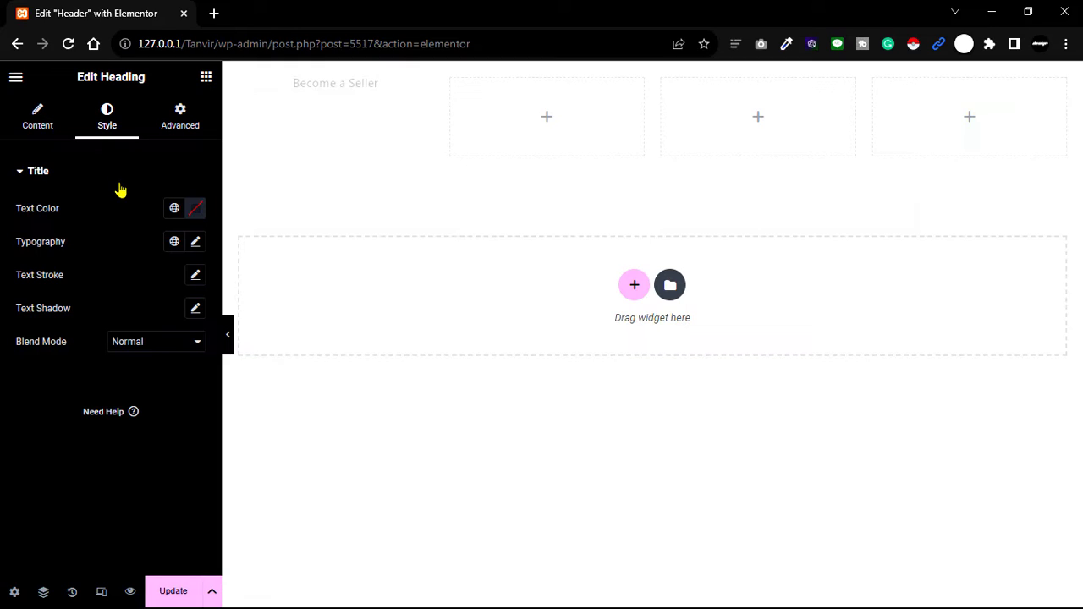
left_click(650, 88)
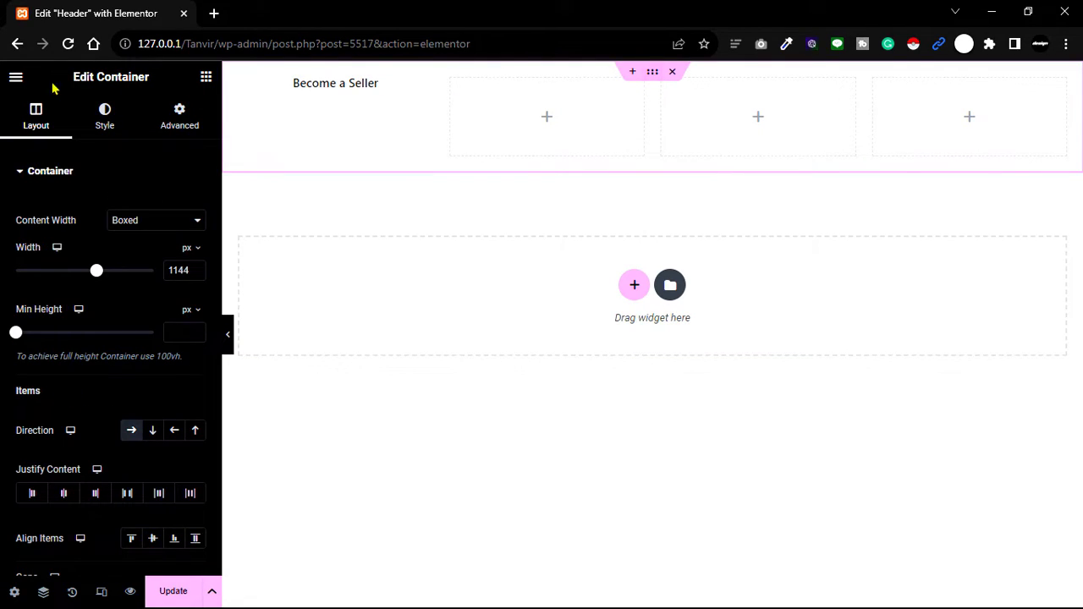
- Give the header container a classic background of F85606 copied from Figma
left_click(121, 125)
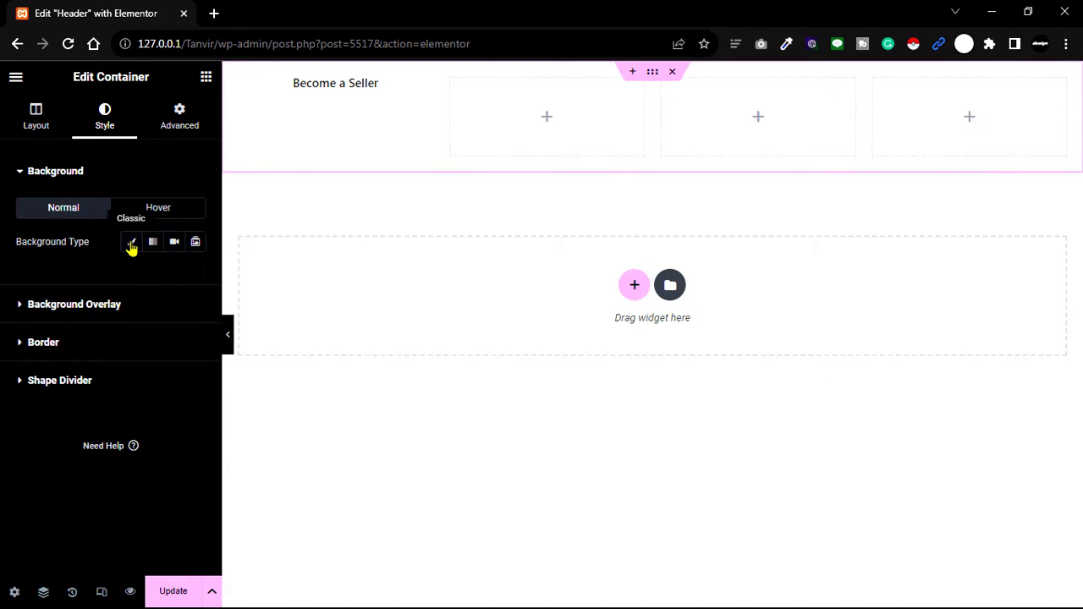
left_click(131, 244)
left_click(196, 275)
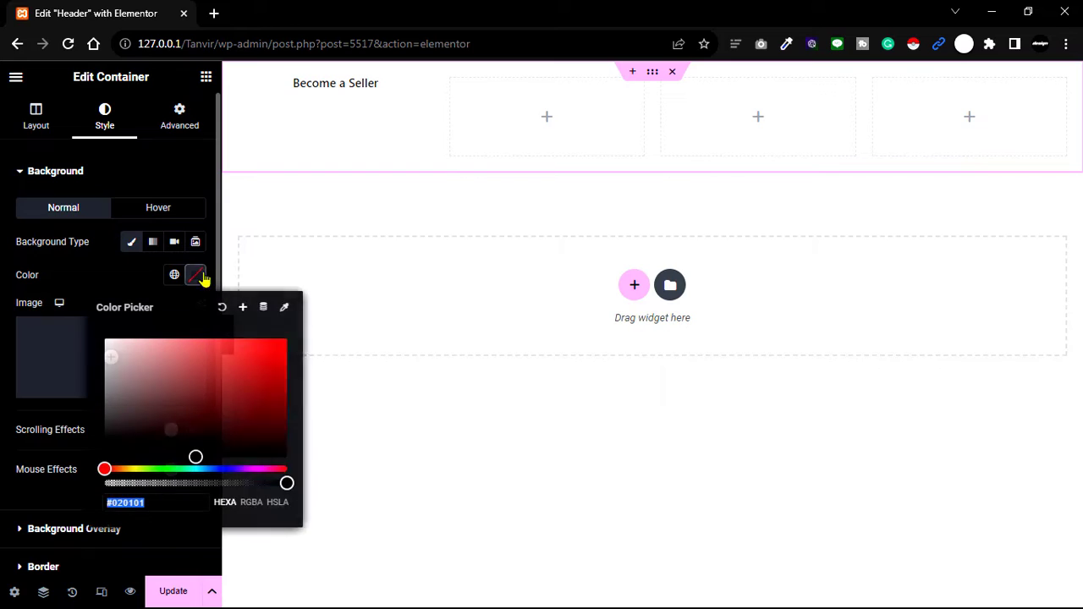
key("alt+Tab")
left_click(935, 435)
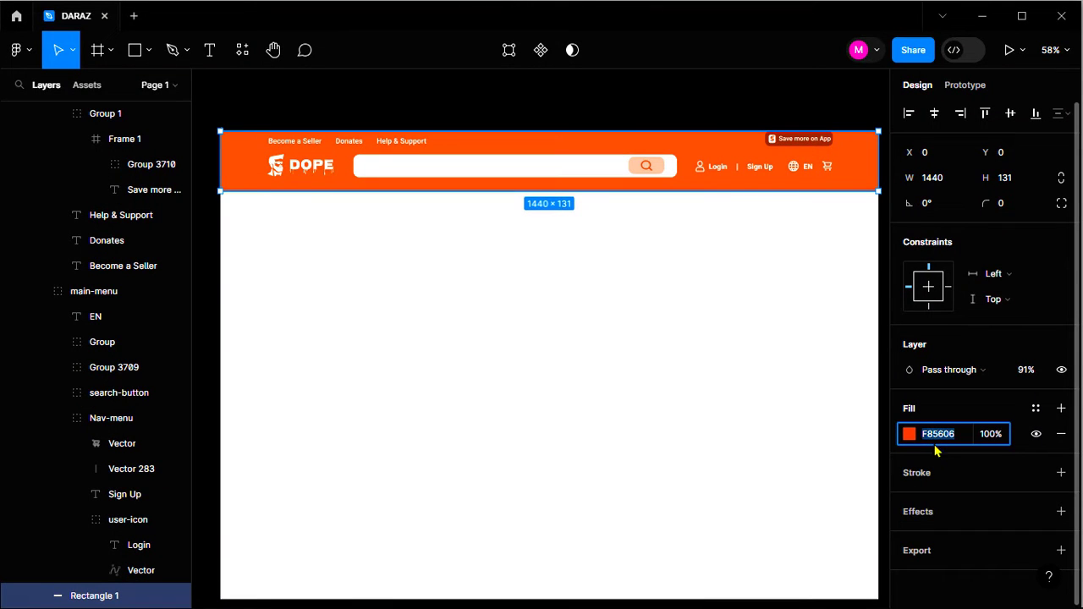
key("ctrl+c")
left_click(982, 17)
left_click(150, 502)
key("ctrl+v")
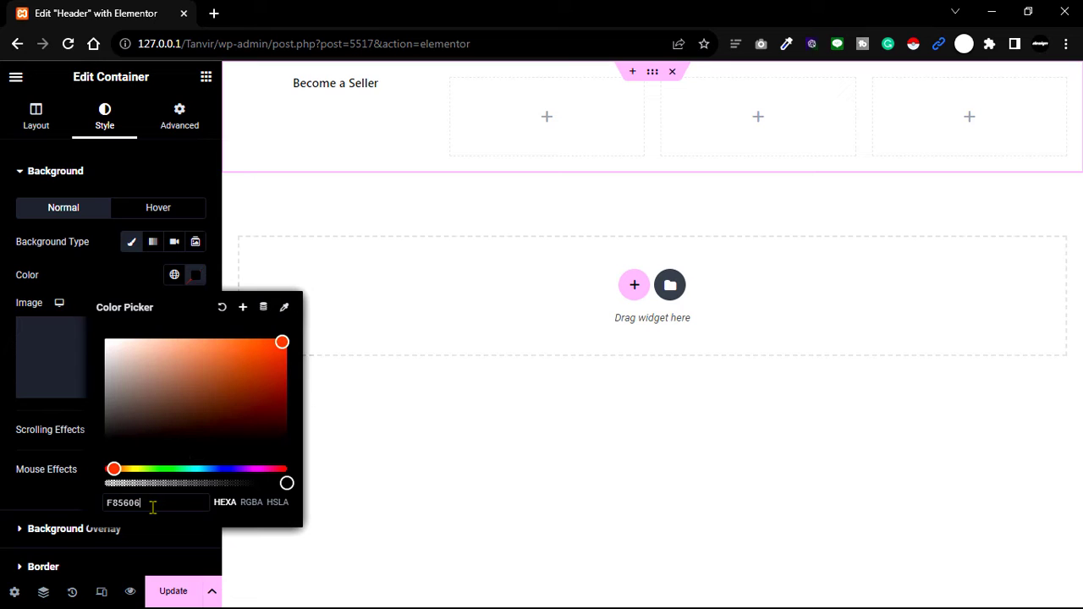
- Style the Become a Seller heading #FFFFFF, 14 px, weight 500 (Medium)
left_click(364, 84)
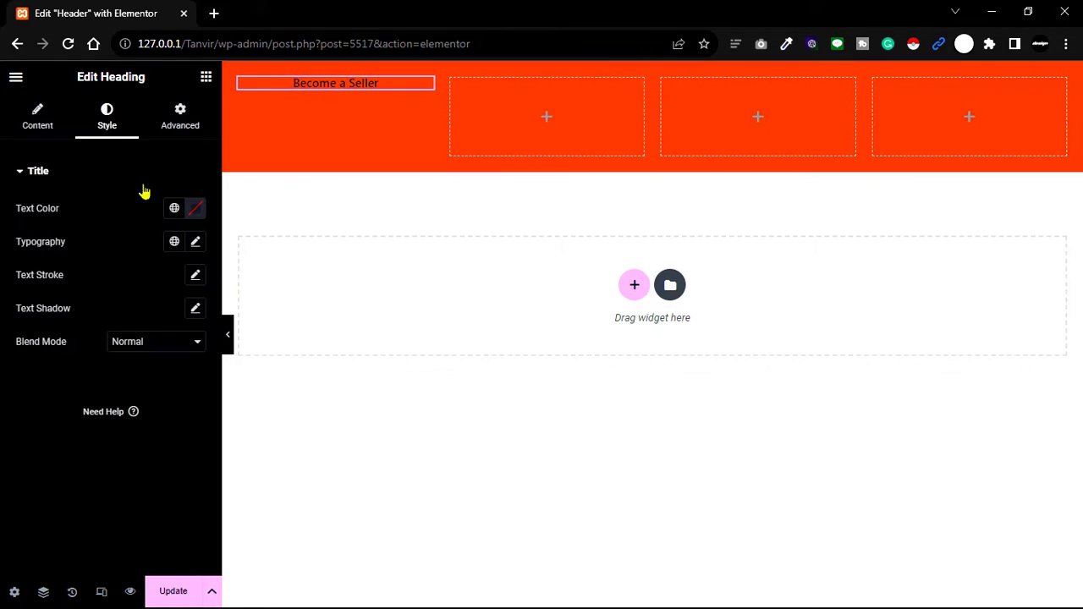
left_click(195, 210)
type("#FFFFFF")
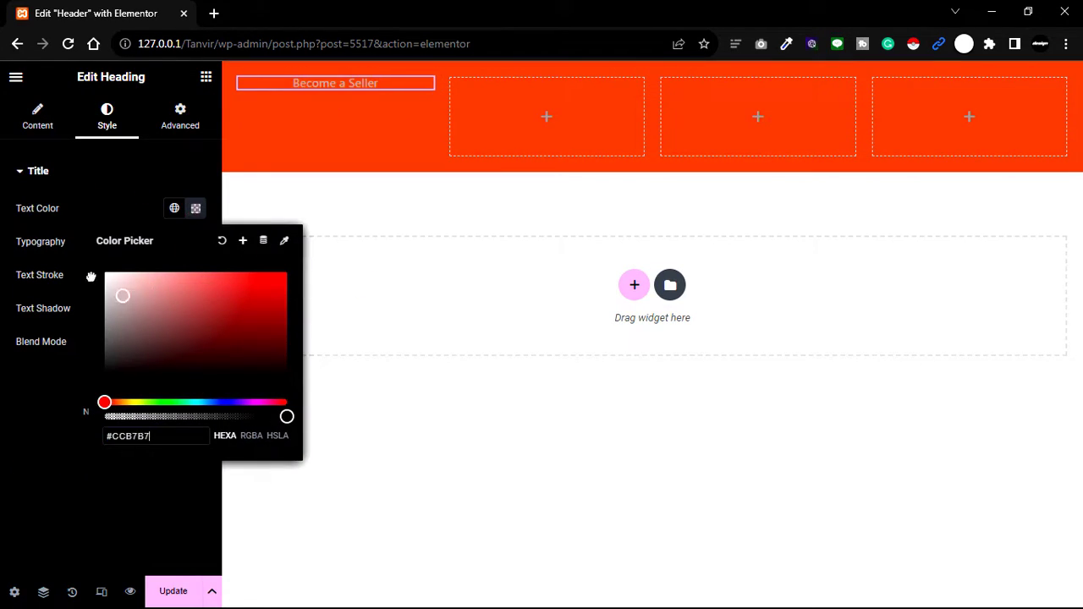
left_click(196, 242)
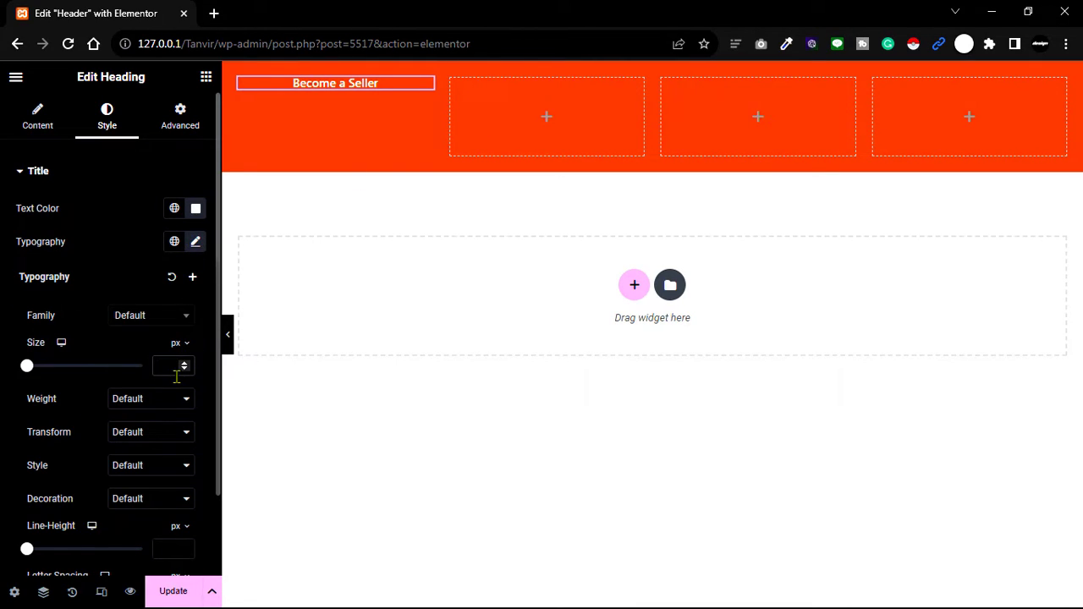
type("14")
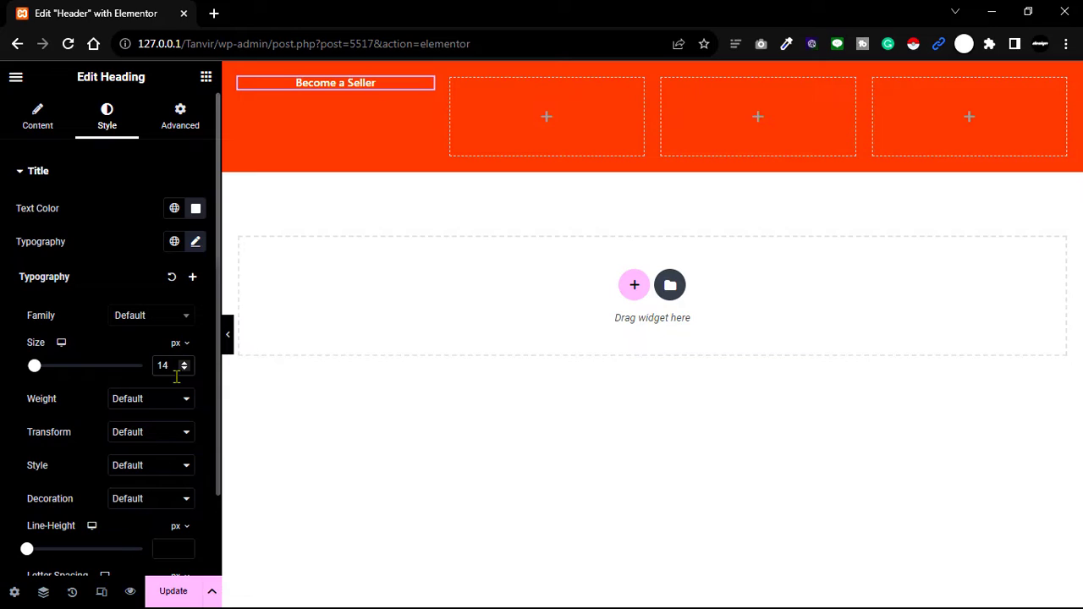
left_click(169, 401)
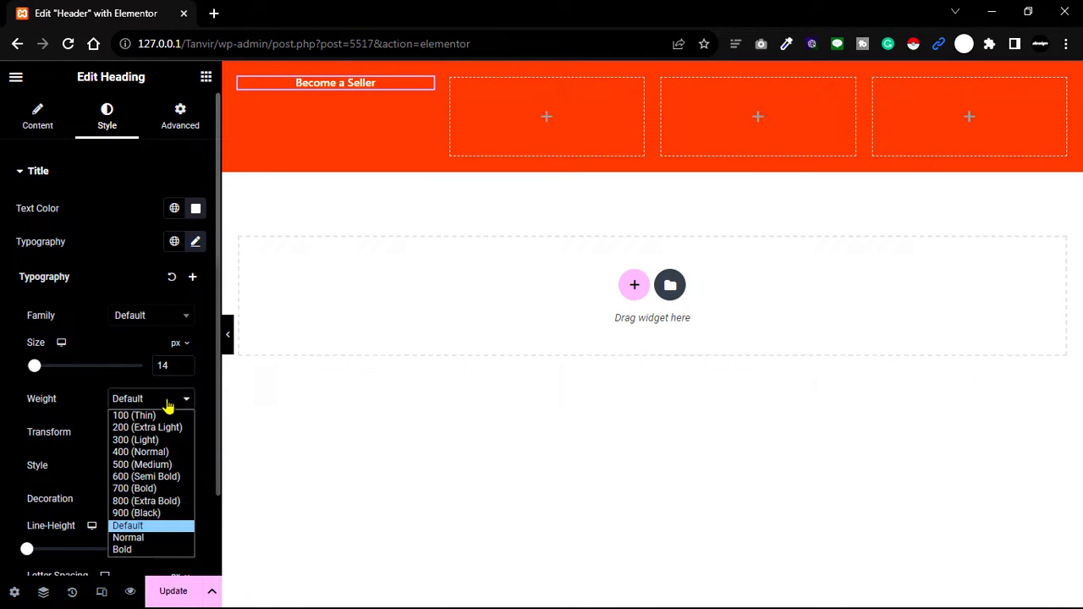
left_click(165, 465)
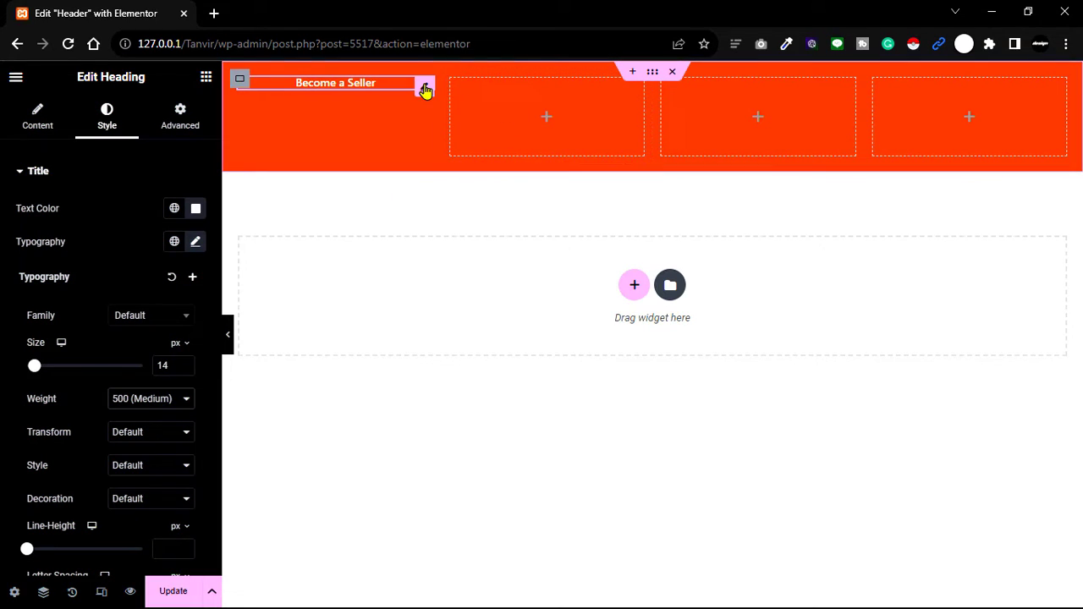
- Duplicate the heading column and retitle the copies 'Donates' and 'Help & Support'
right_click(242, 81)
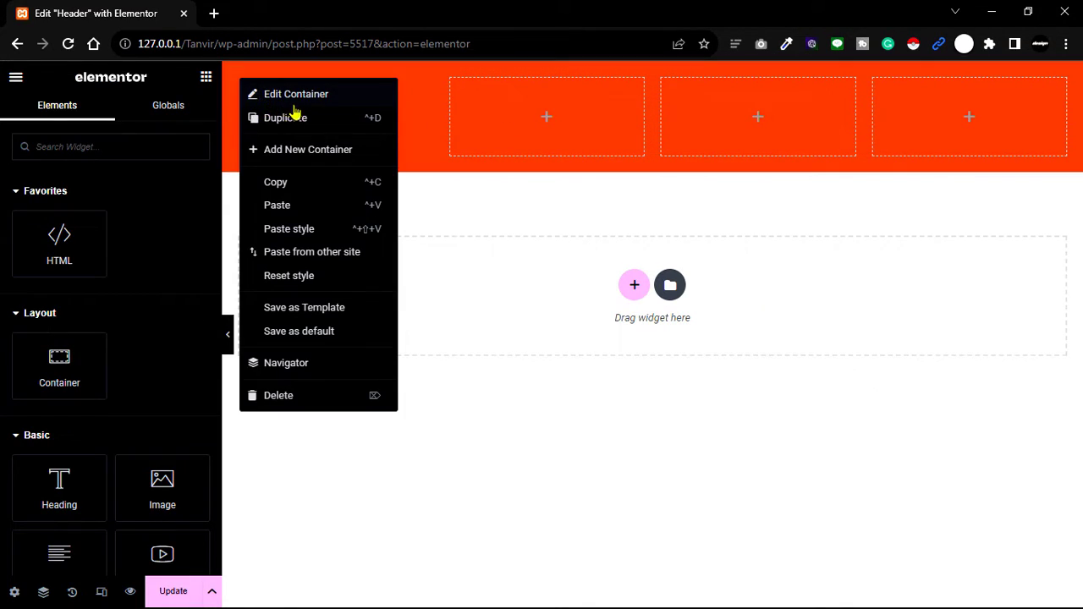
left_click(285, 118)
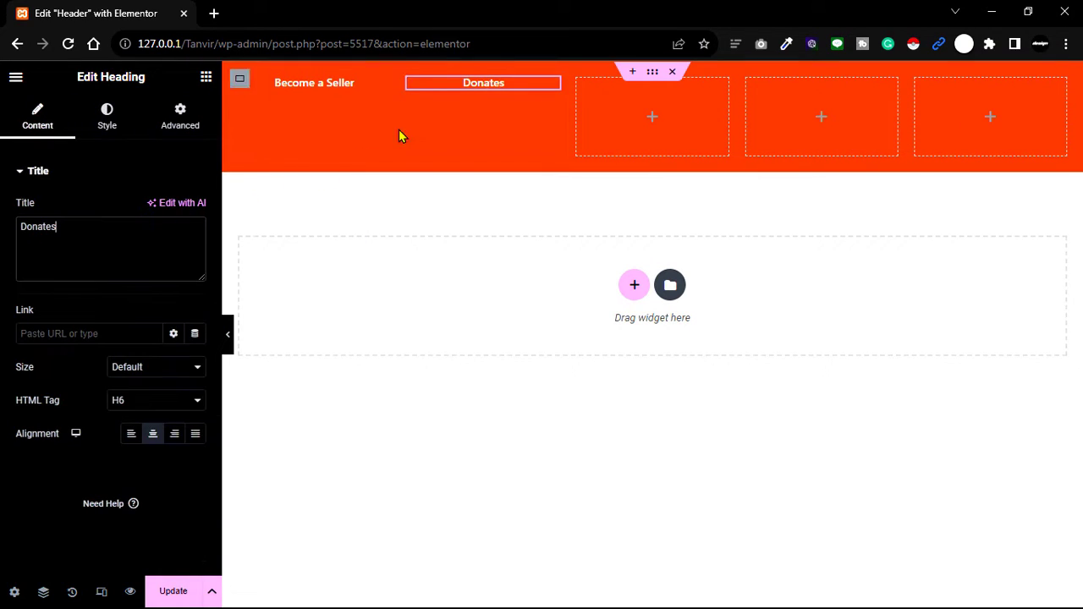
key("alt+Tab")
key("alt+Tab")
left_click_drag(56, 227, 38, 227)
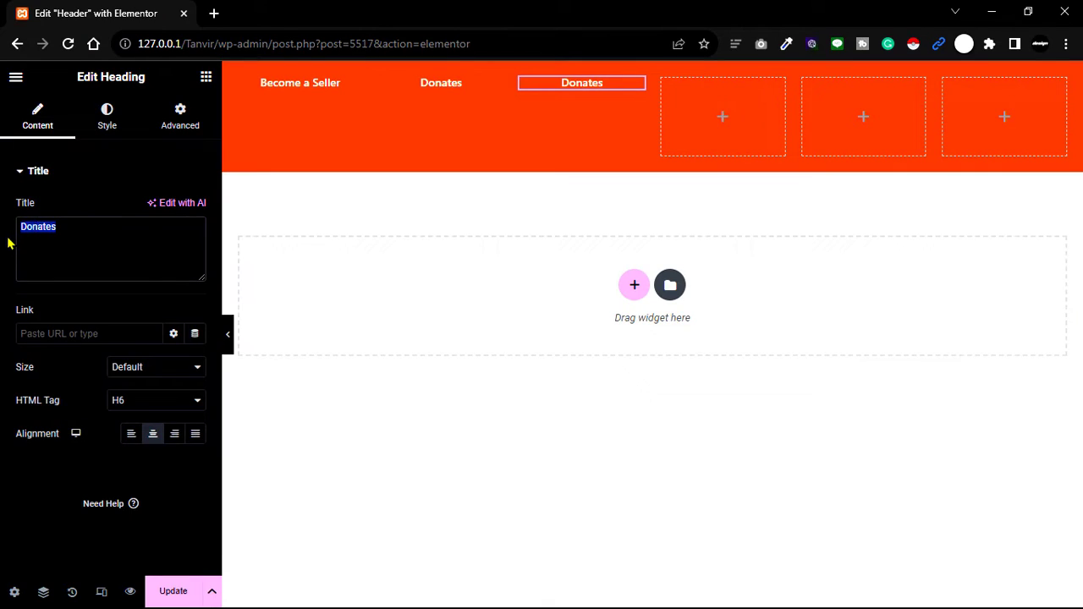
key("ctrl+v")
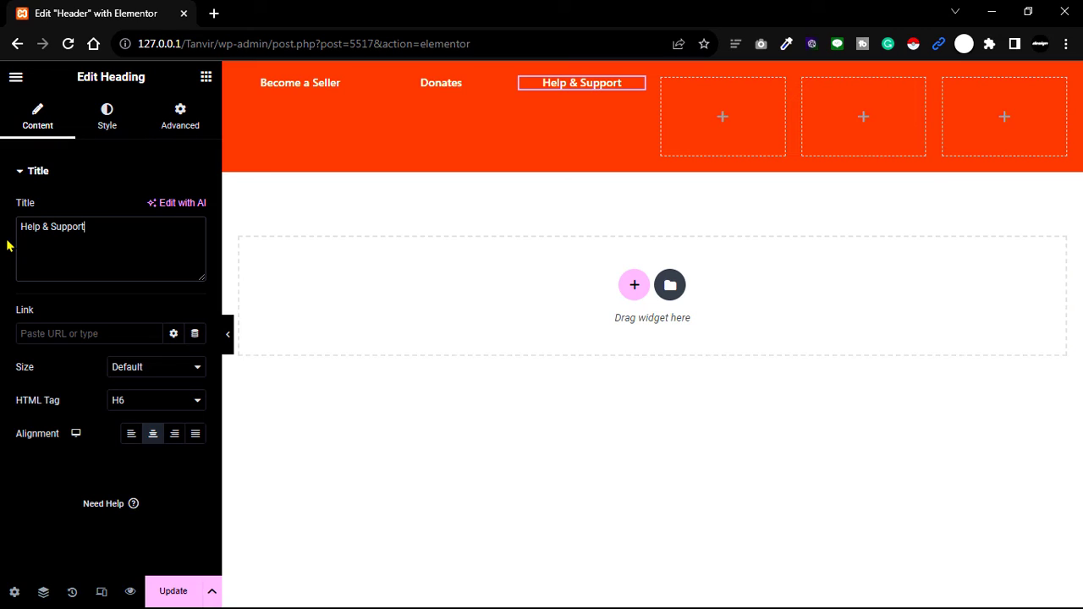
key("alt+Tab")
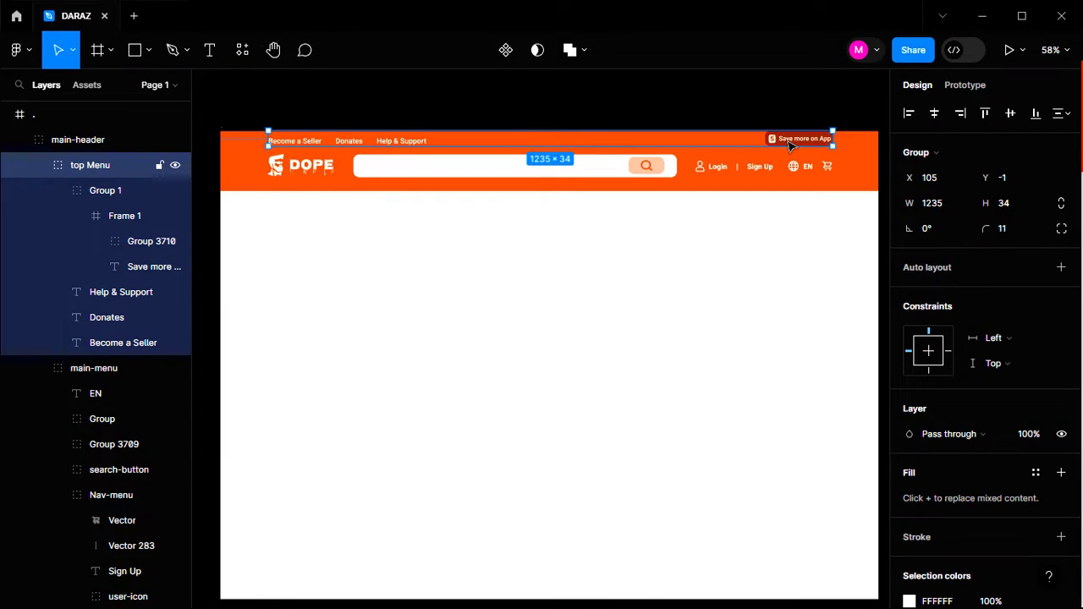
key("alt+Tab")
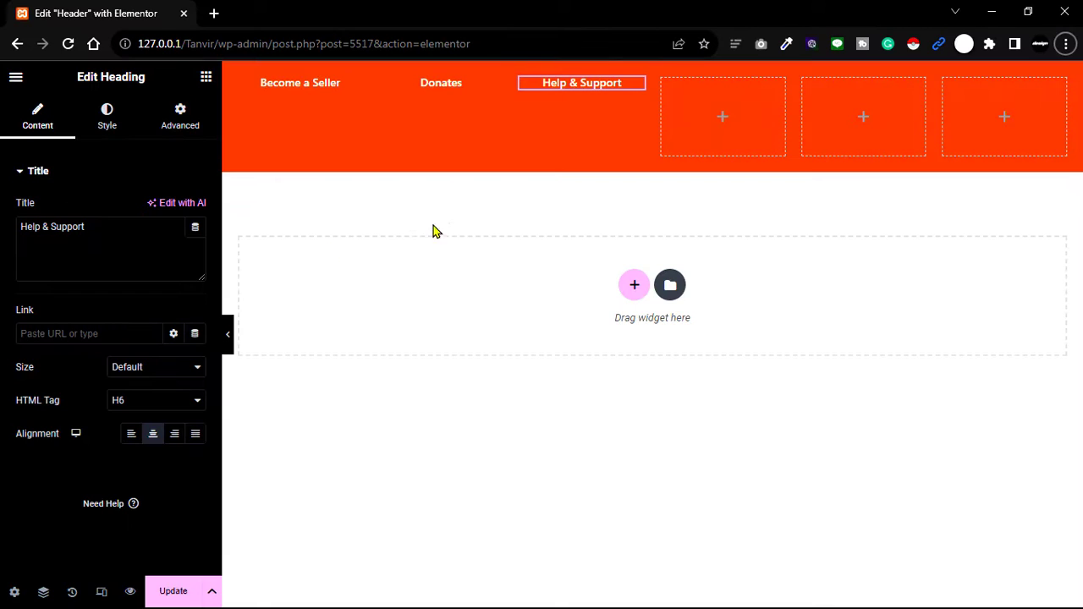
- Put the App-logo image in the rightmost column and narrow the Become a Seller column to 11.41%
left_click(206, 77)
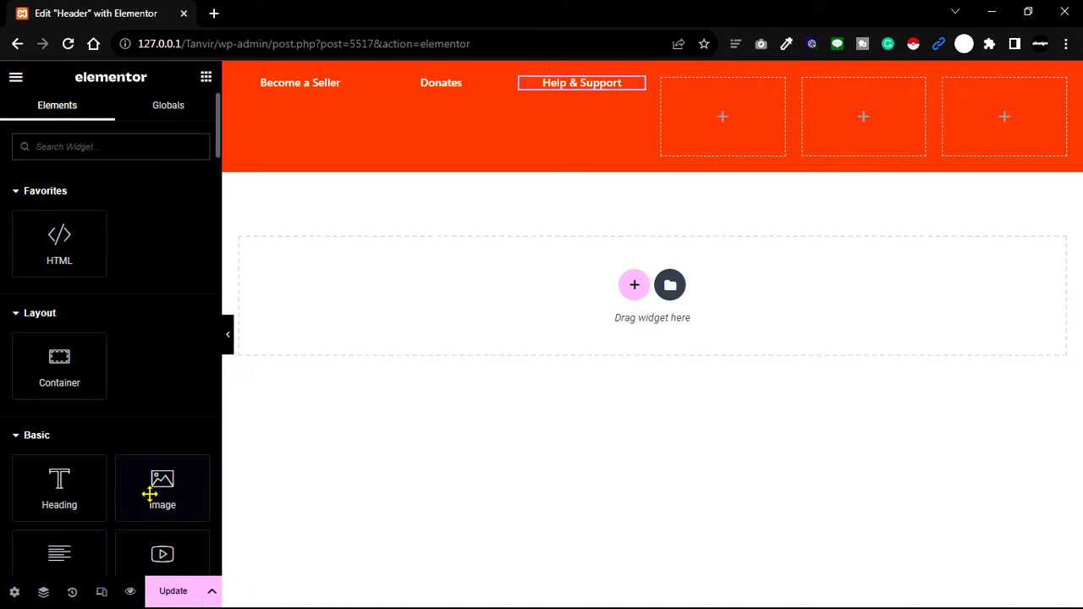
type("image")
left_click_drag(60, 204, 1012, 119)
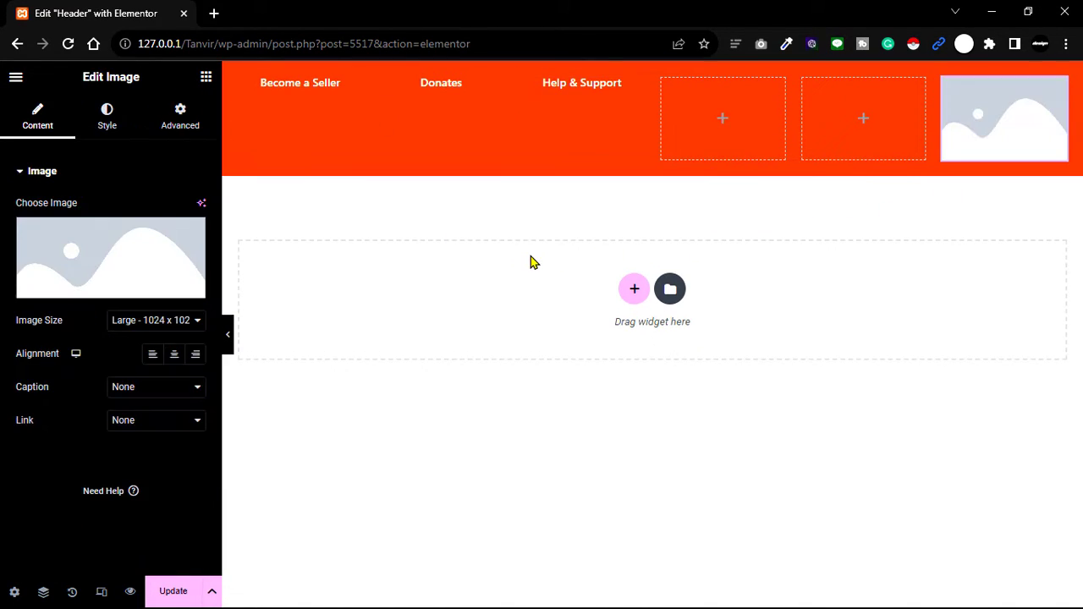
left_click(119, 267)
left_click(300, 271)
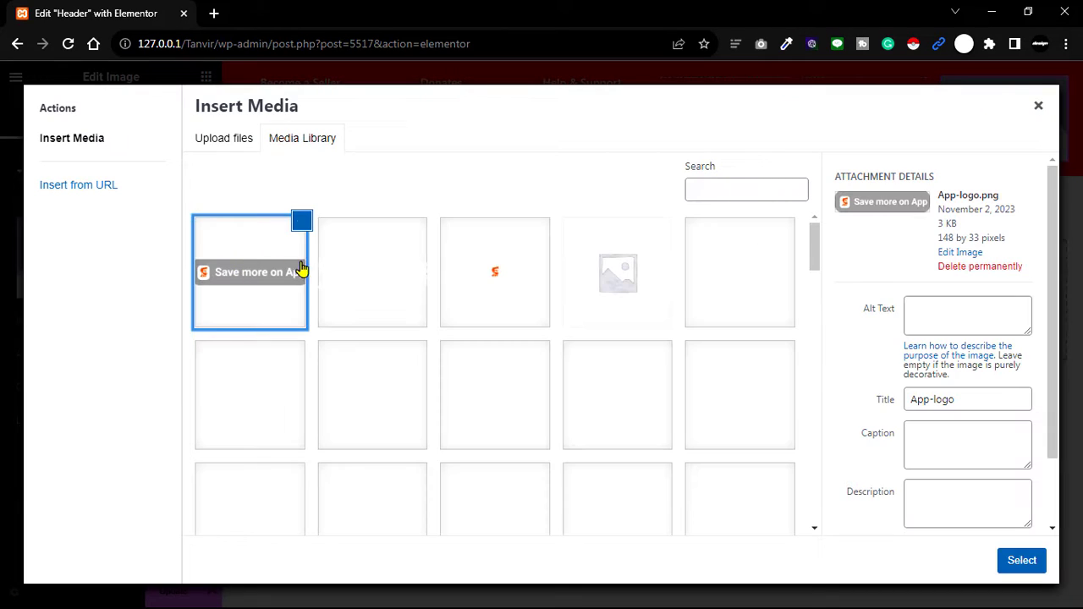
left_click(1021, 560)
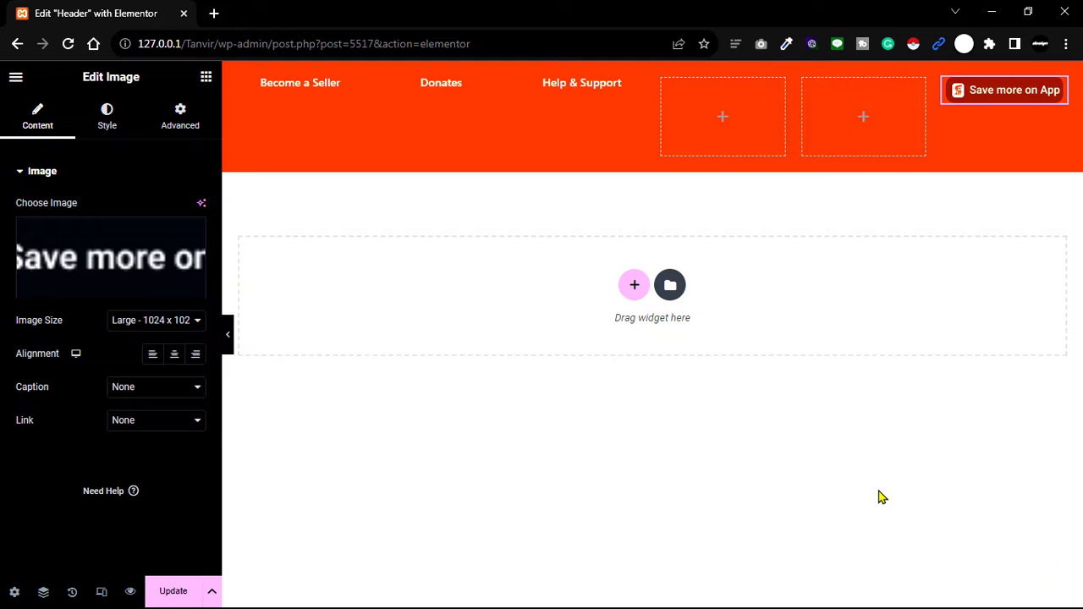
left_click_drag(372, 100, 343, 101)
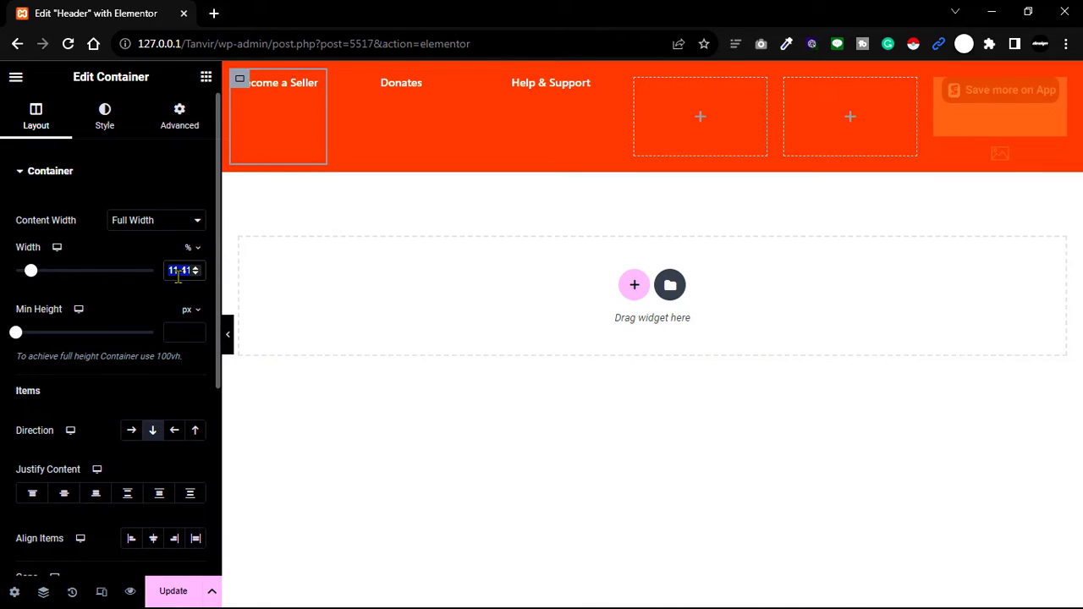
- Set the header container's top margin to -12 px and compare against the Figma design
left_click(189, 125)
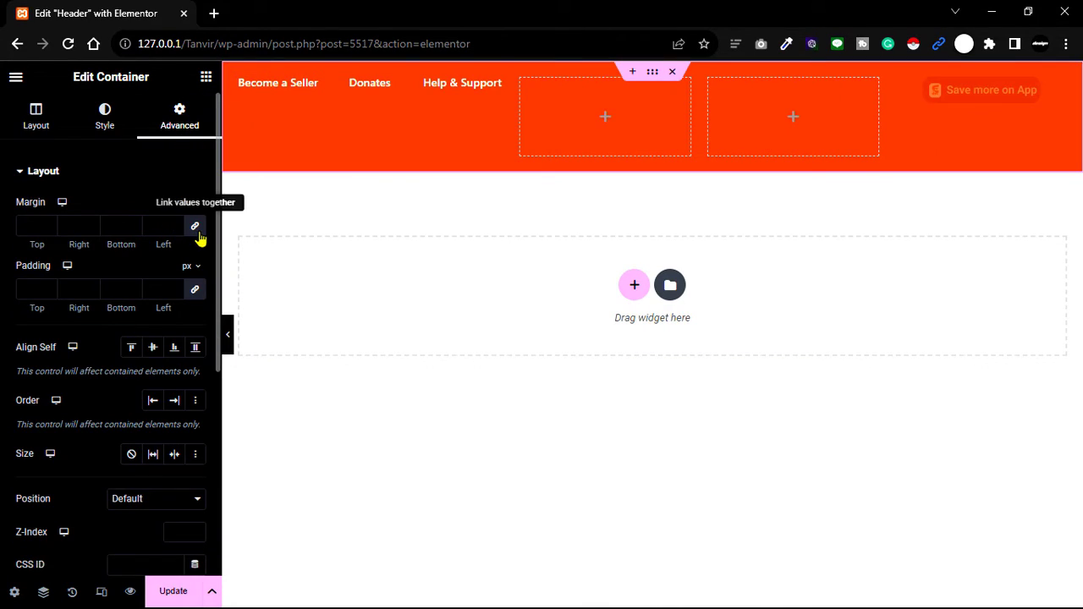
left_click_drag(46, 246, 15, 245)
double_click(37, 227)
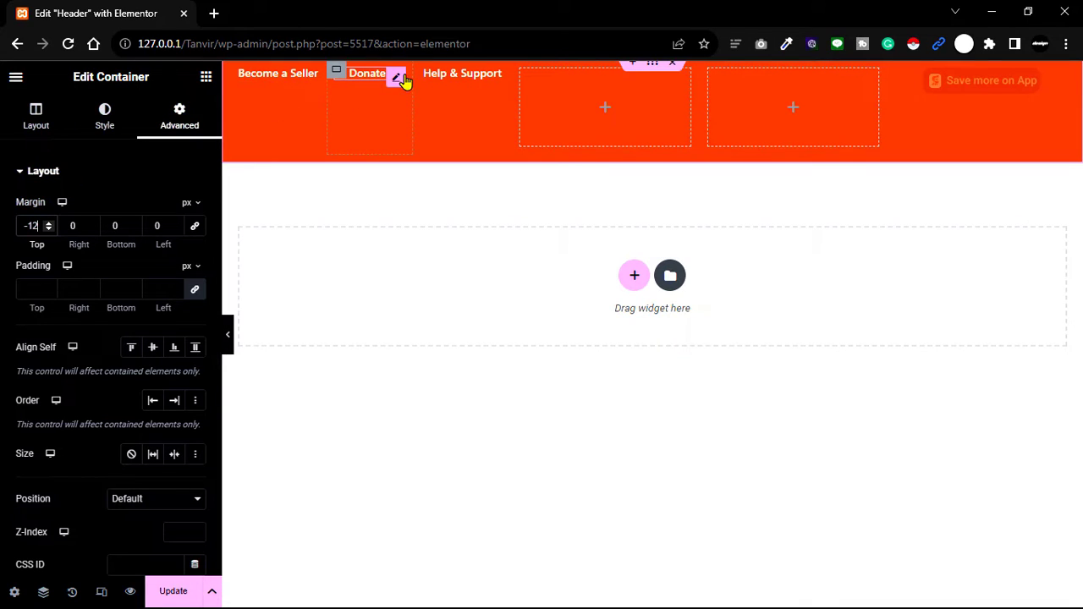
key("alt+Tab")
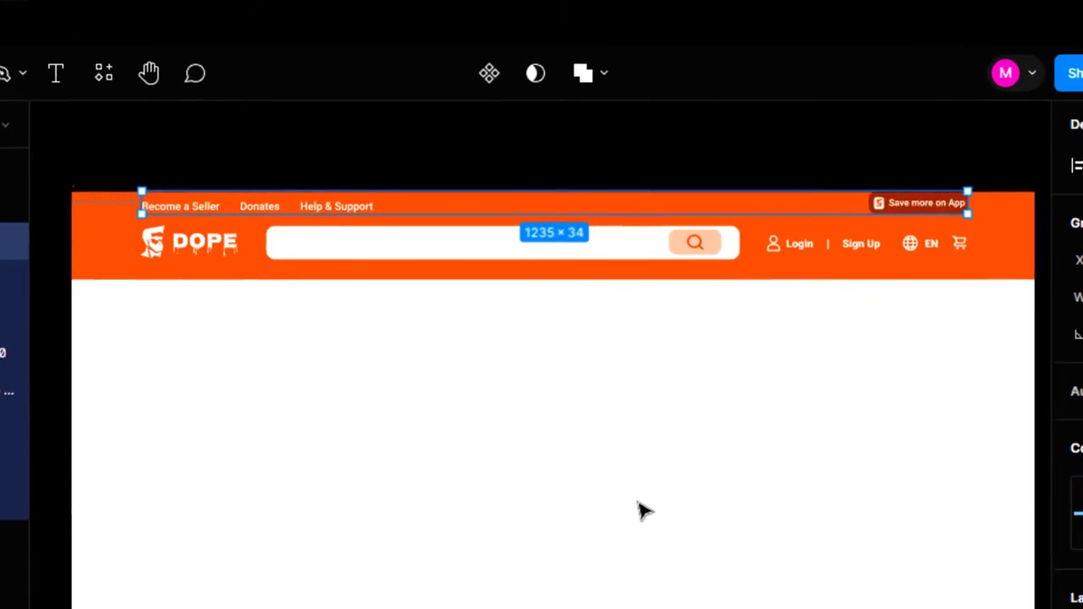
- Confirm the Figma header row is 1234×50, then add a four-column row below the orange bar
left_click(213, 256)
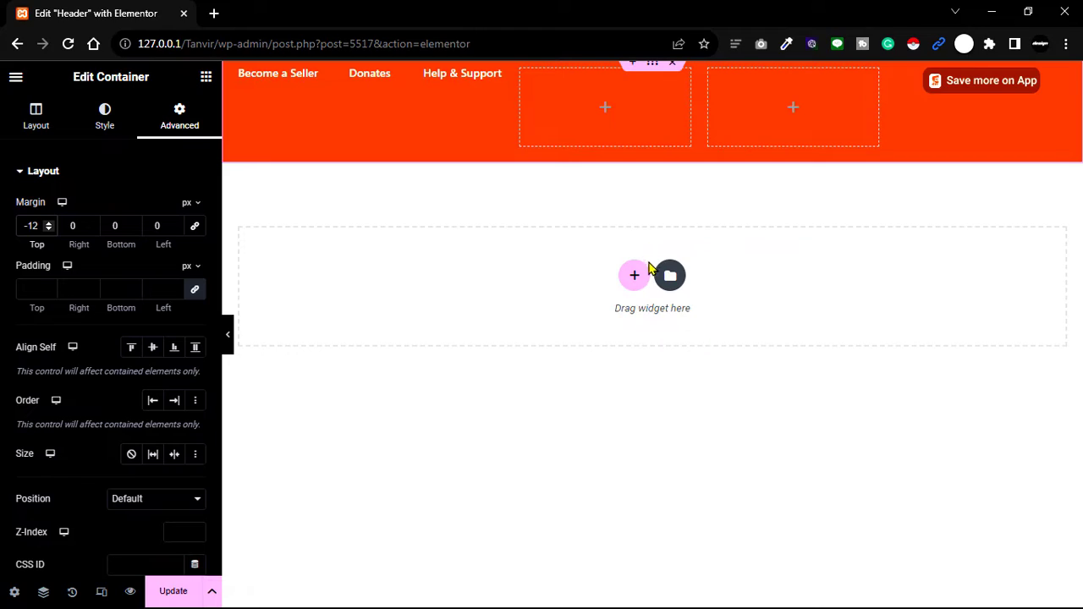
left_click(635, 275)
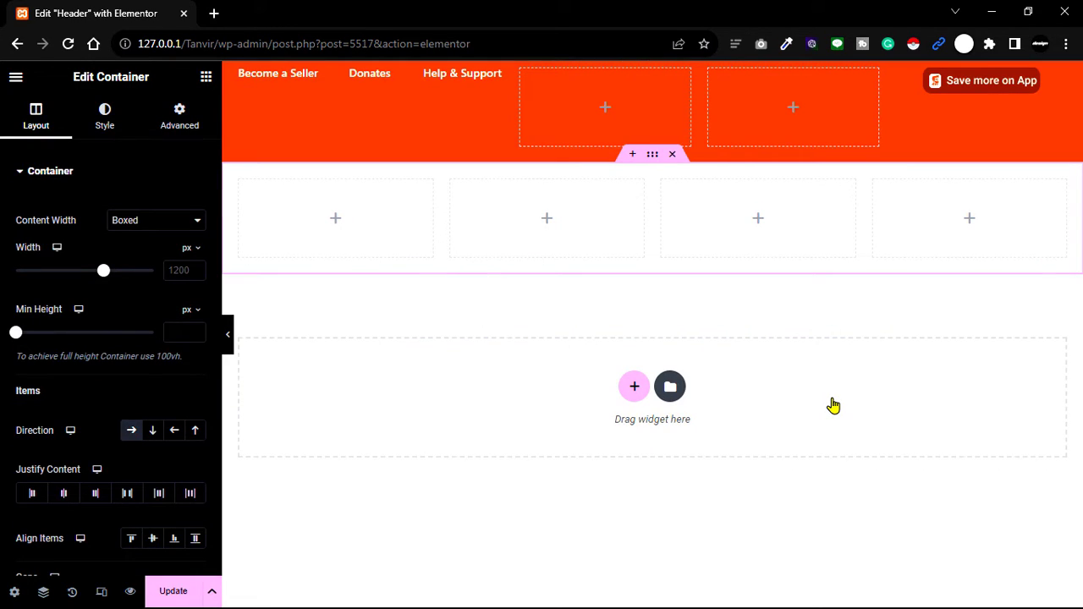
- Delete the third column and set the middle column's width to 50%
left_click(682, 244)
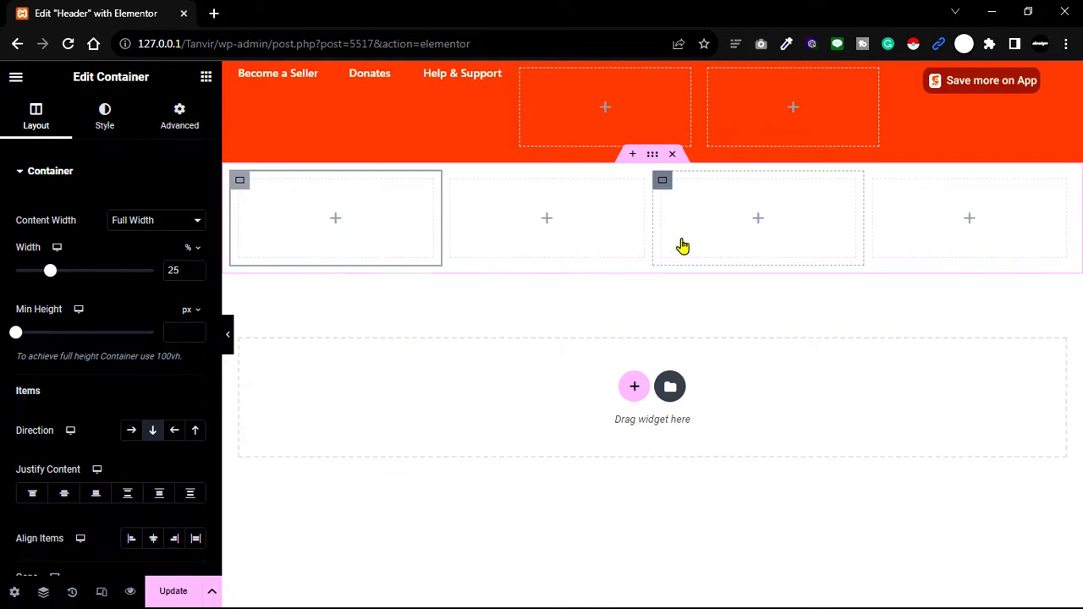
right_click(660, 179)
left_click(697, 496)
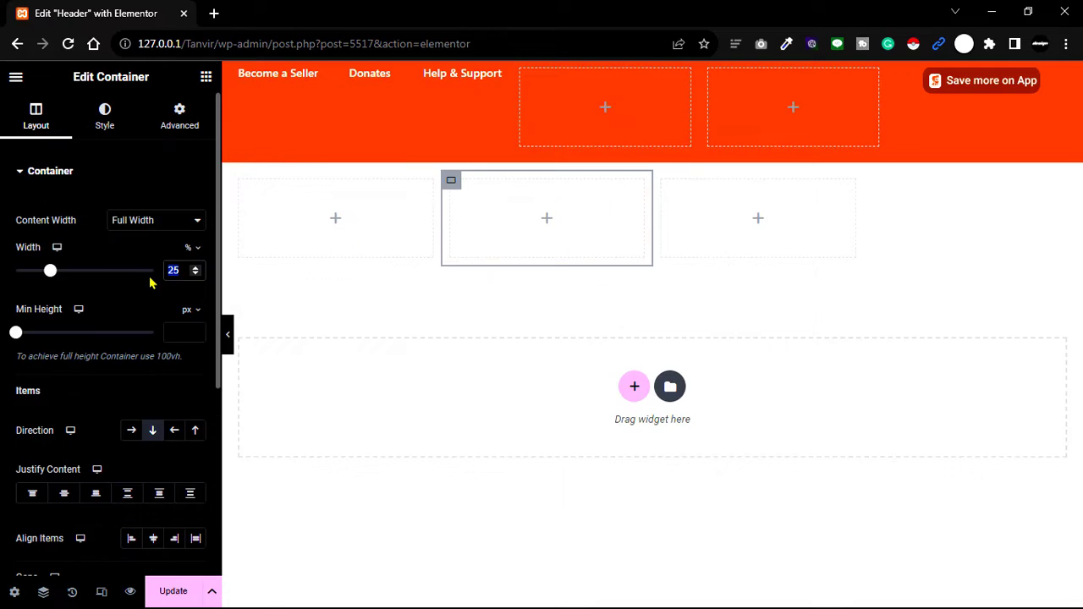
type("50")
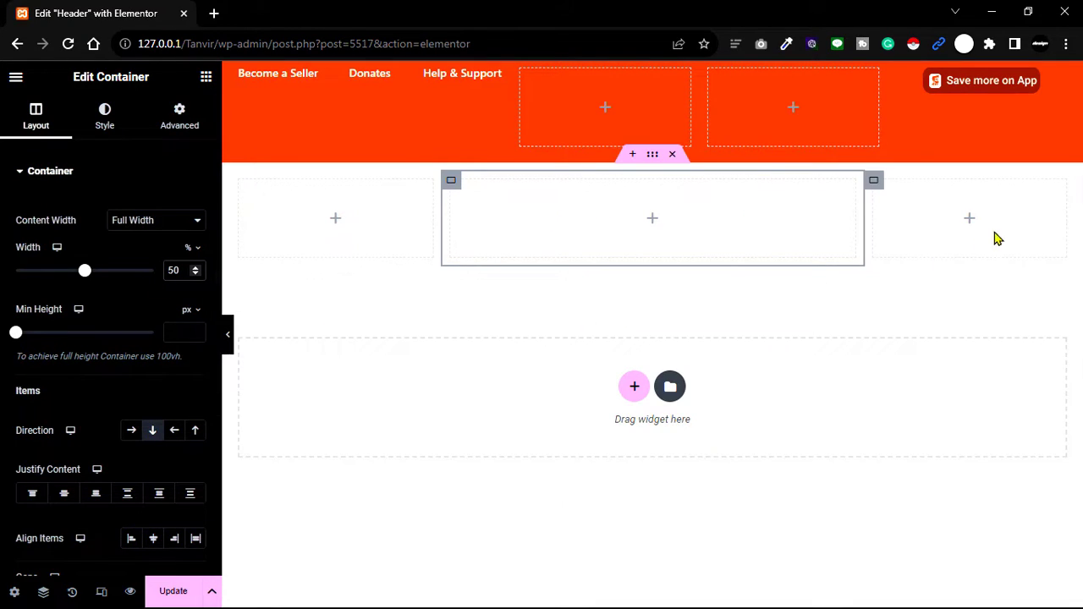
- Add an Image widget to the first column showing logo.png from the Media Library
left_click(357, 256)
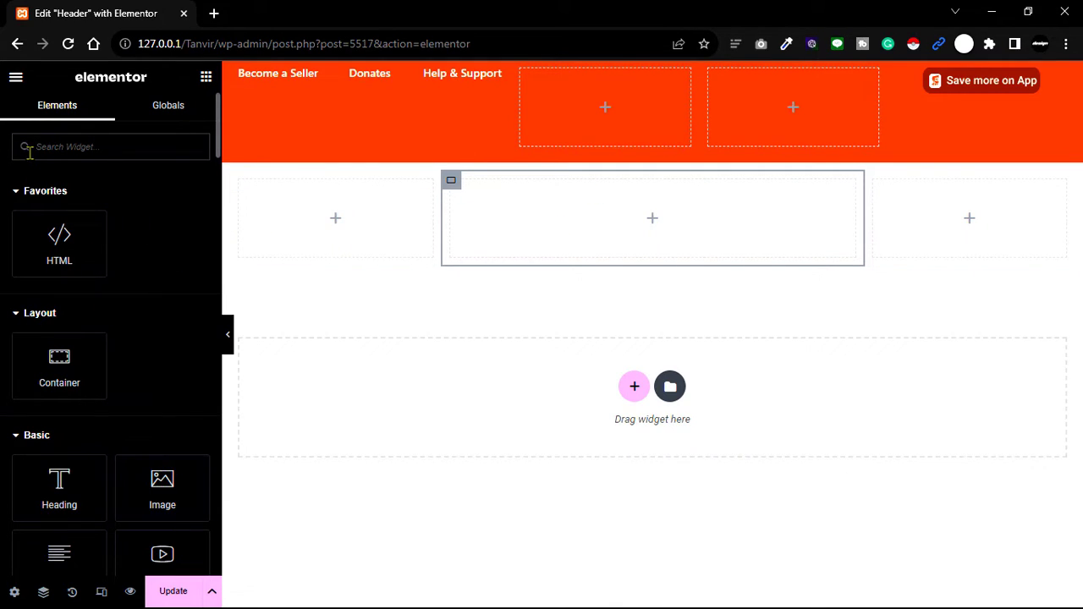
type("image")
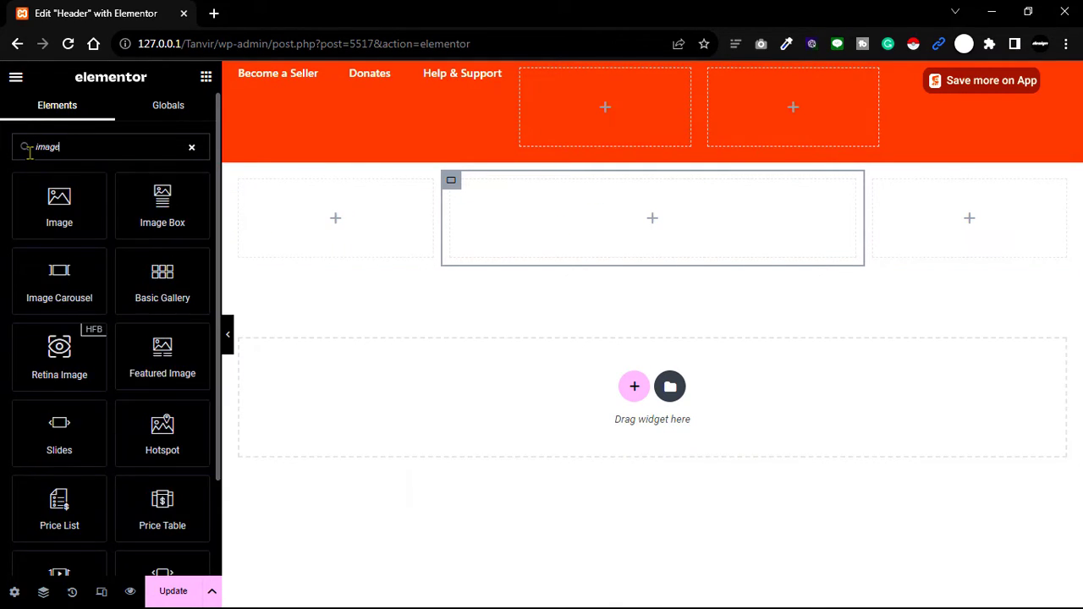
left_click_drag(54, 218, 385, 253)
left_click(380, 280)
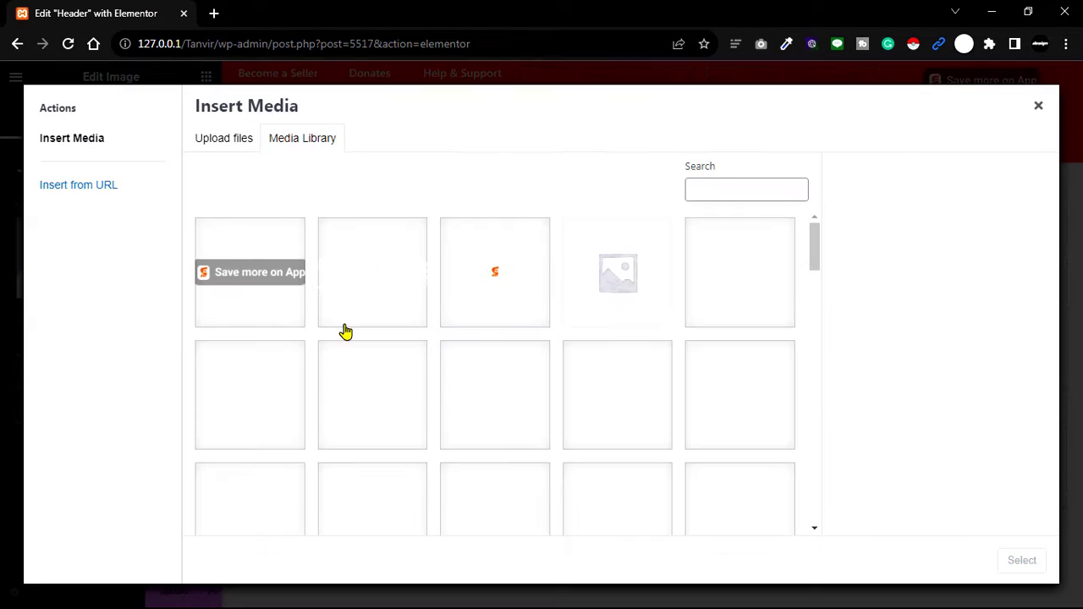
left_click(409, 310)
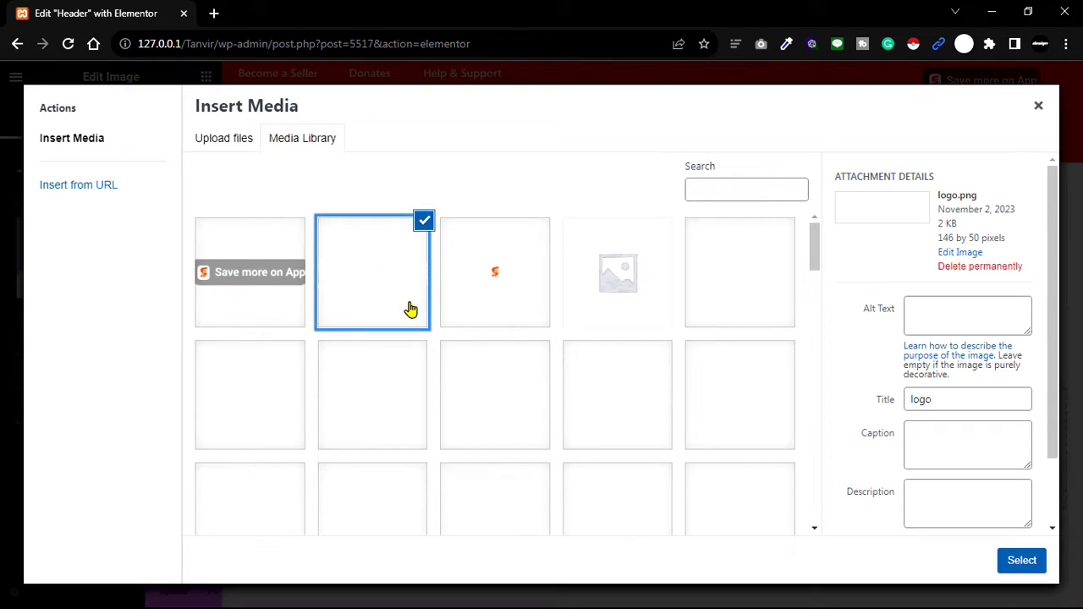
left_click(1020, 561)
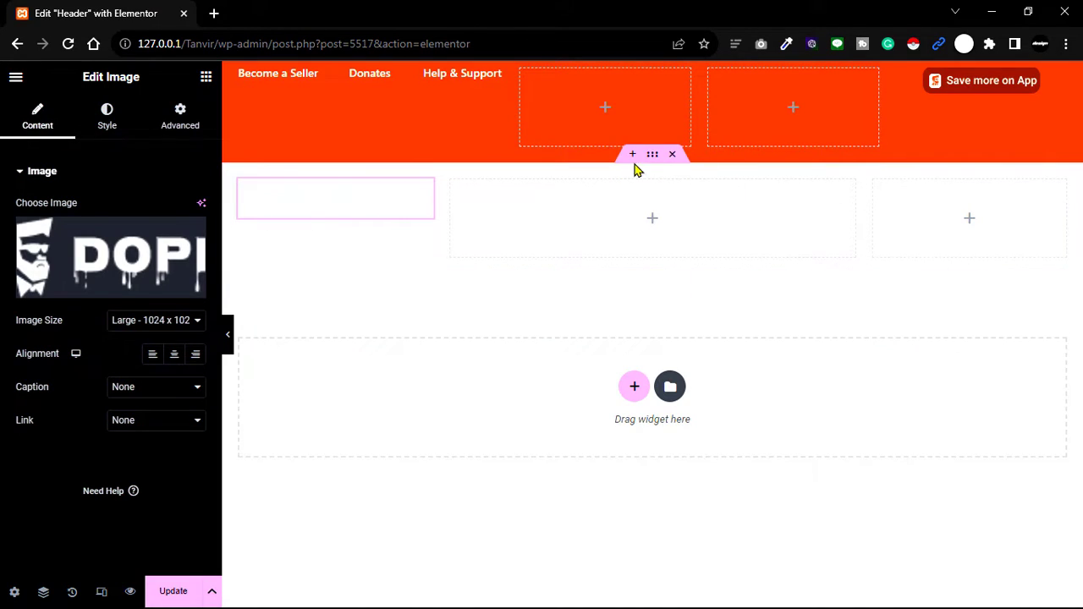
- Give the logo row a classic background in the pasted orange header colour
left_click(701, 196)
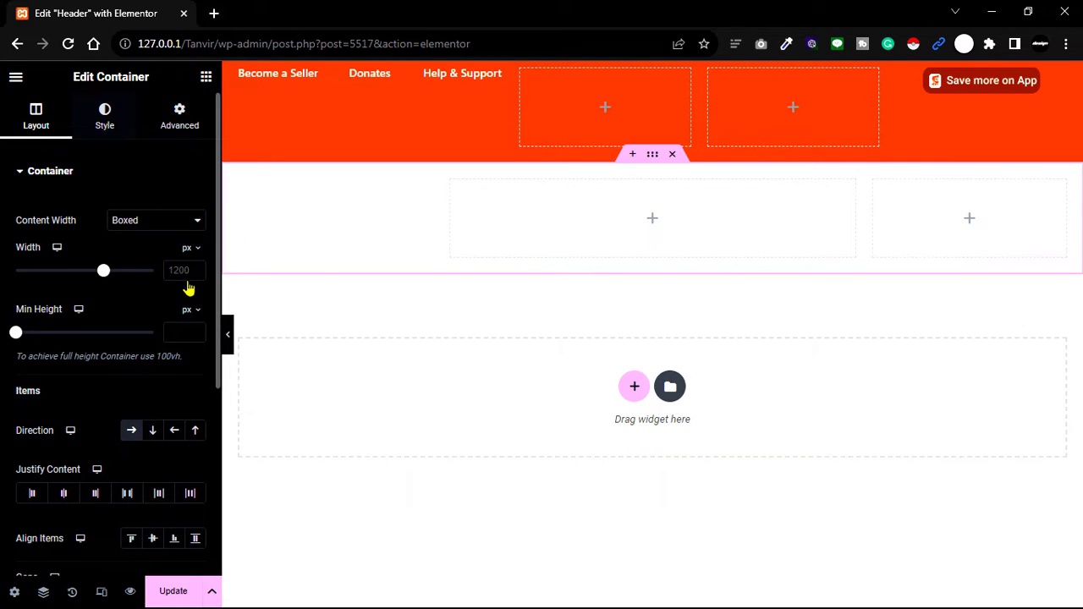
left_click(104, 117)
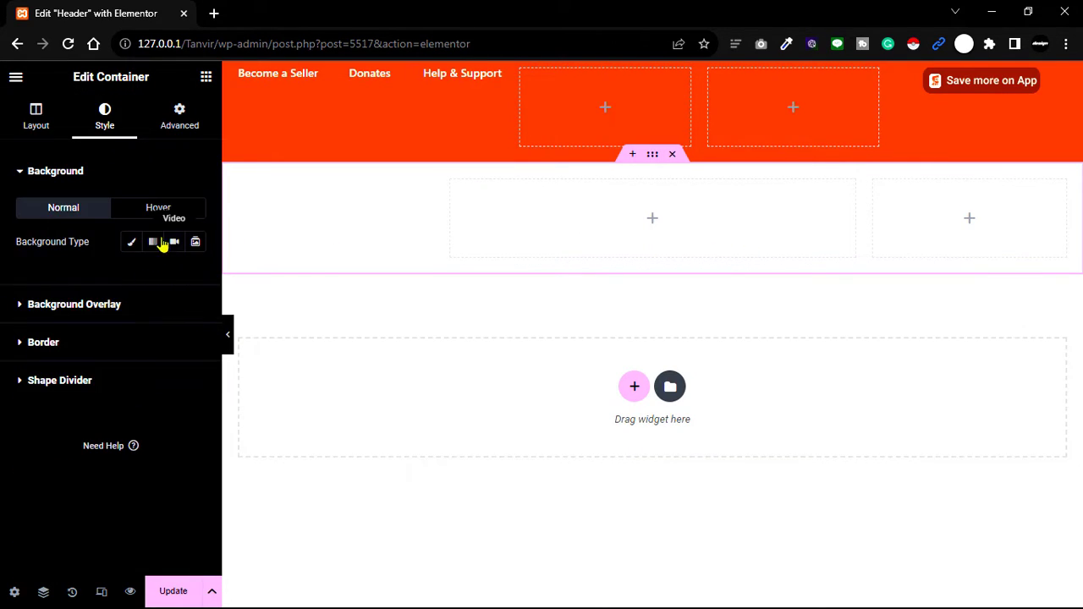
left_click(131, 244)
left_click(196, 275)
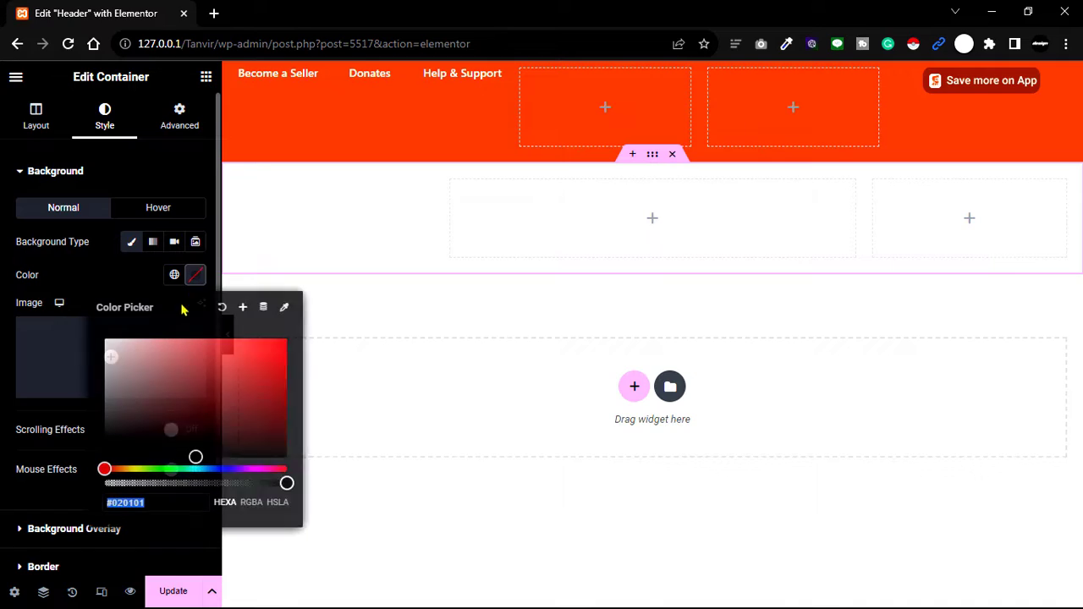
key("ctrl+v")
- Search the Elements panel for the Search widget
left_click(653, 251)
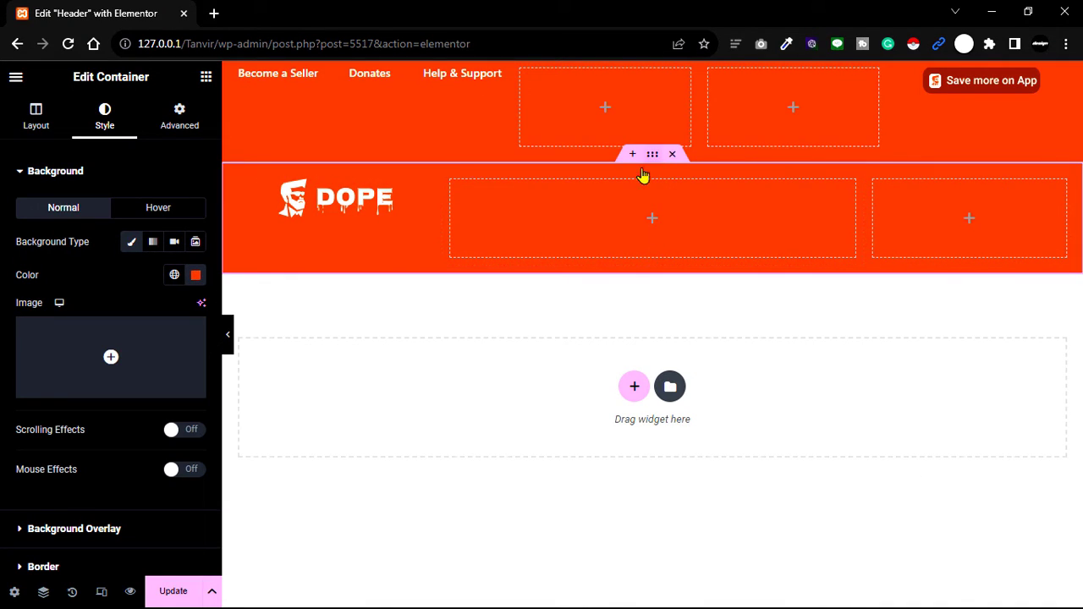
left_click(206, 81)
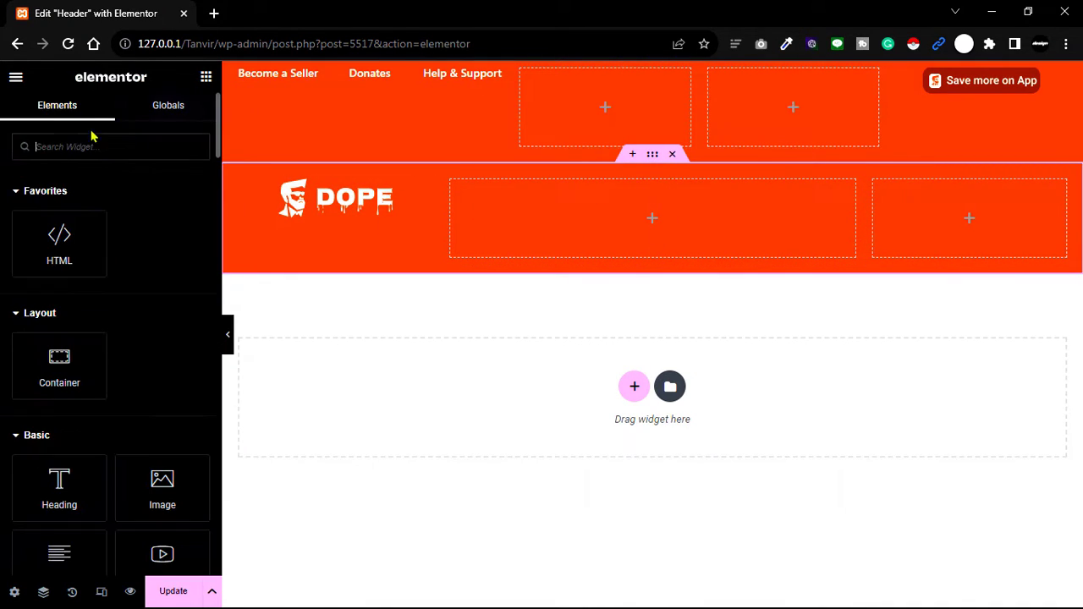
type("search")
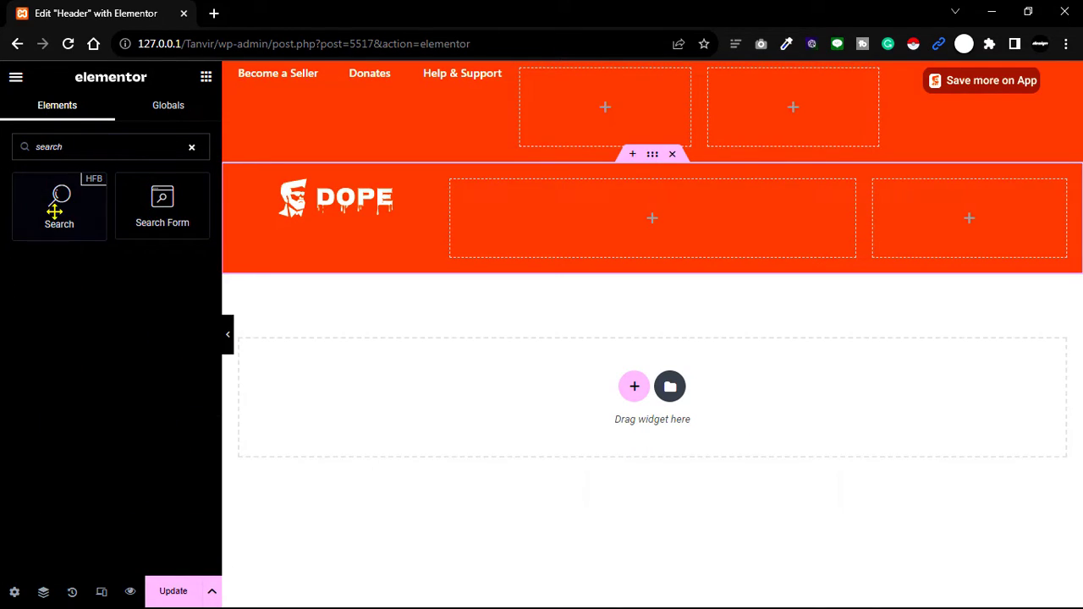
- Place a Search widget in the middle column with an input-box-and-button layout
left_click_drag(54, 210, 650, 264)
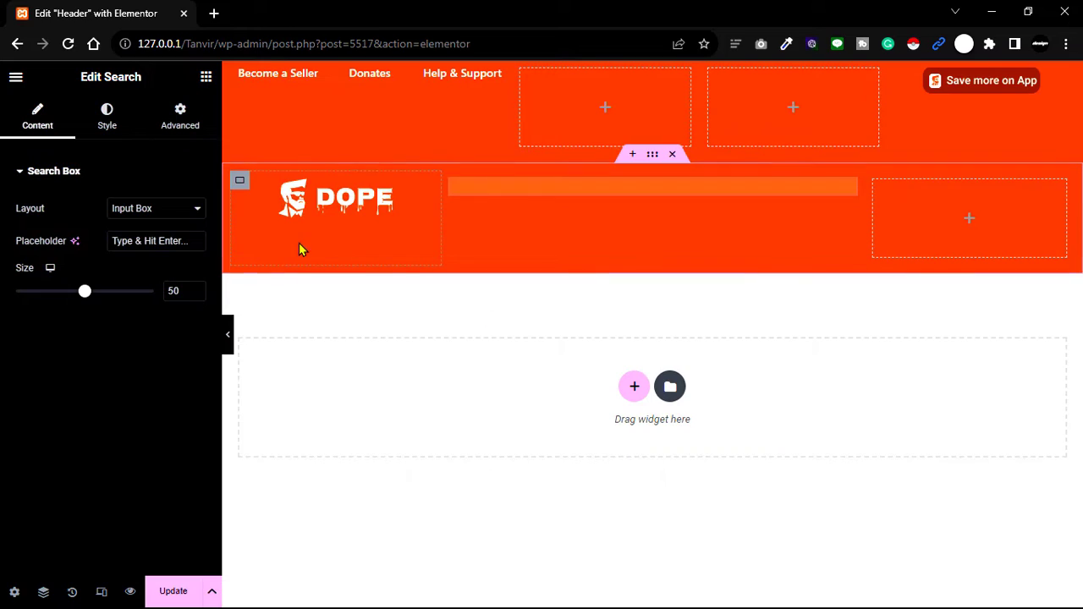
left_click(166, 215)
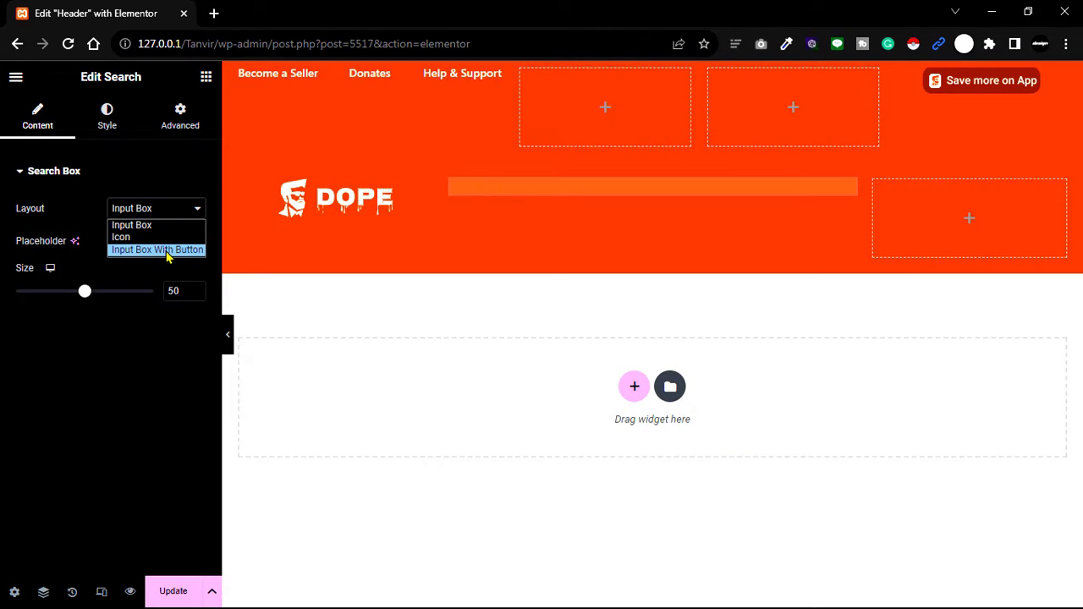
left_click(165, 249)
- Round the search field's corners, make the button translucent white, and enlarge the icon to 20
left_click(106, 118)
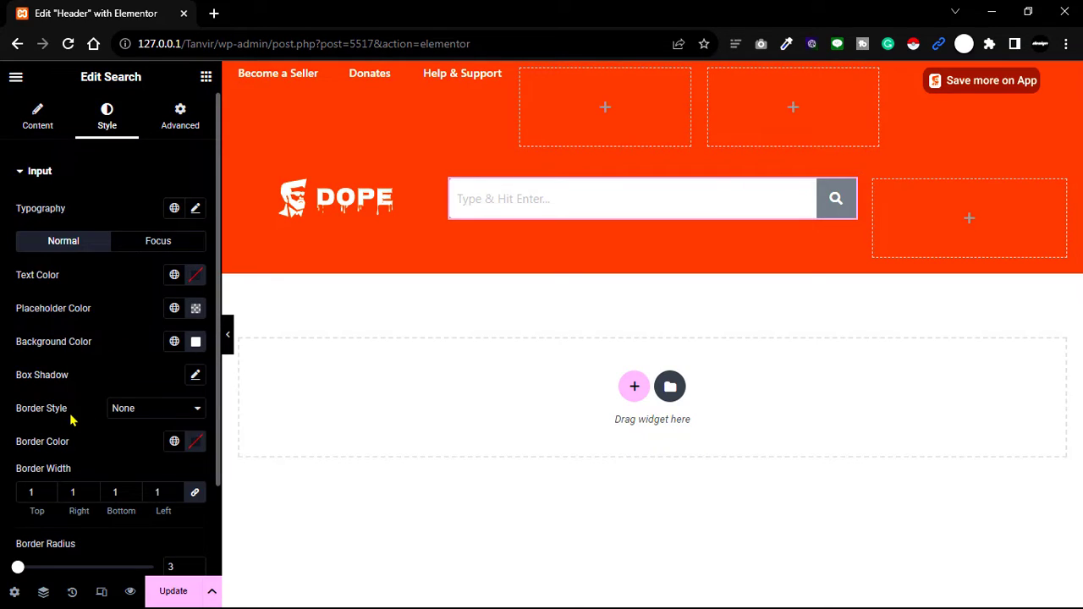
scroll(71, 419, "down", 2)
mouse_move(18, 459)
left_mouse_down()
mouse_move(34, 462)
mouse_move(26, 462)
left_mouse_up()
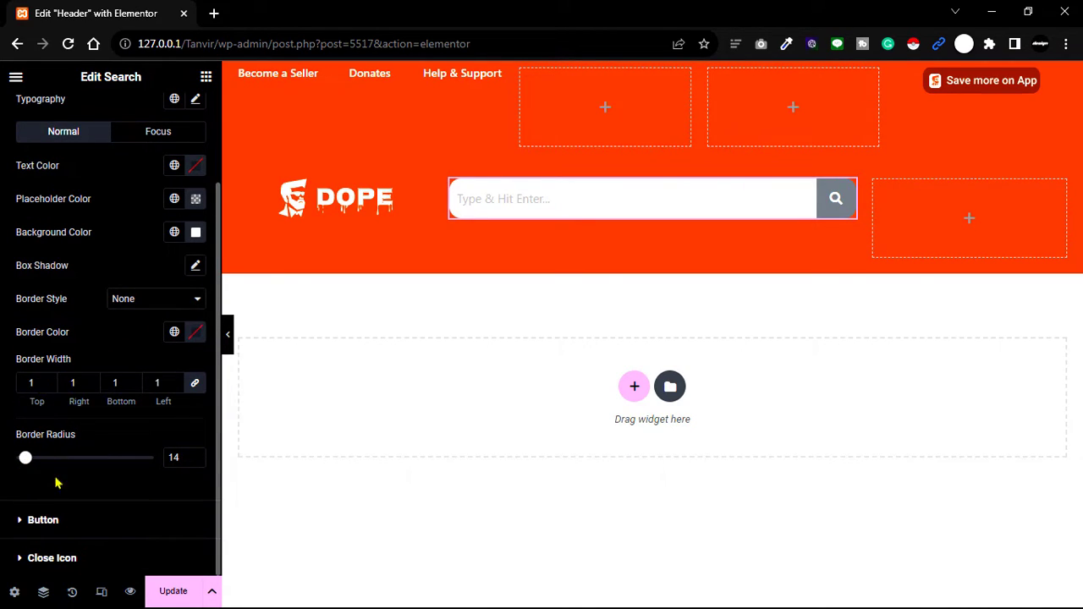
left_click(34, 520)
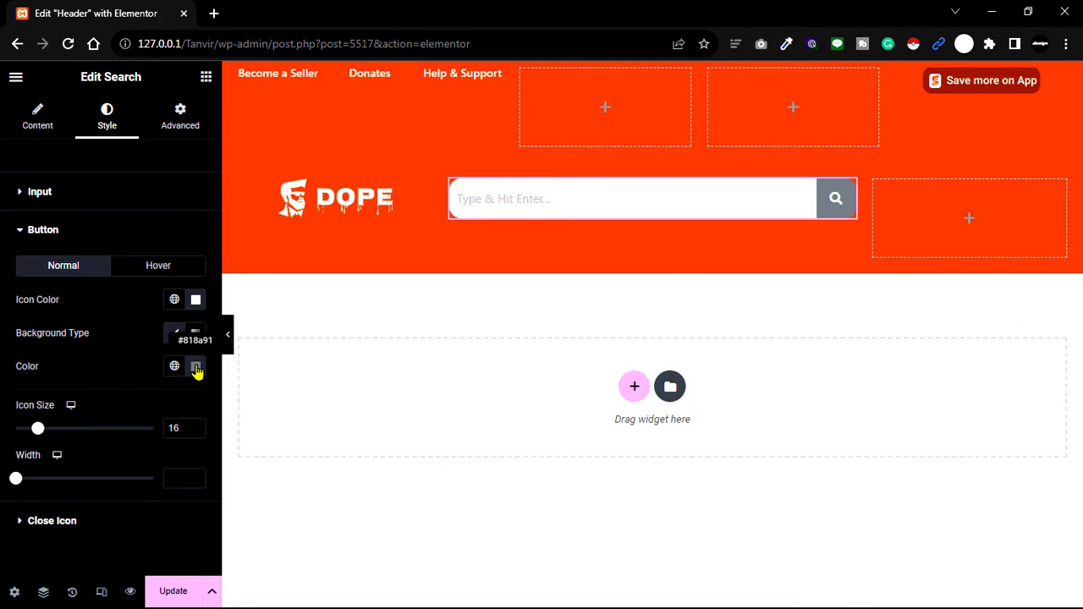
left_click(195, 367)
type("#F85606")
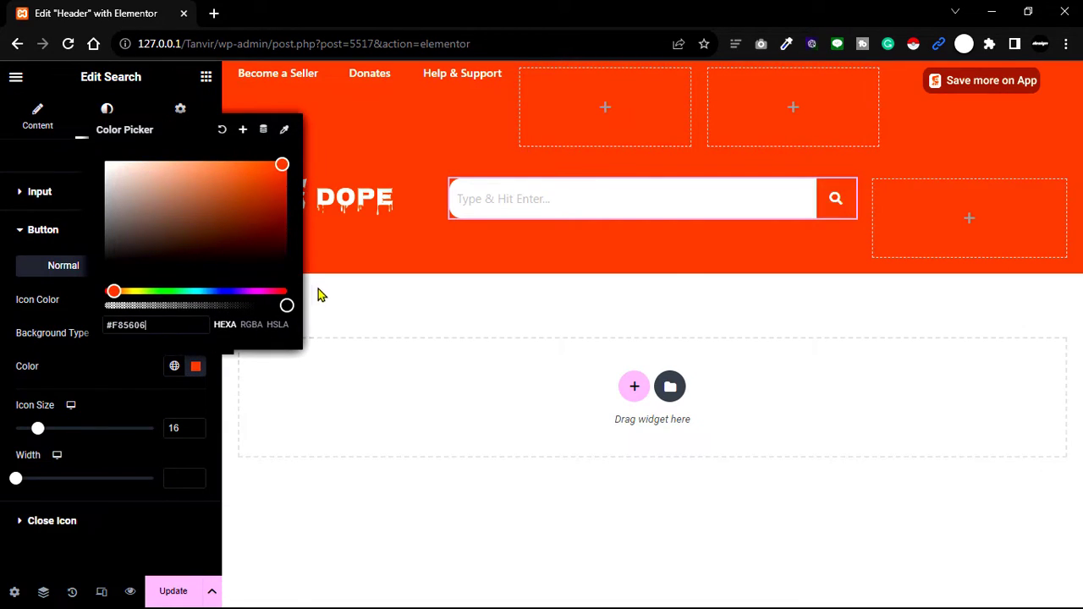
left_click_drag(286, 306, 125, 306)
left_click_drag(163, 224, 43, 127)
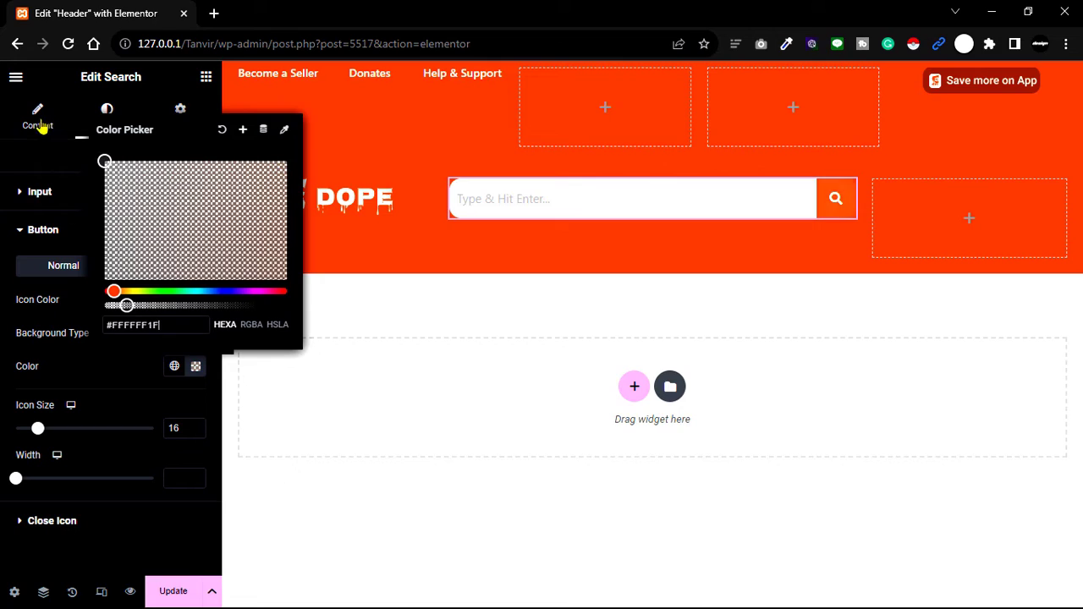
mouse_move(125, 306)
left_mouse_down()
mouse_move(240, 306)
mouse_move(135, 307)
left_mouse_up()
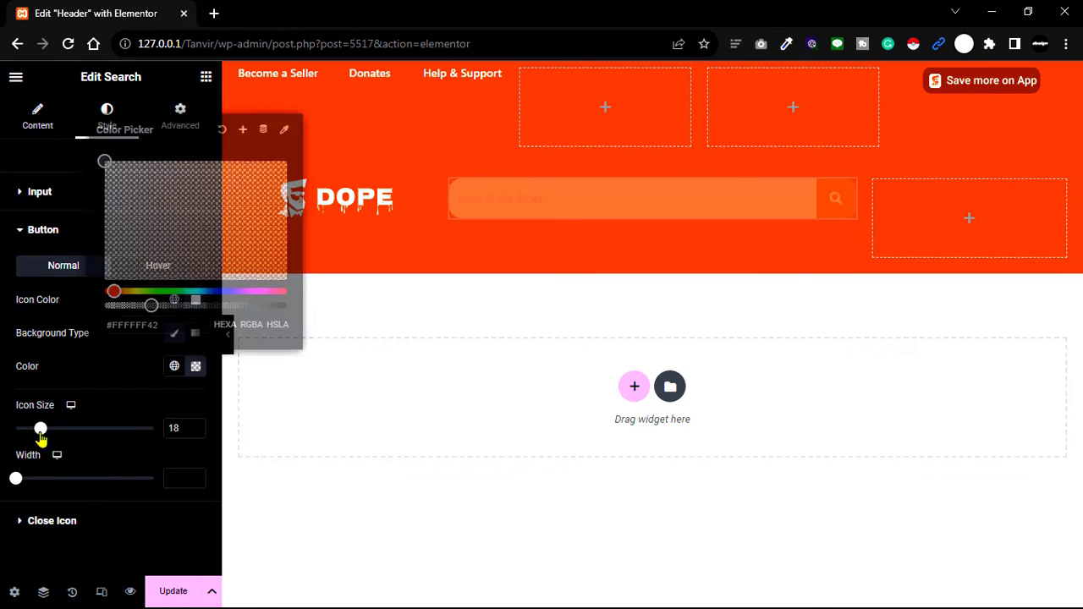
left_click_drag(38, 429, 42, 434)
- Change the search placeholder to 'Search your product "T-Shirt"'
left_click(482, 198)
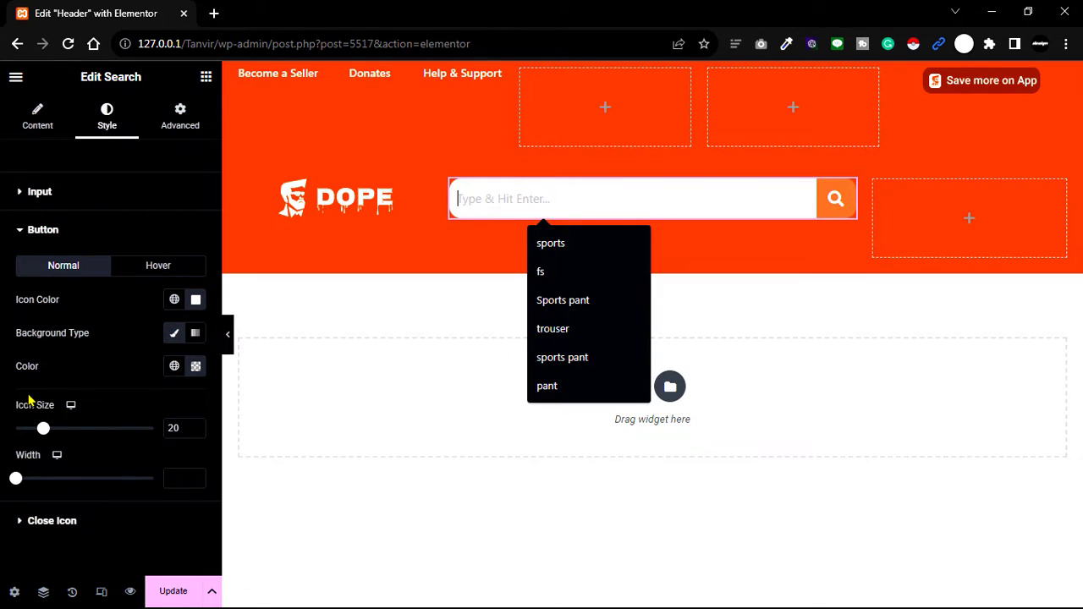
left_click(26, 200)
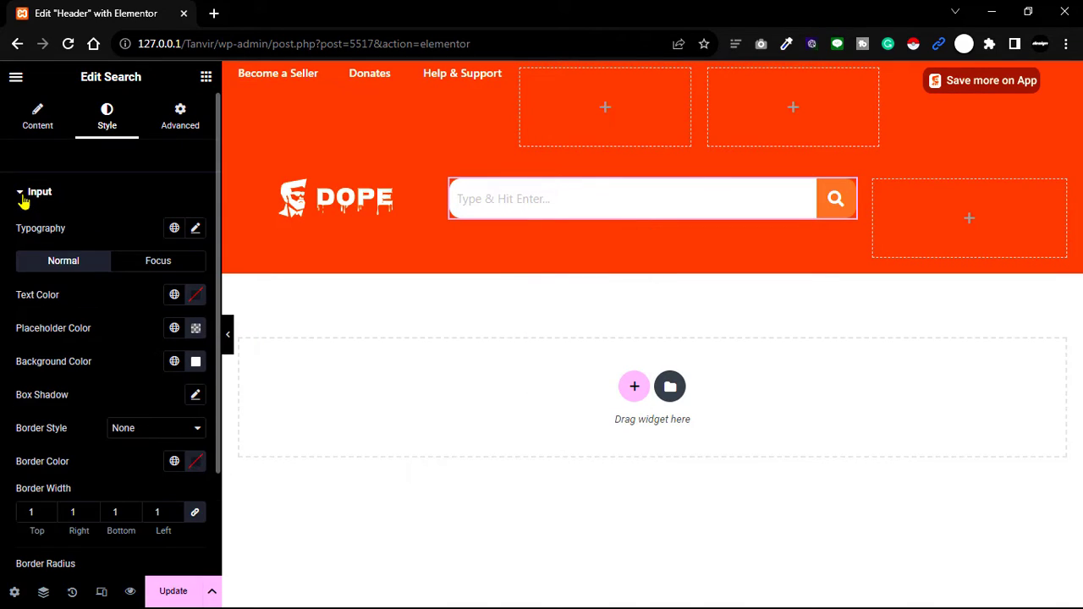
left_click(44, 120)
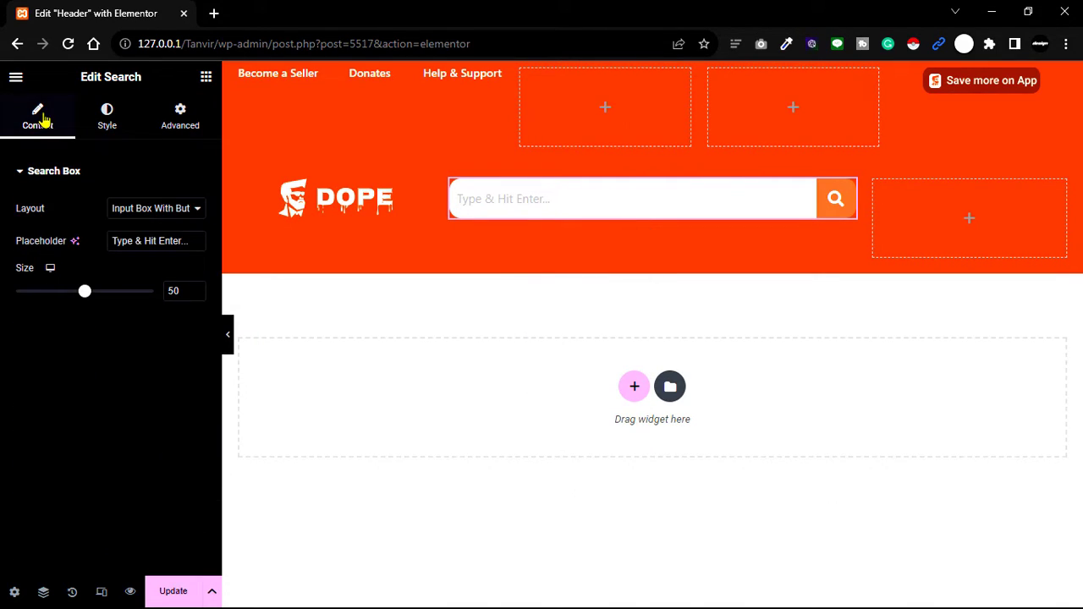
triple_click(154, 240)
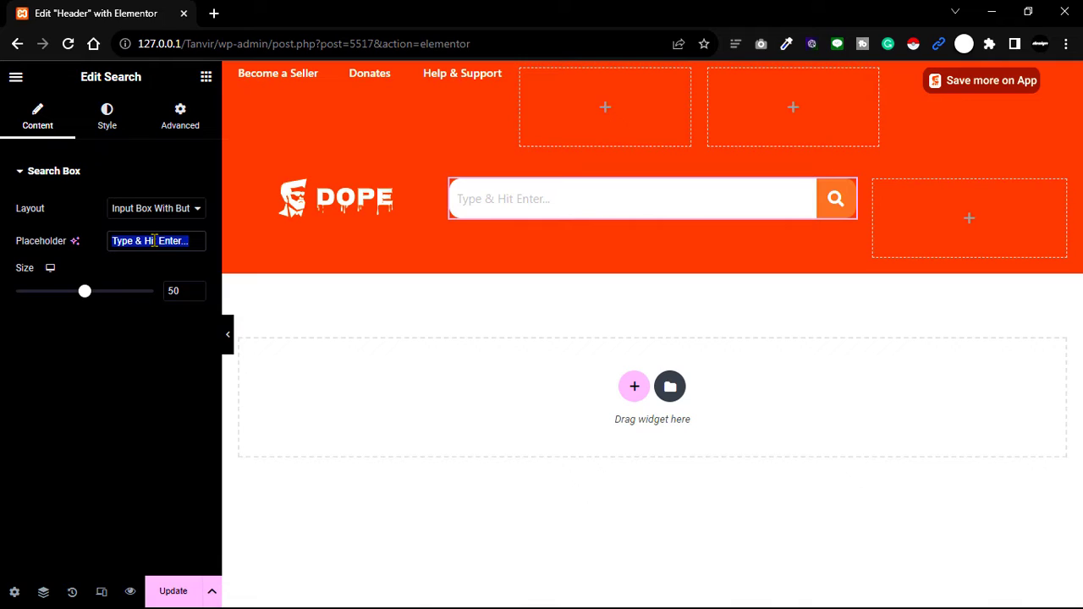
type("Search your product")
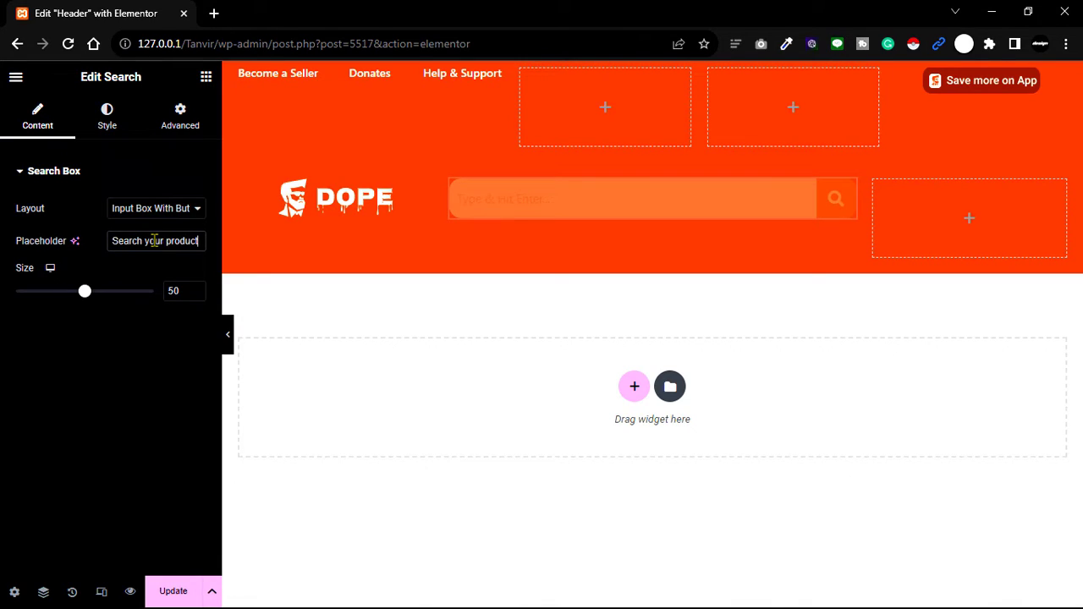
type(" \"T-S")
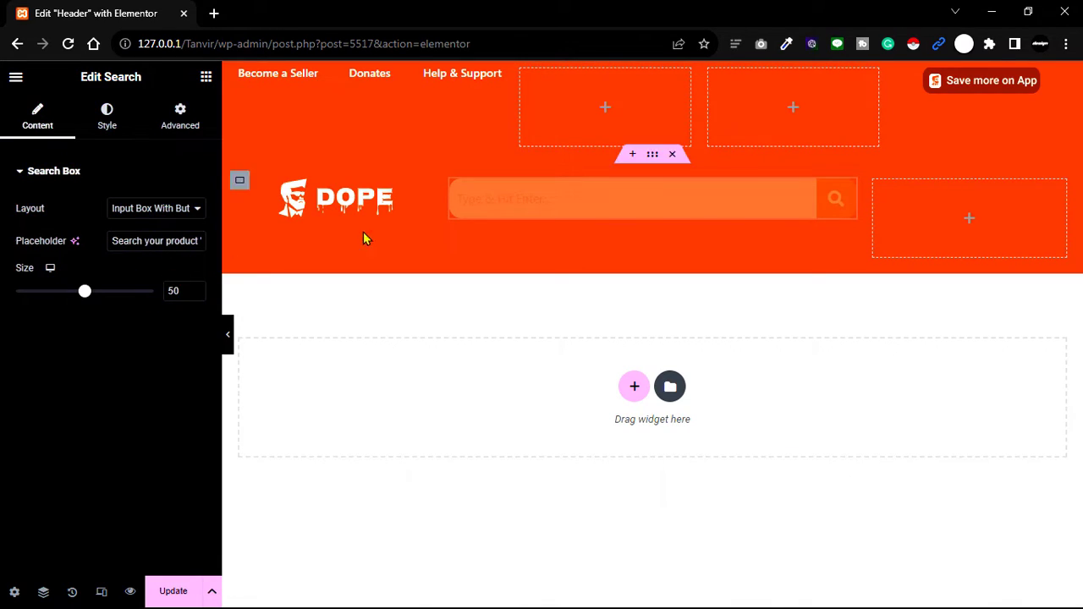
- Test typing in the preview search box, then clear the test text
left_click(629, 212)
left_click(558, 249)
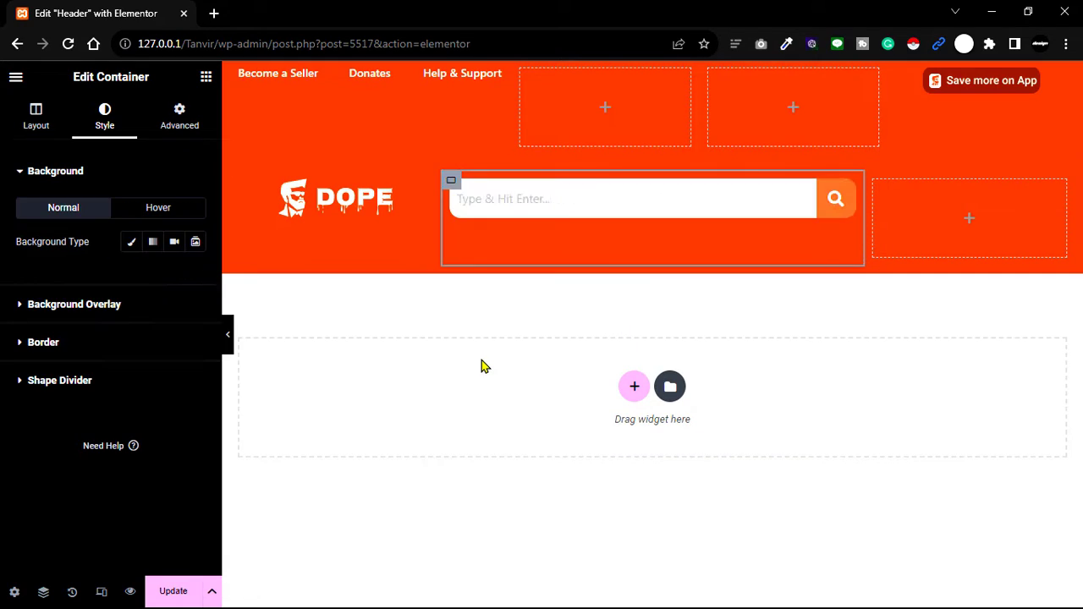
left_click(597, 205)
type("g")
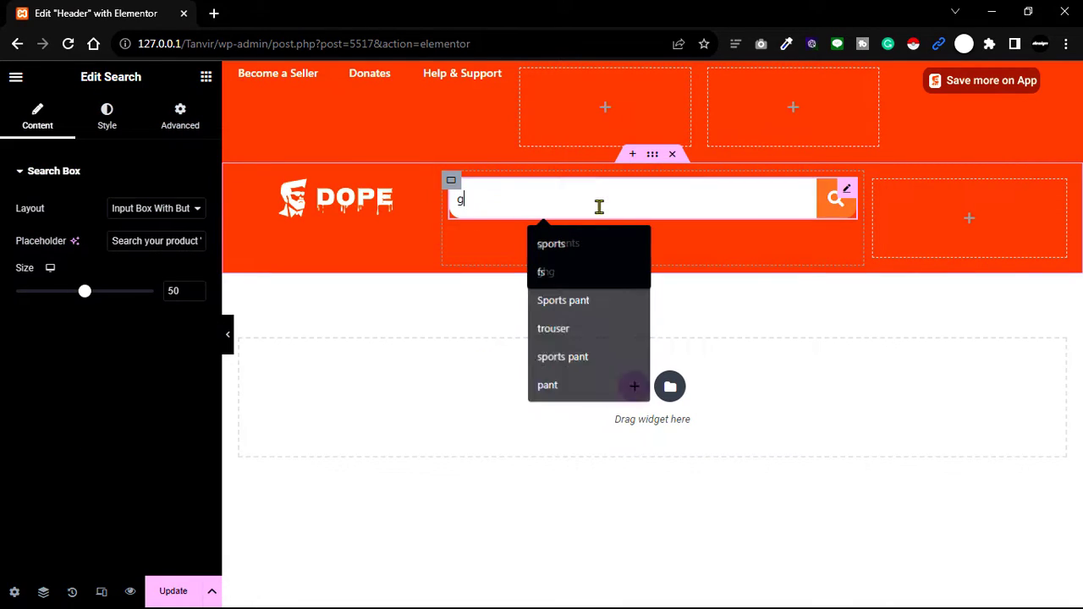
type("hj")
left_click(808, 205)
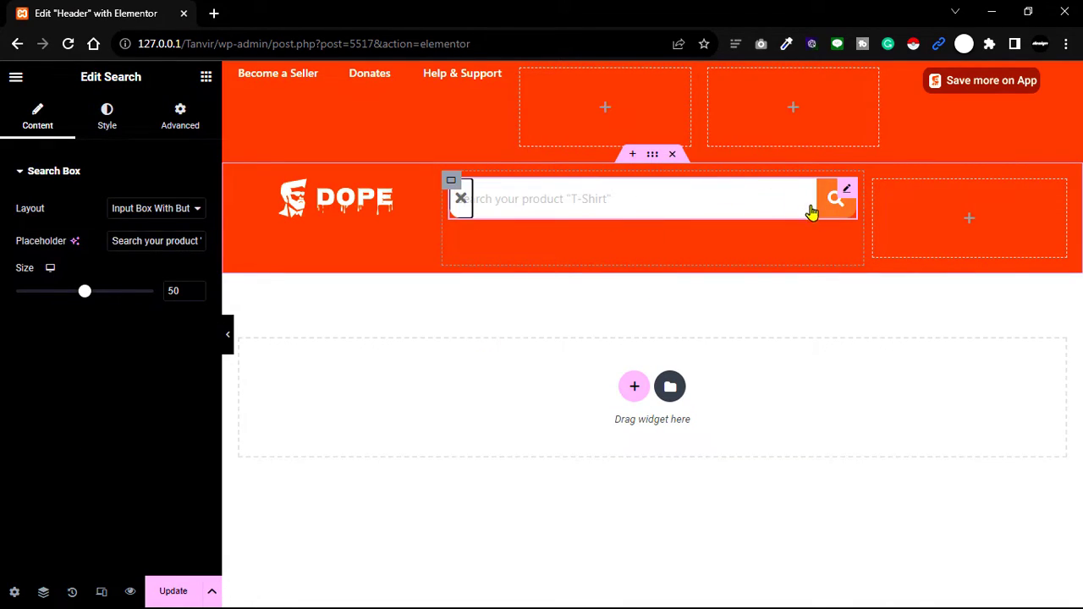
left_click(660, 313)
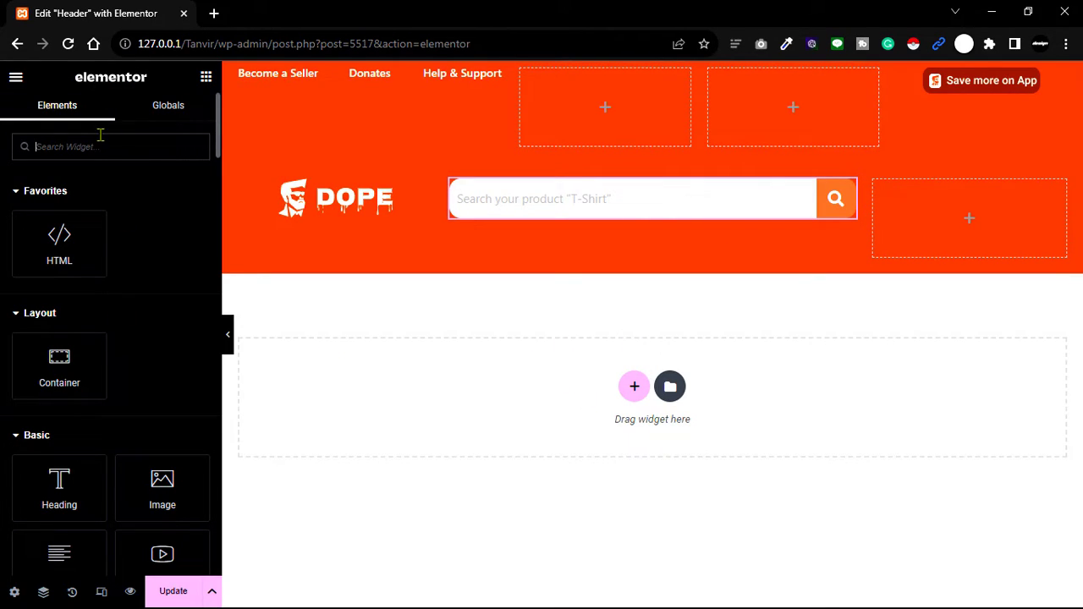
- Add an Icon widget beside the search bar using the User icon from the library
type("icon")
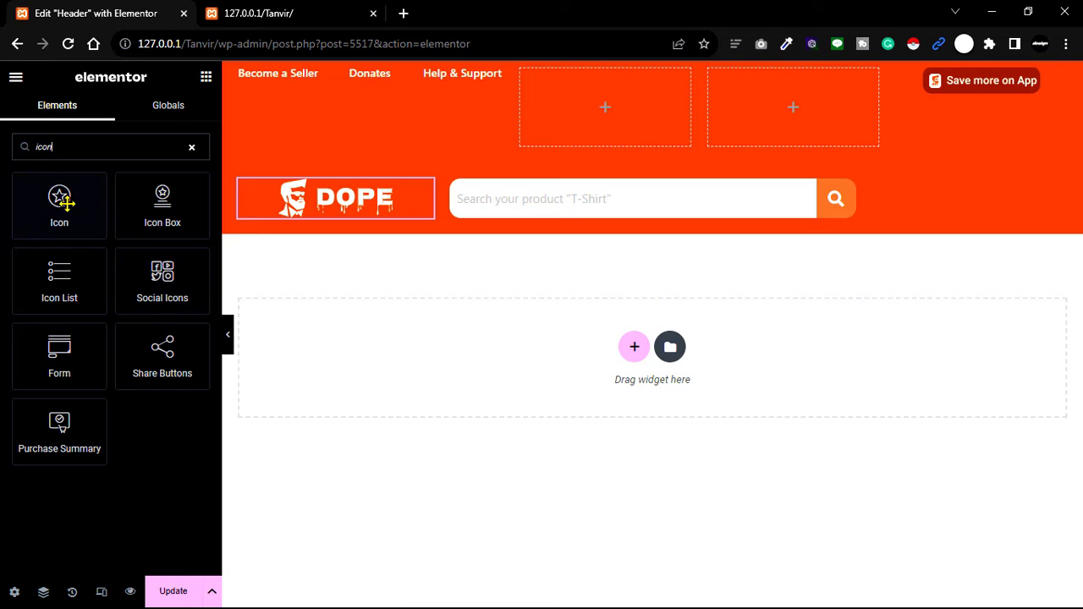
left_click_drag(63, 205, 863, 220)
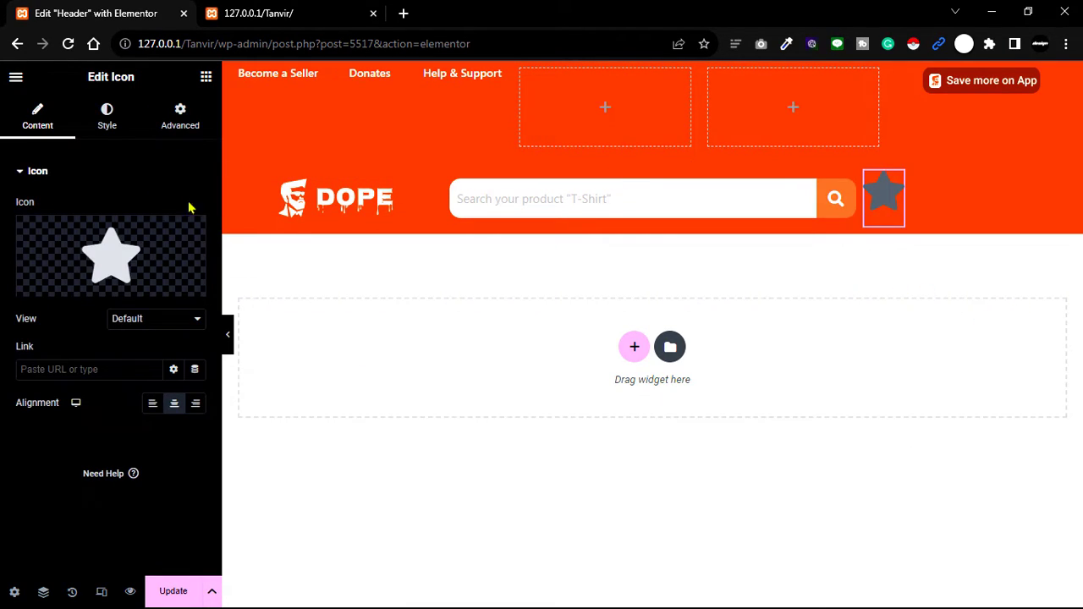
left_click(110, 254)
left_click(497, 144)
type("user")
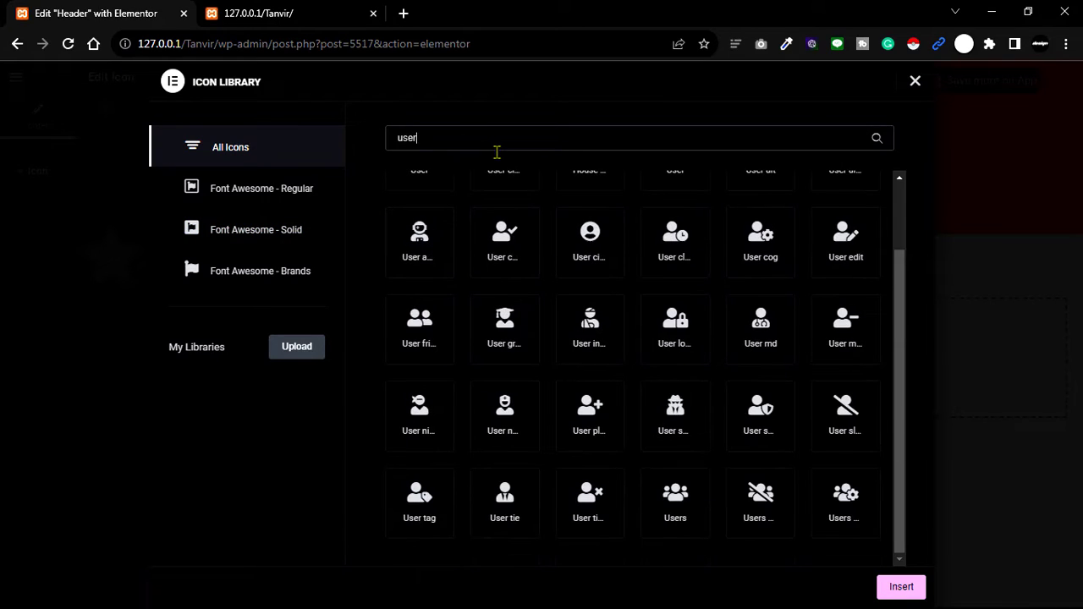
scroll(635, 220, "up", 2)
left_click(675, 235)
left_click(902, 587)
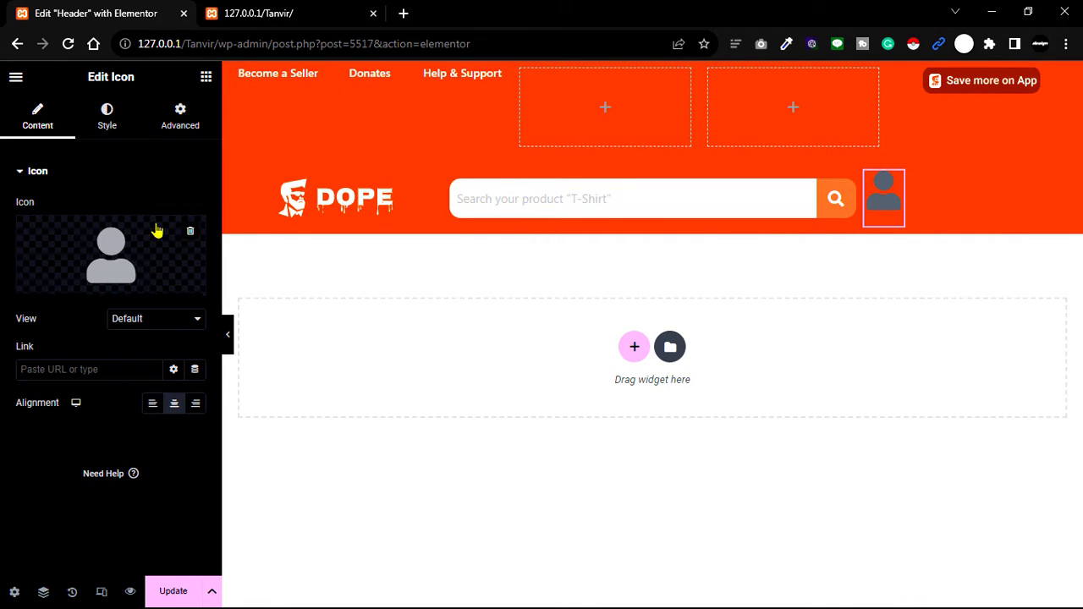
- Make the user icon white and increase its size
left_click(107, 117)
left_click(195, 242)
left_click_drag(127, 338, 4, 232)
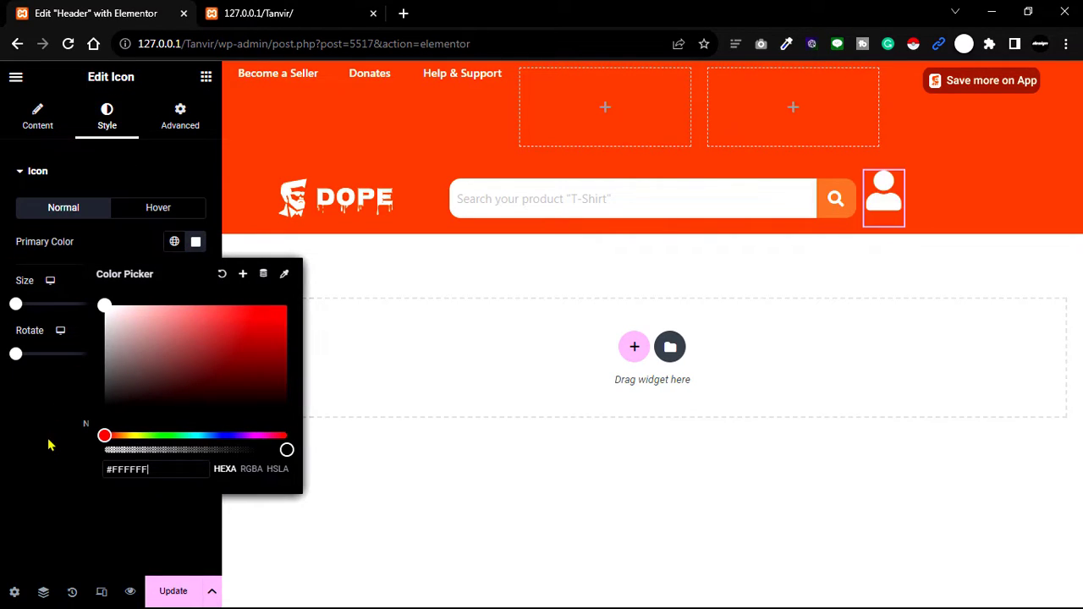
left_click_drag(22, 306, 28, 304)
- Give the user icon a 23 px top margin and a 7 px left margin
left_click(38, 116)
left_click(178, 117)
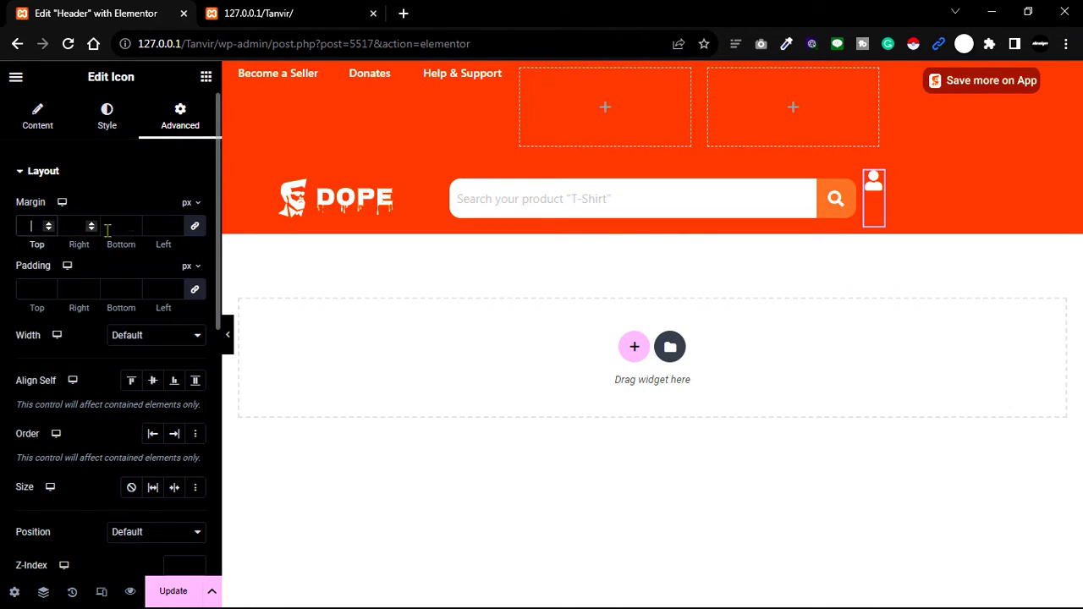
left_click(48, 225)
double_click(36, 227)
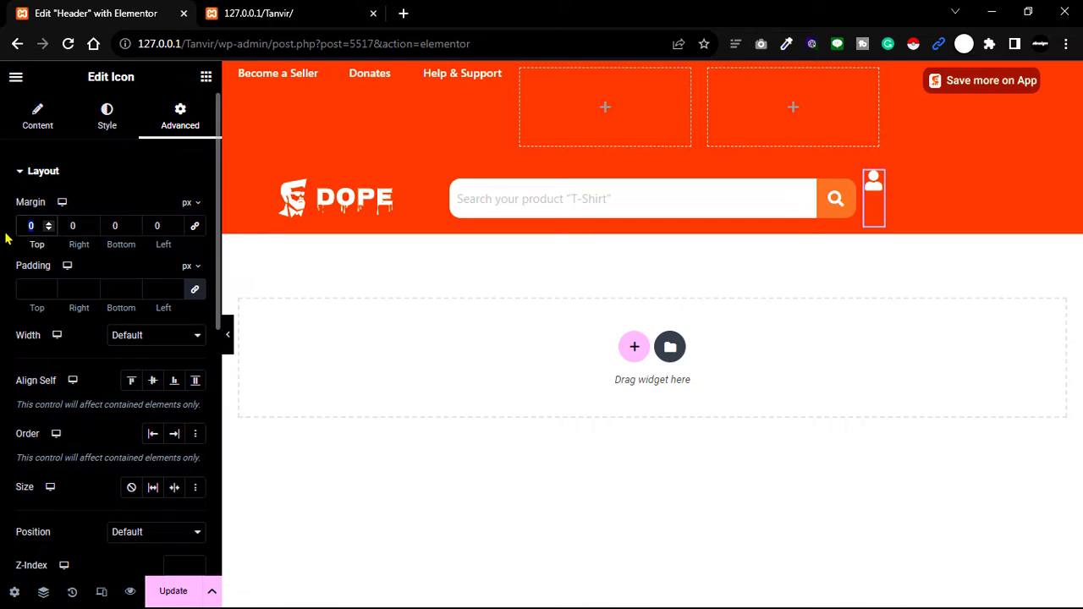
type("1")
mouse_move(25, 238)
left_mouse_down()
mouse_move(32, 226)
mouse_move(27, 244)
left_mouse_up()
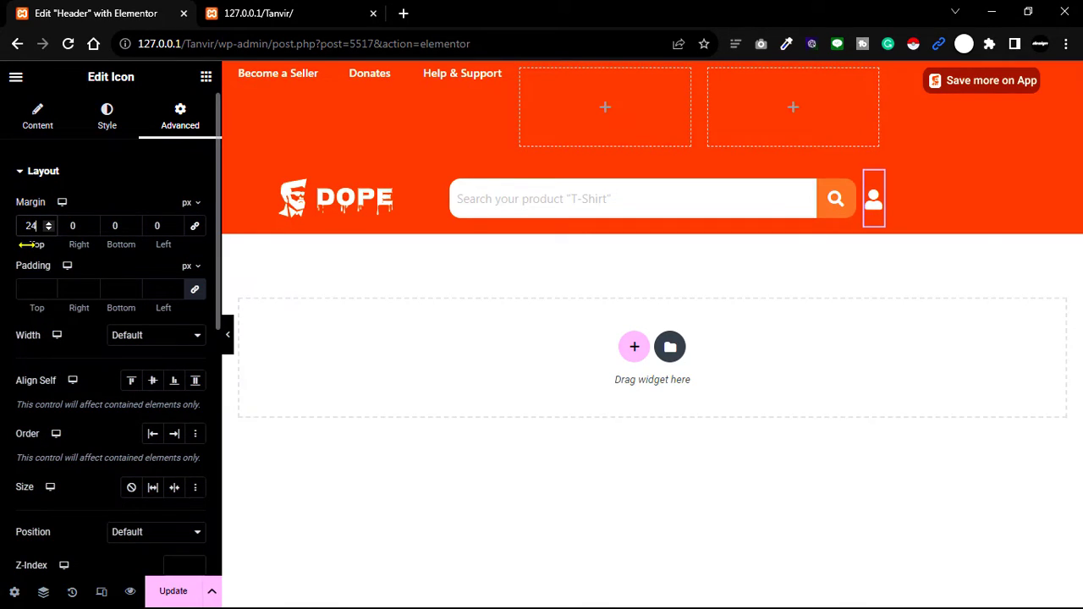
left_click_drag(161, 244, 150, 244)
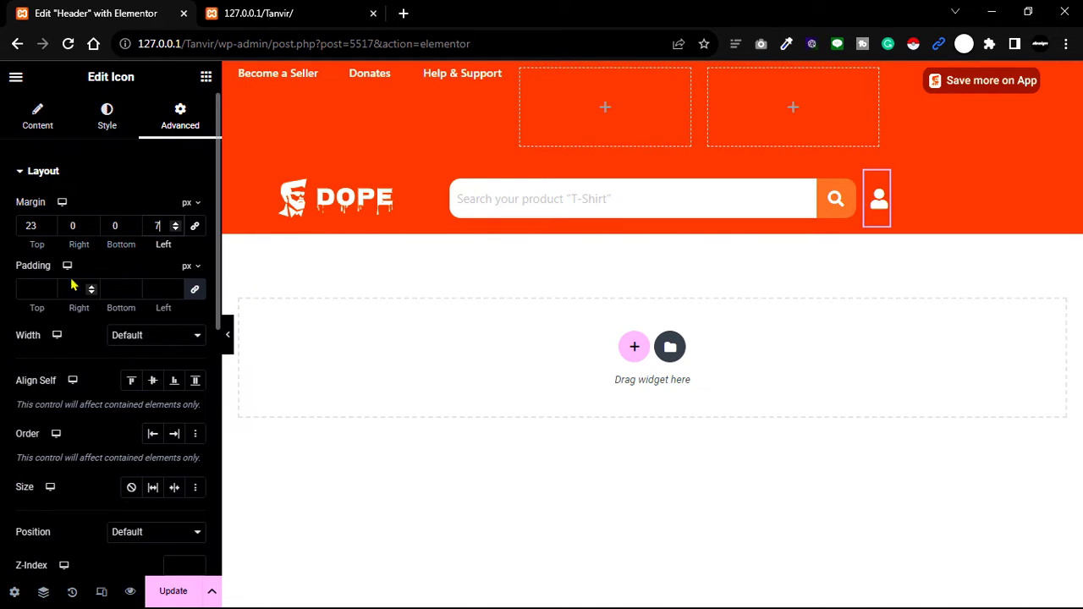
left_click(890, 188)
- Duplicate the user icon twice
right_click(890, 188)
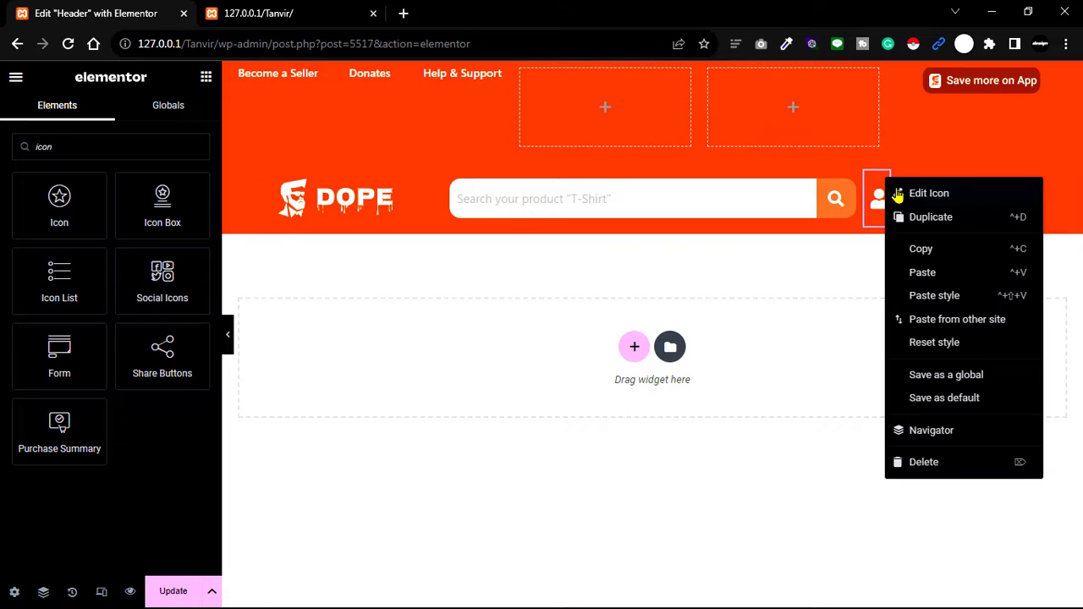
left_click(925, 219)
right_click(904, 186)
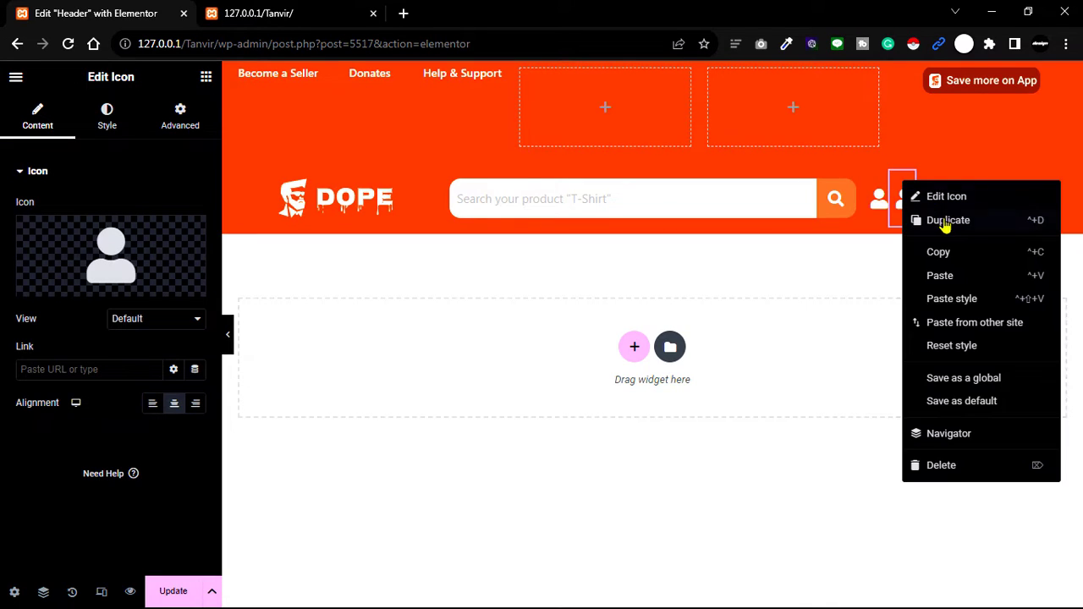
left_click(944, 220)
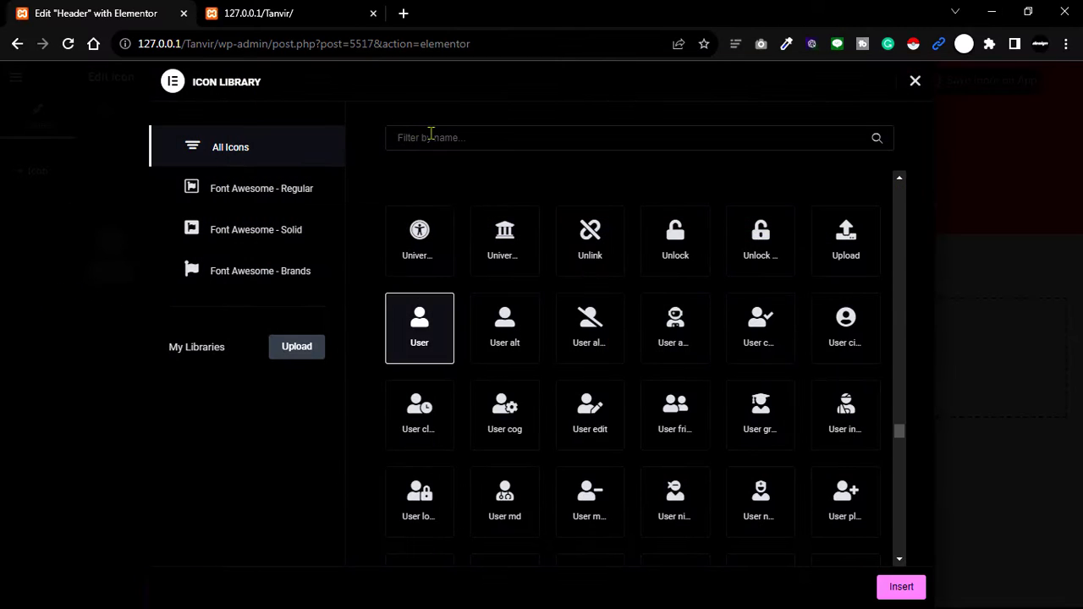
- Change the first copy to the Globe icon
type("globe")
left_click(420, 242)
left_click(901, 586)
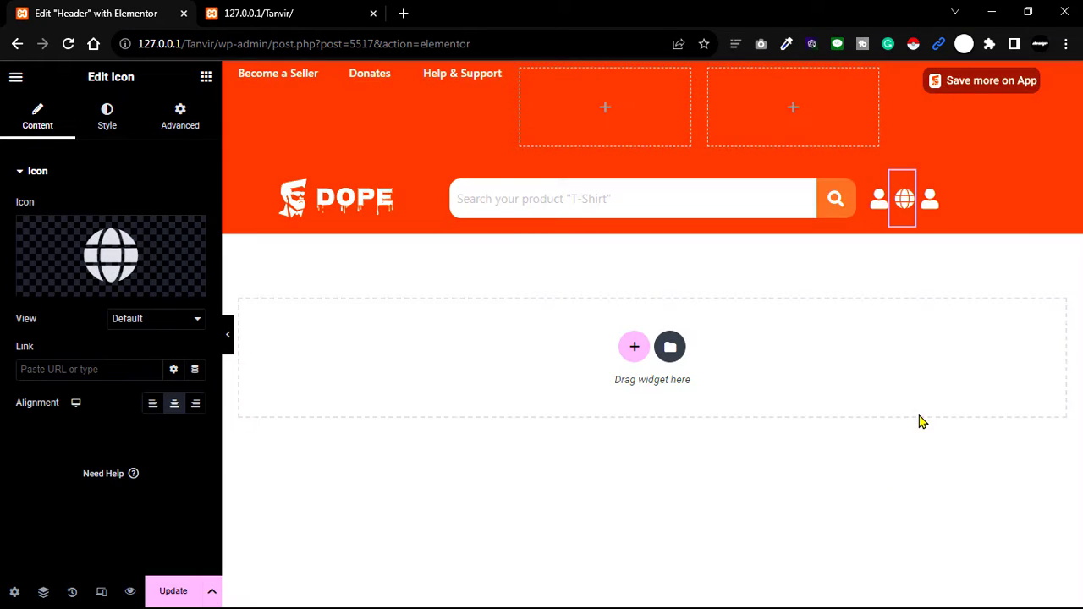
- Change the third icon to the Shopping cart icon
left_click(927, 202)
left_click(80, 289)
type("cart")
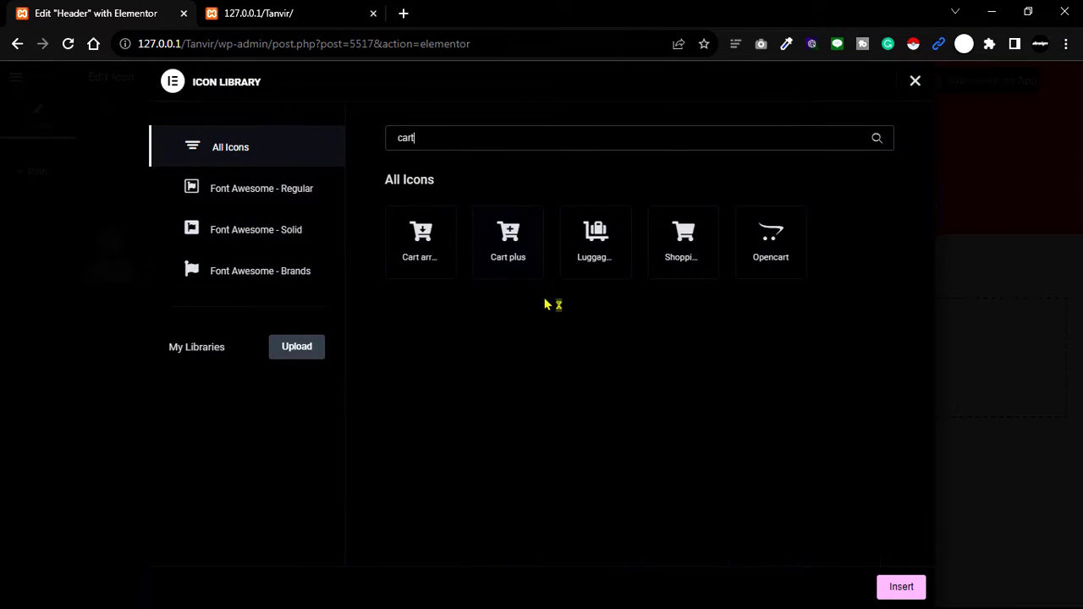
double_click(684, 241)
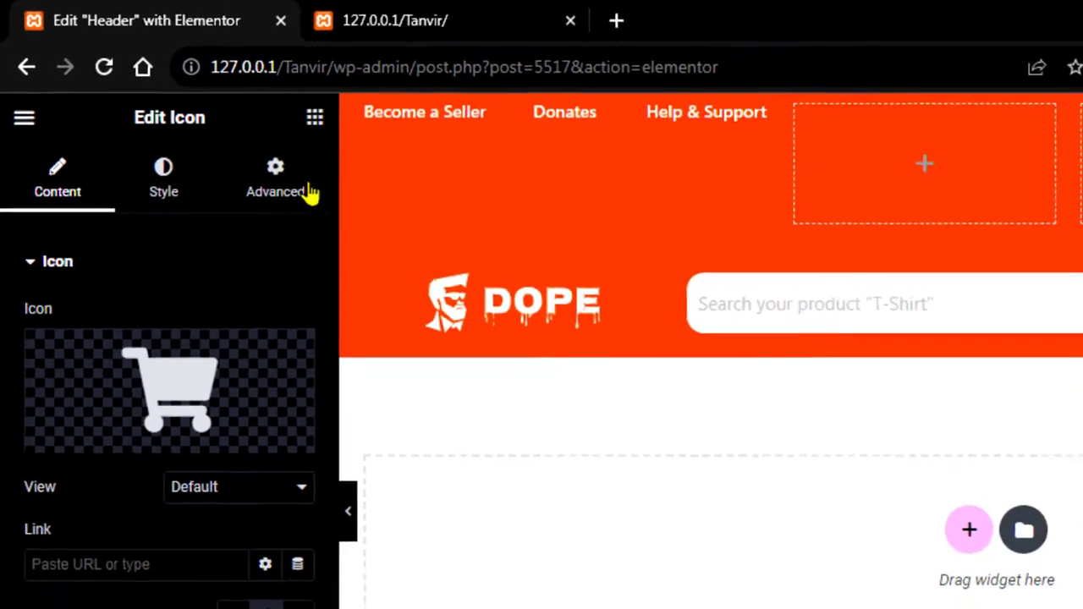
left_click(380, 143)
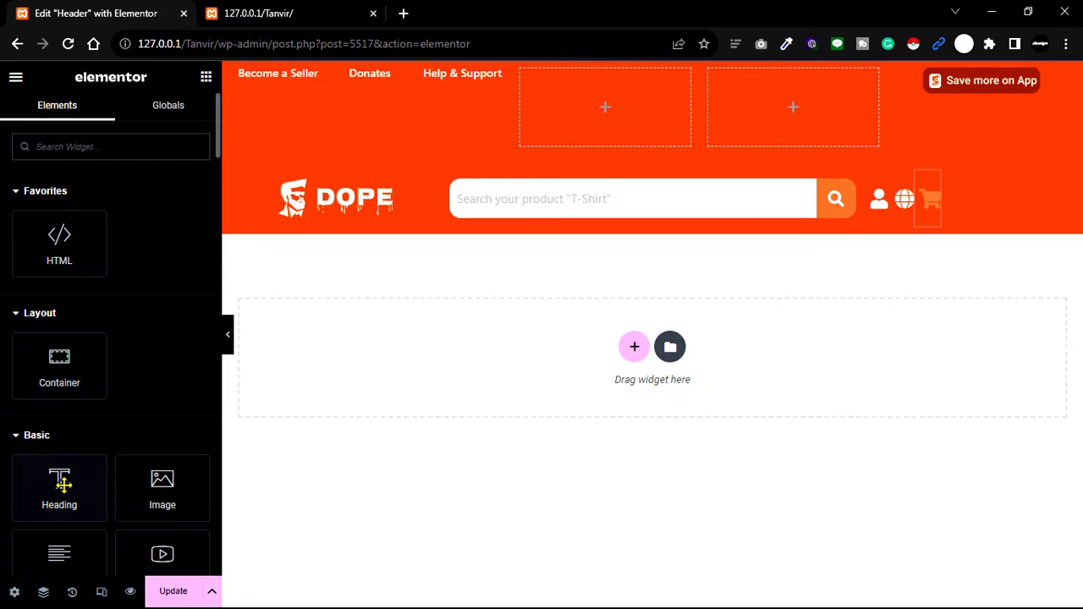
- Add a centred H6 heading reading 'Login' beside the header icons
left_click_drag(63, 484, 891, 214)
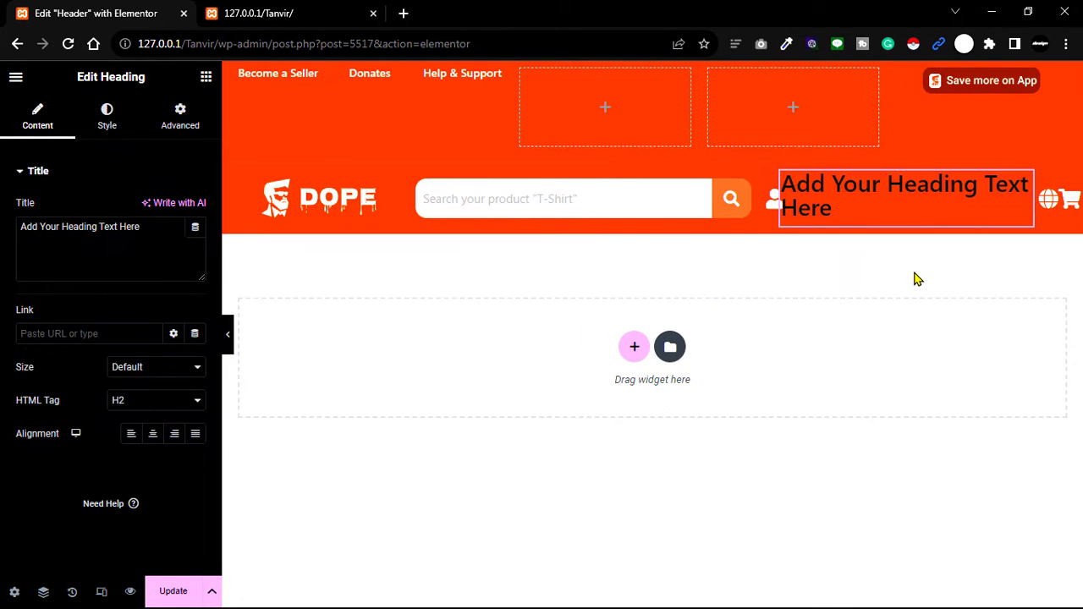
left_click(191, 411)
left_click(138, 476)
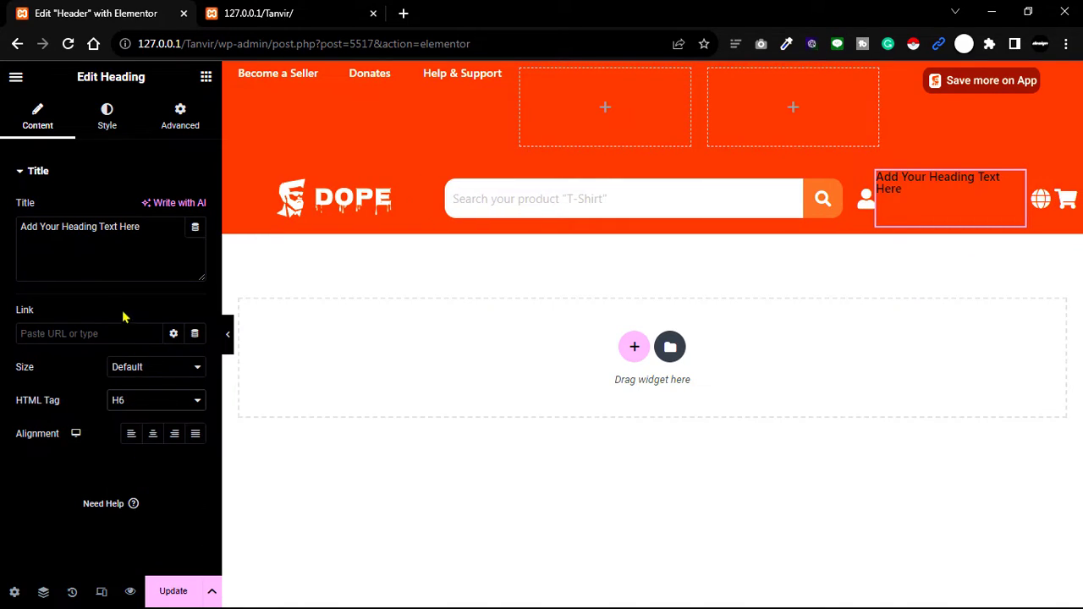
left_click_drag(144, 229, 3, 235)
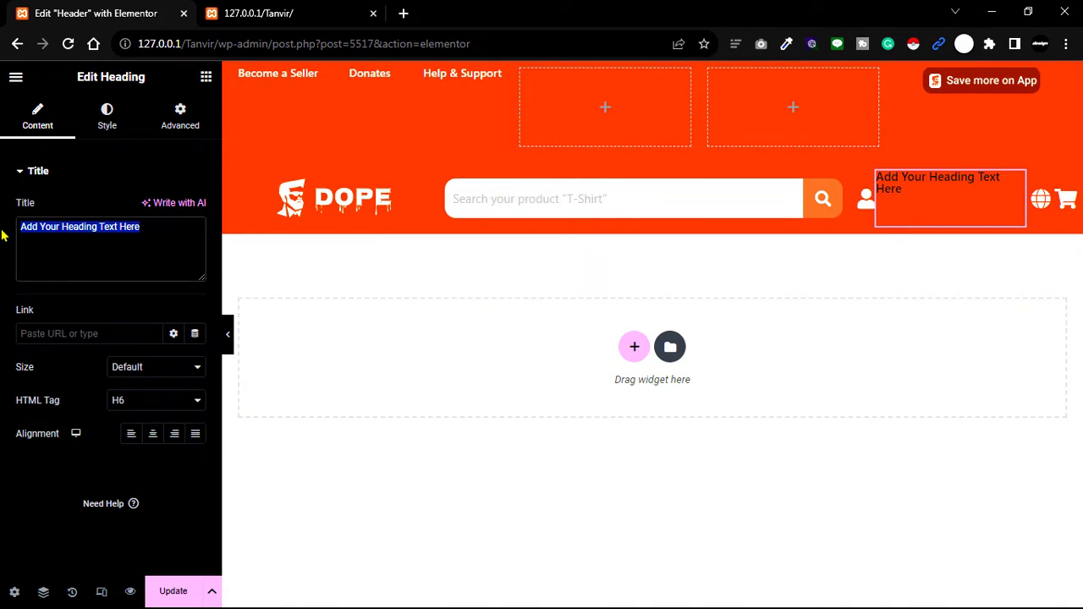
type("Login")
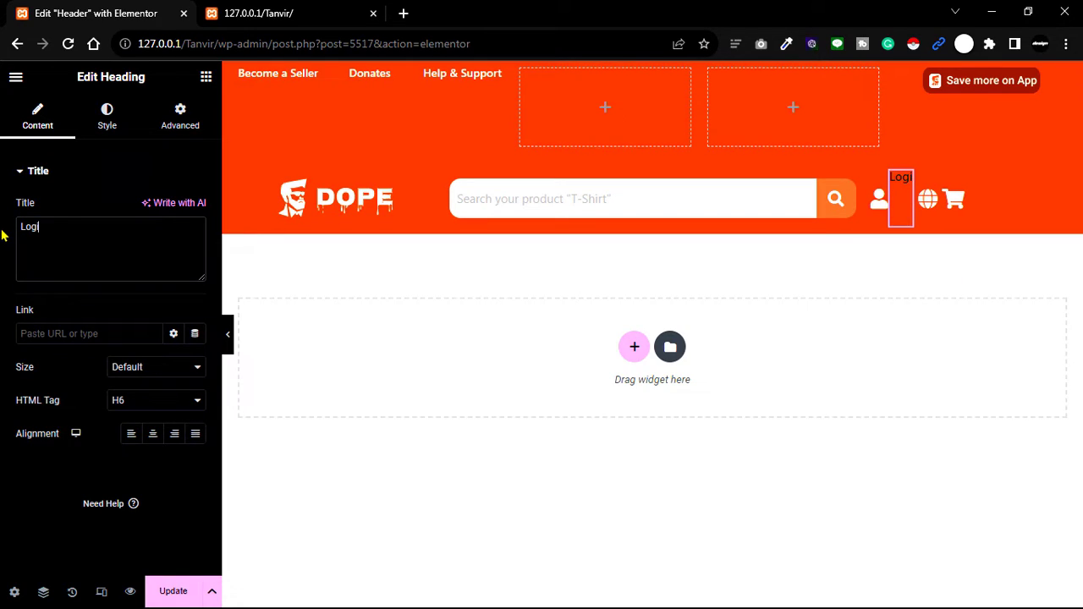
left_click(154, 435)
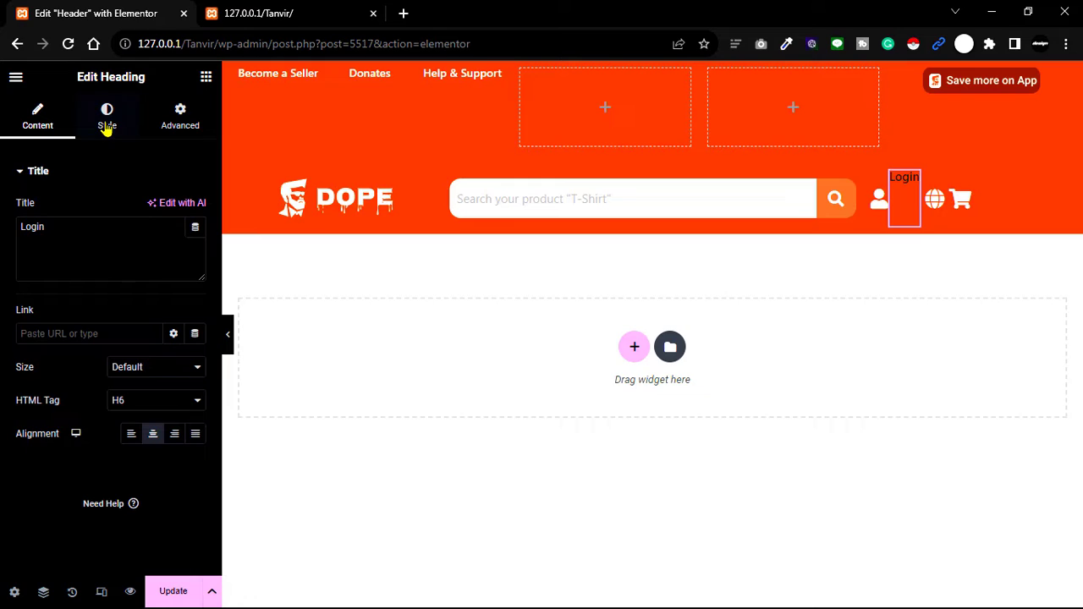
- Make the Login text #FFFFFF with 500 (Medium) weight and adjusted line-height
left_click(107, 118)
left_click(196, 209)
type("#FFFFFF")
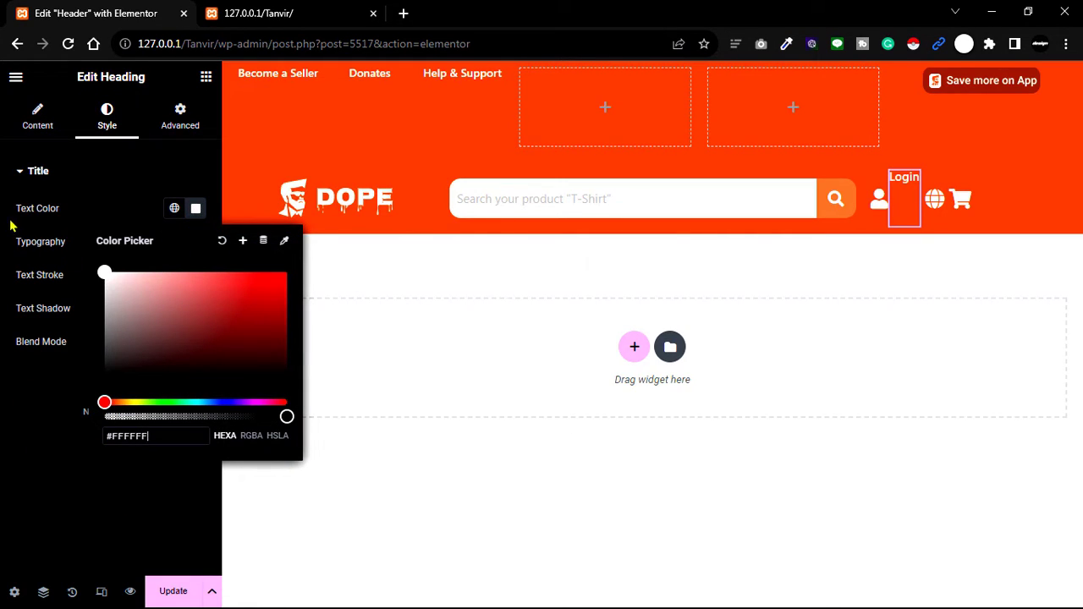
left_click(12, 226)
left_click(195, 243)
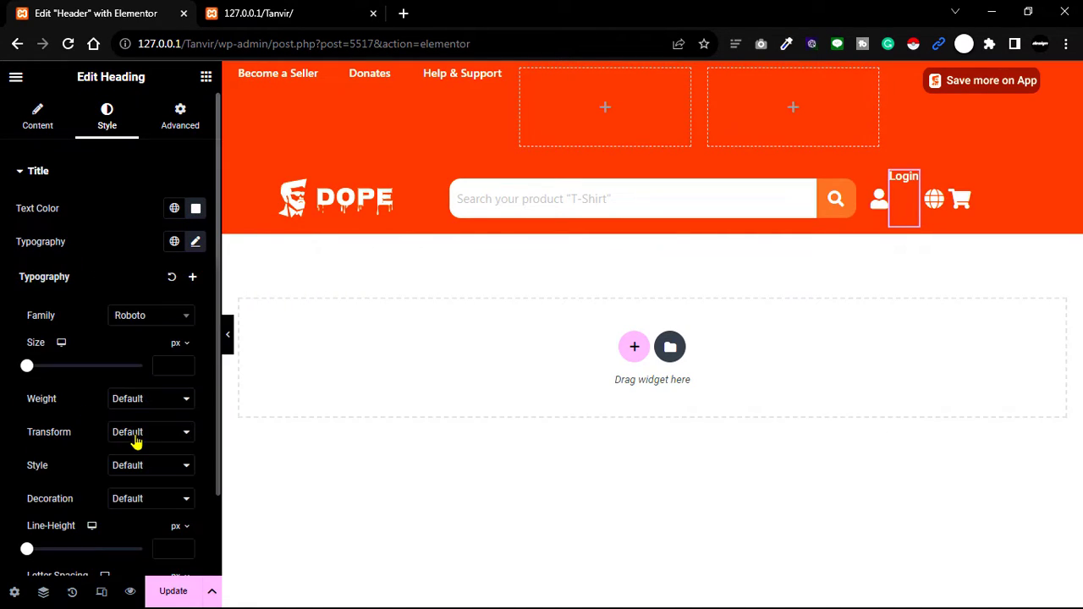
left_click(134, 403)
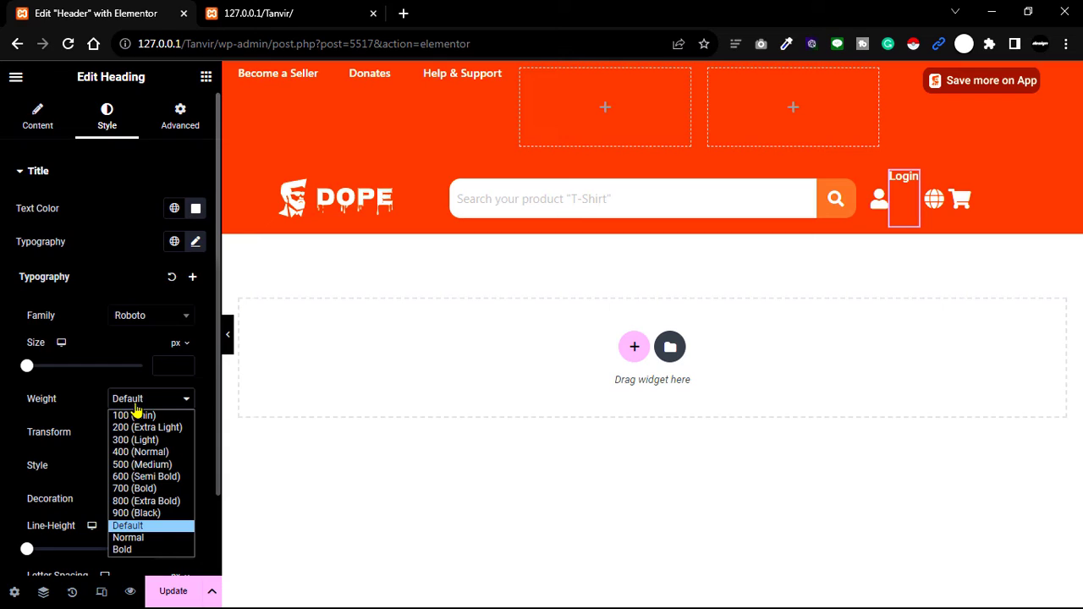
left_click(160, 466)
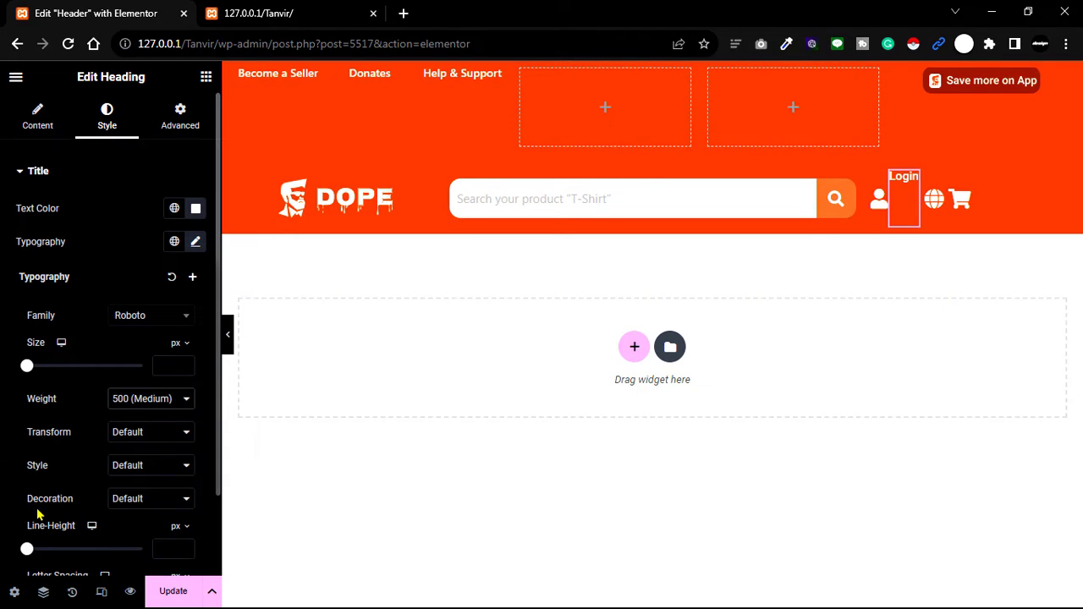
scroll(37, 515, "down", 1)
left_click_drag(28, 457, 117, 476)
scroll(160, 253, "up", 1)
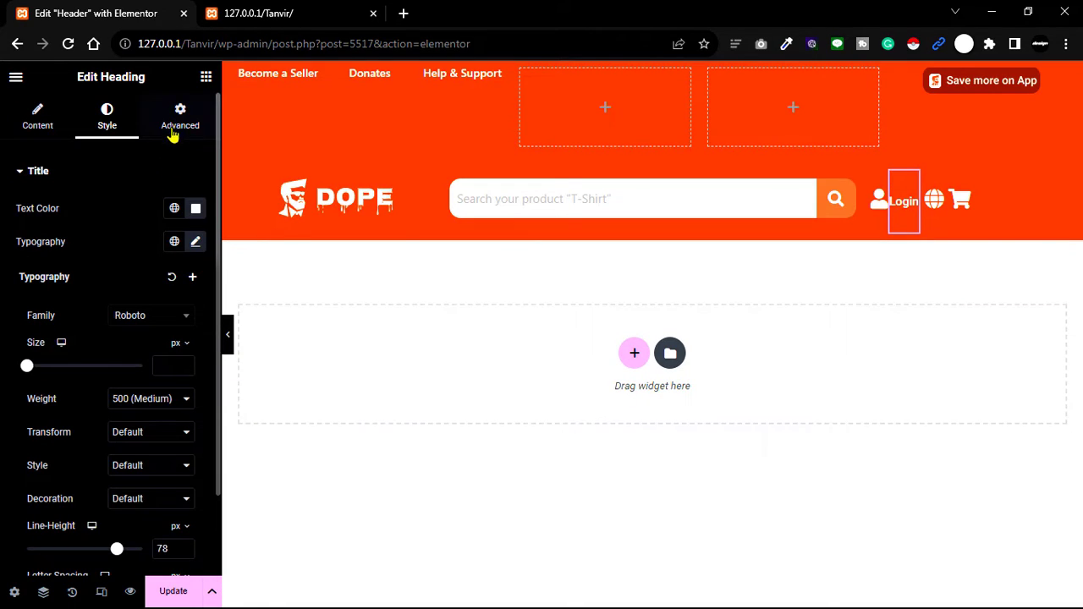
- Set the Login heading's left margin to 10 to match the right
left_click(173, 131)
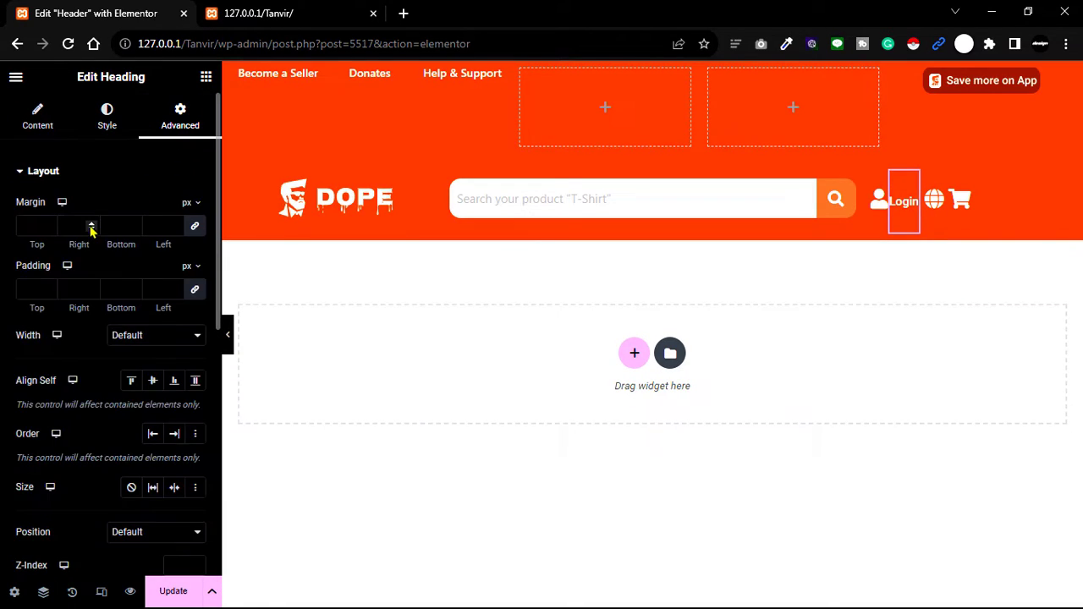
double_click(157, 226)
left_click_drag(158, 248, 170, 264)
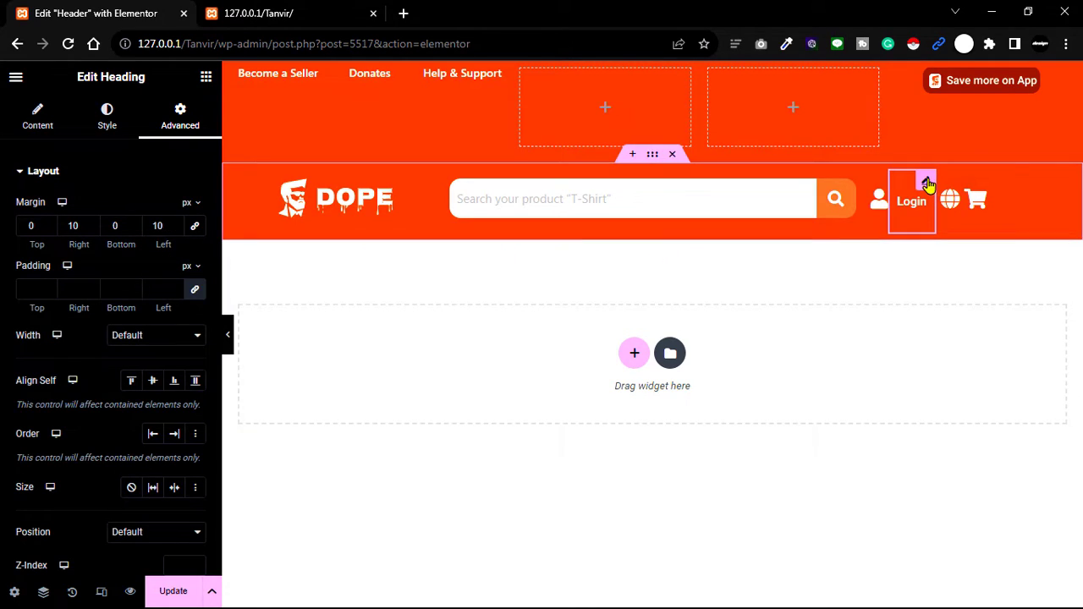
- Duplicate the Login heading twice, retitling the copies '|' and 'Sign Up'
right_click(928, 185)
left_click(956, 220)
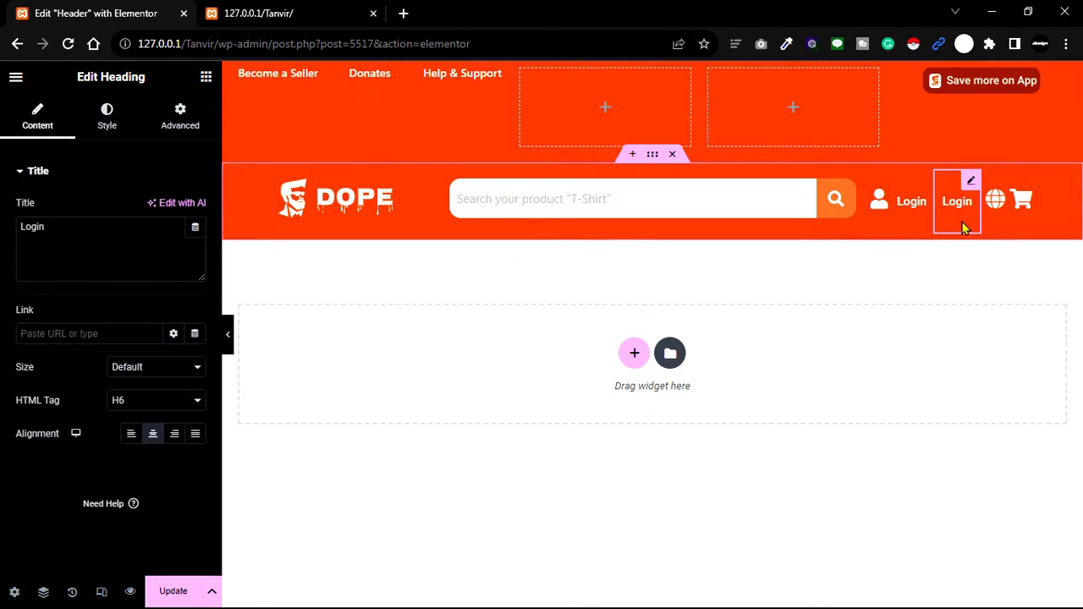
left_click(64, 227)
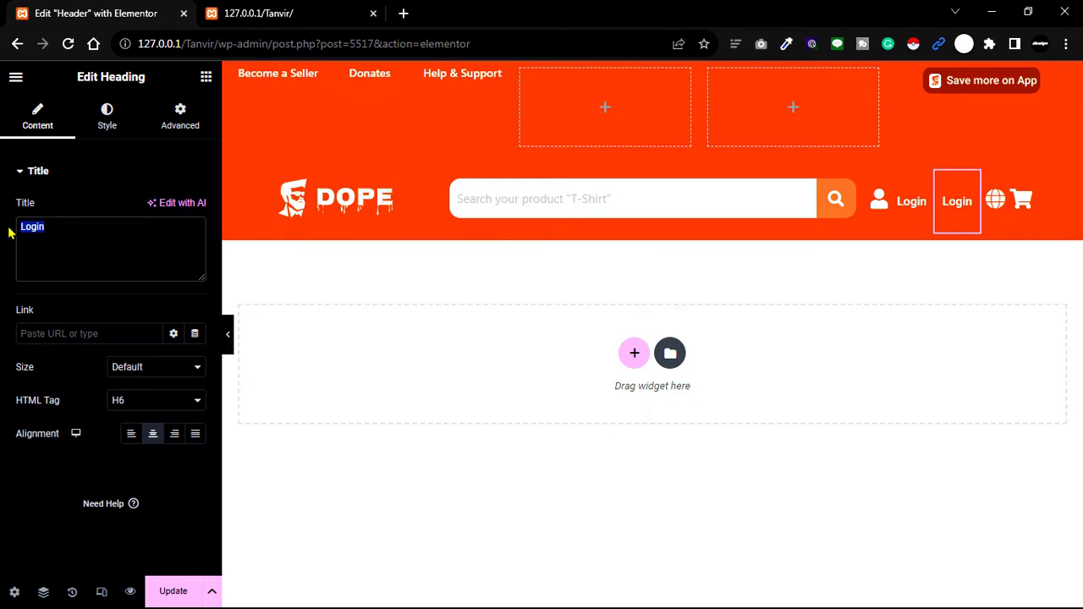
type("|")
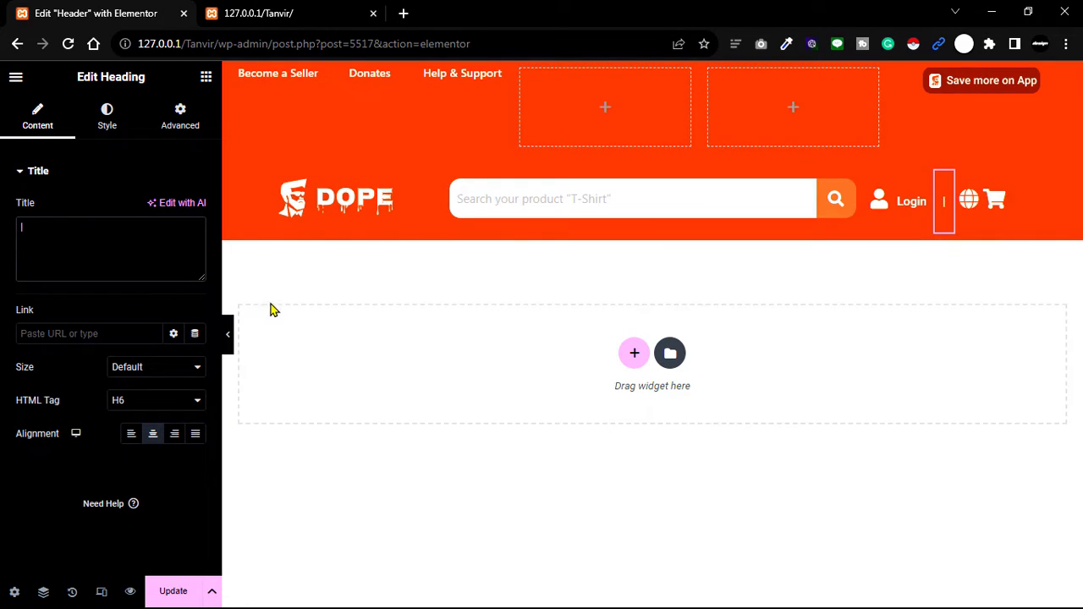
right_click(943, 195)
left_click(969, 222)
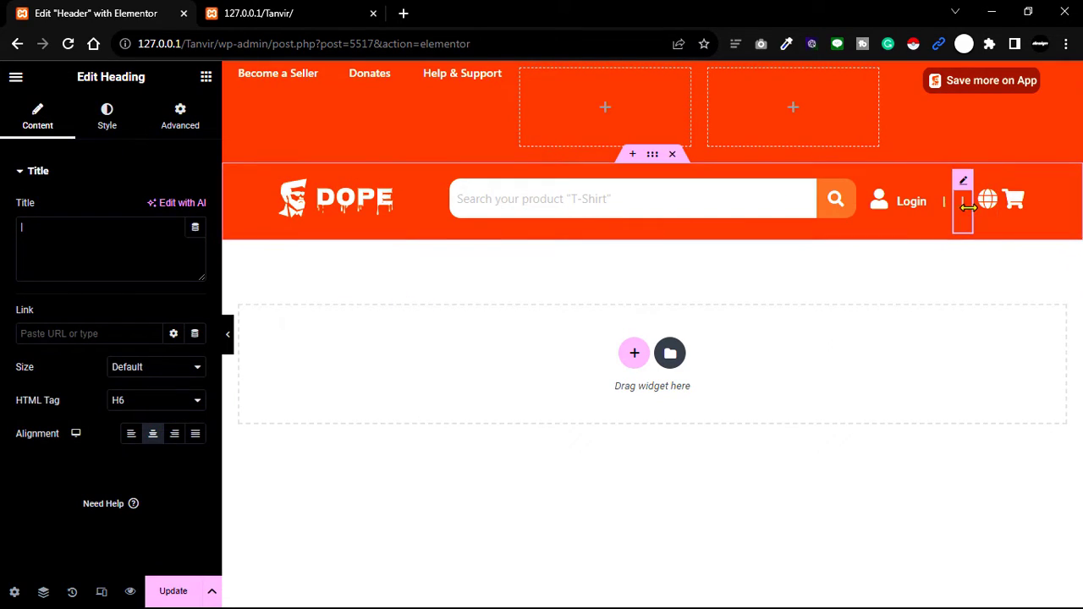
left_click(56, 222)
key("BackSpace")
type("Sign Up")
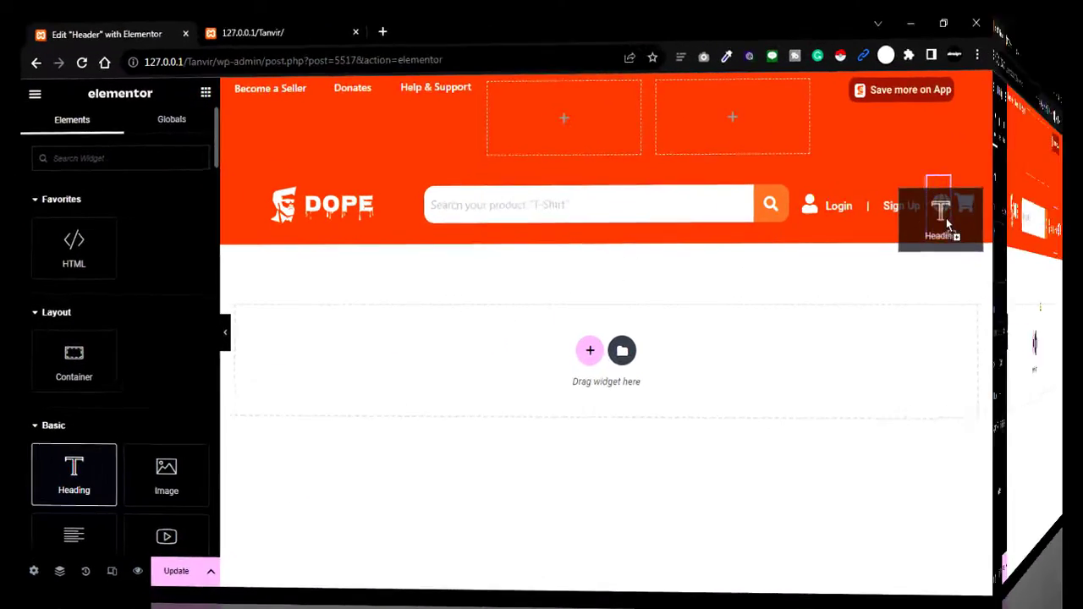
- Add a centred H6 heading reading 'EN' beside the globe
left_click_drag(951, 226, 1033, 219)
left_click(129, 401)
left_click(135, 476)
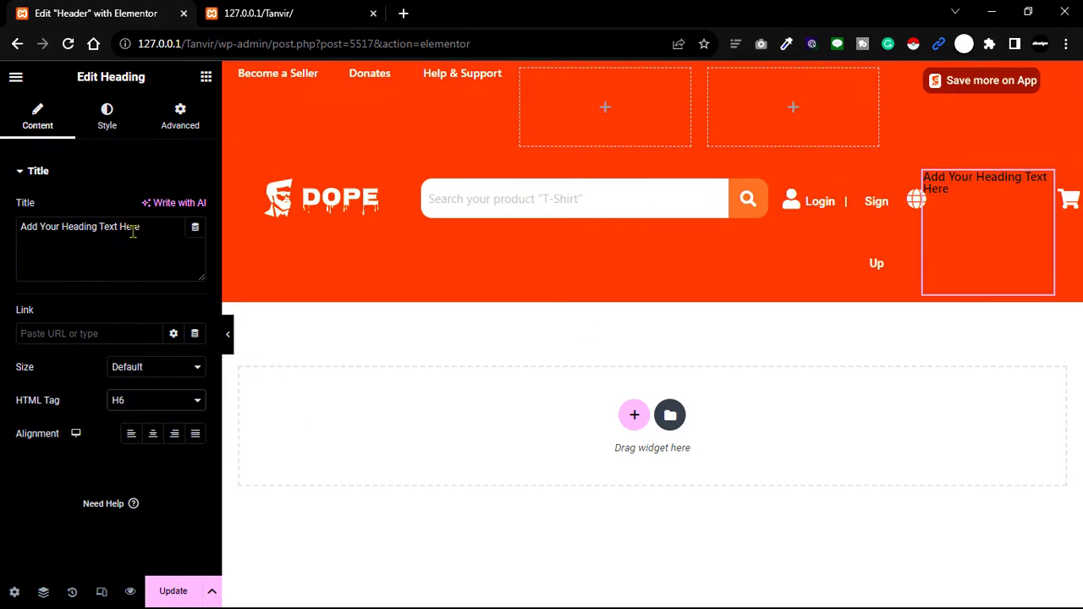
triple_click(133, 232)
type("EN")
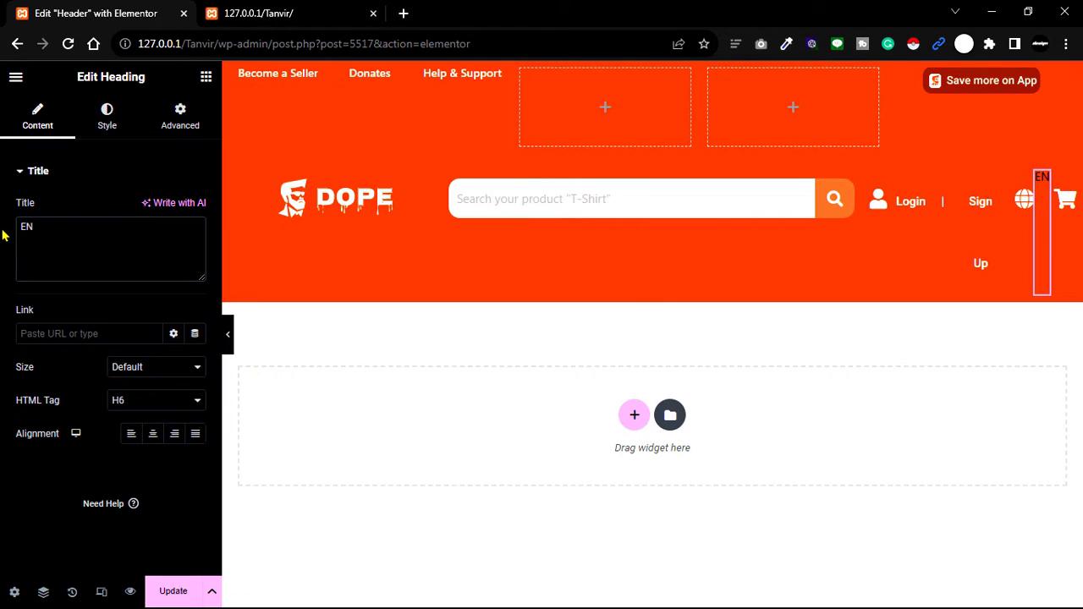
left_click(153, 433)
- Make the EN text white with a font size of 14
left_click(107, 118)
left_click(196, 209)
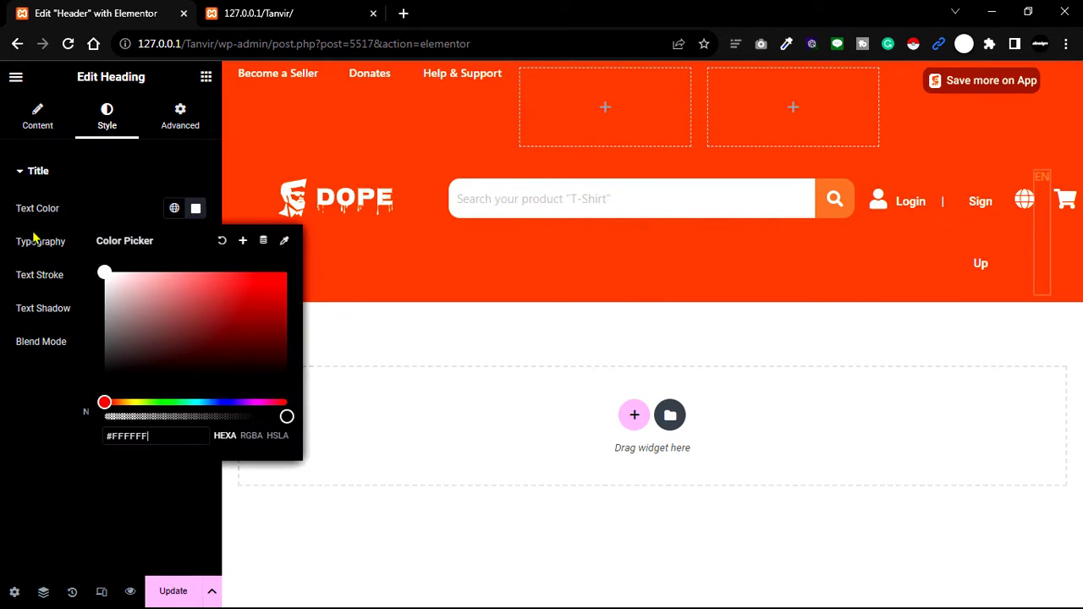
left_click(103, 271)
left_click(196, 208)
left_click(195, 241)
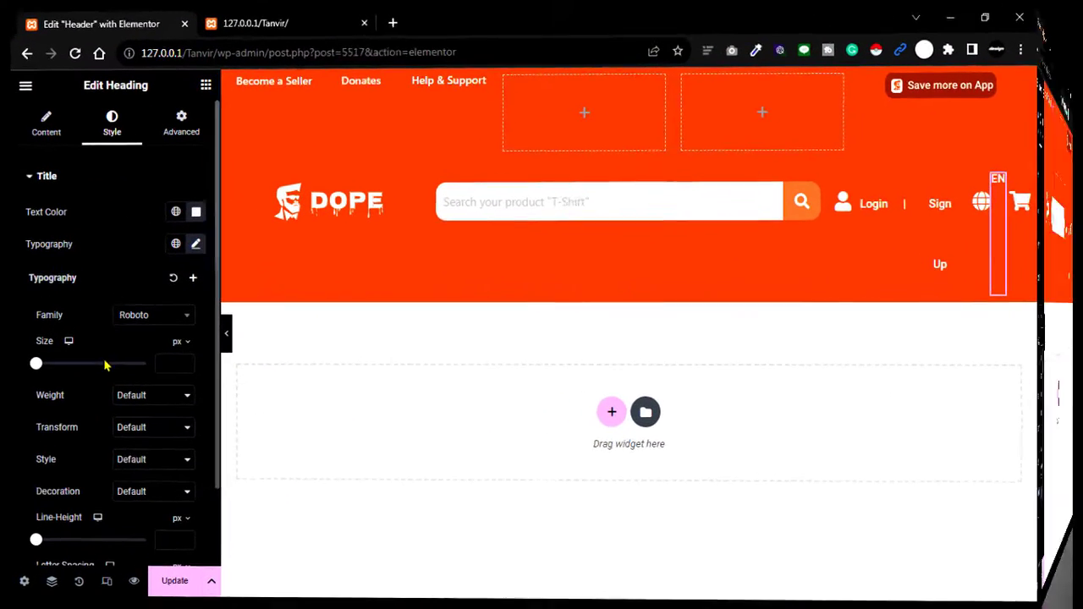
left_click(169, 366)
type("14")
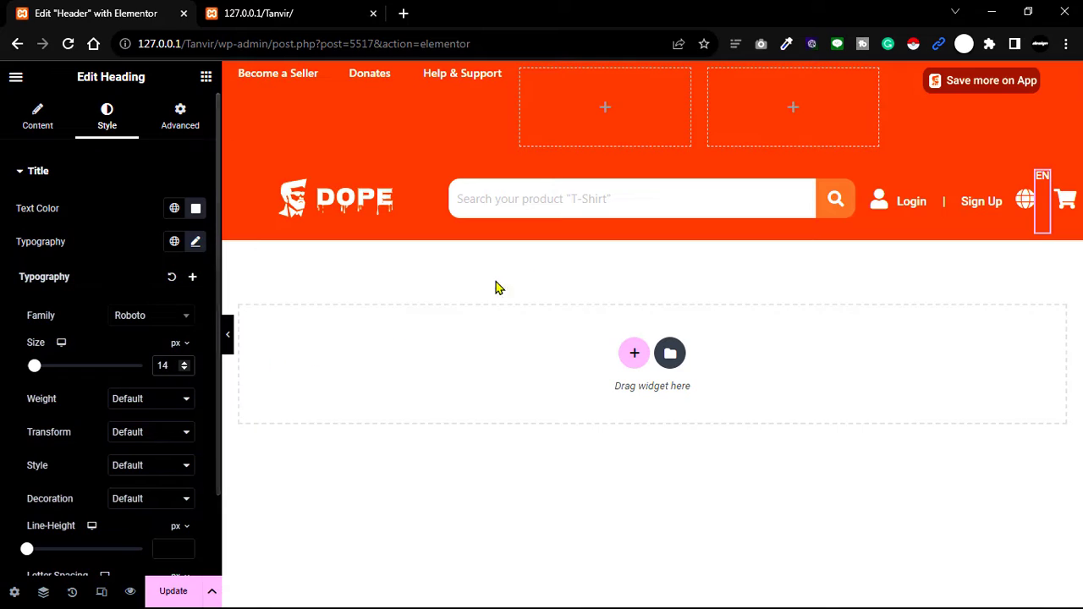
left_click(925, 180)
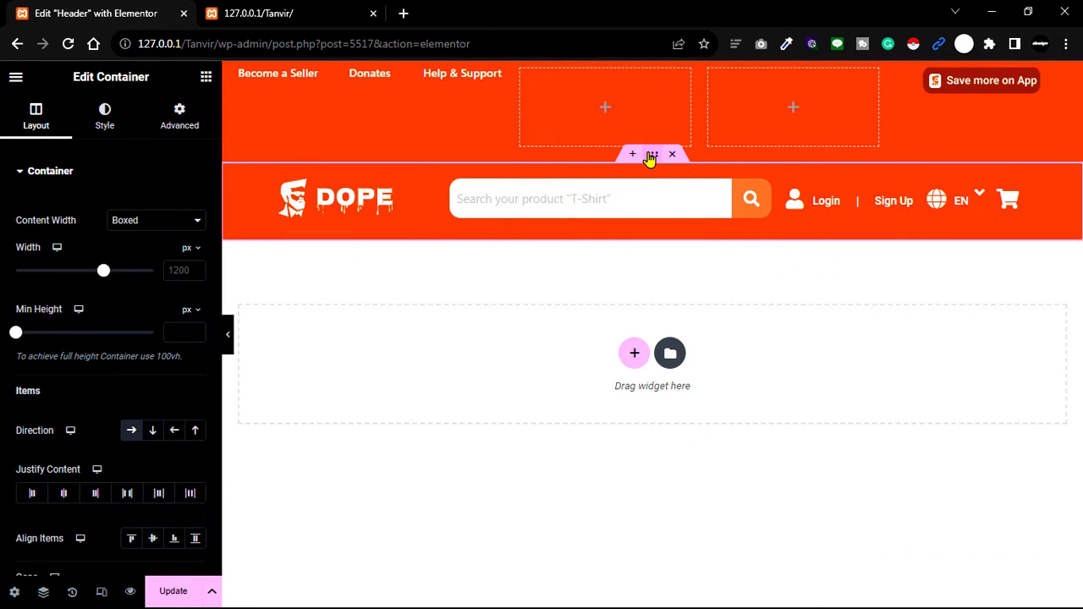
- Unlink the container margins, zero its padding, and tune the top margin to -21 px
left_click(174, 116)
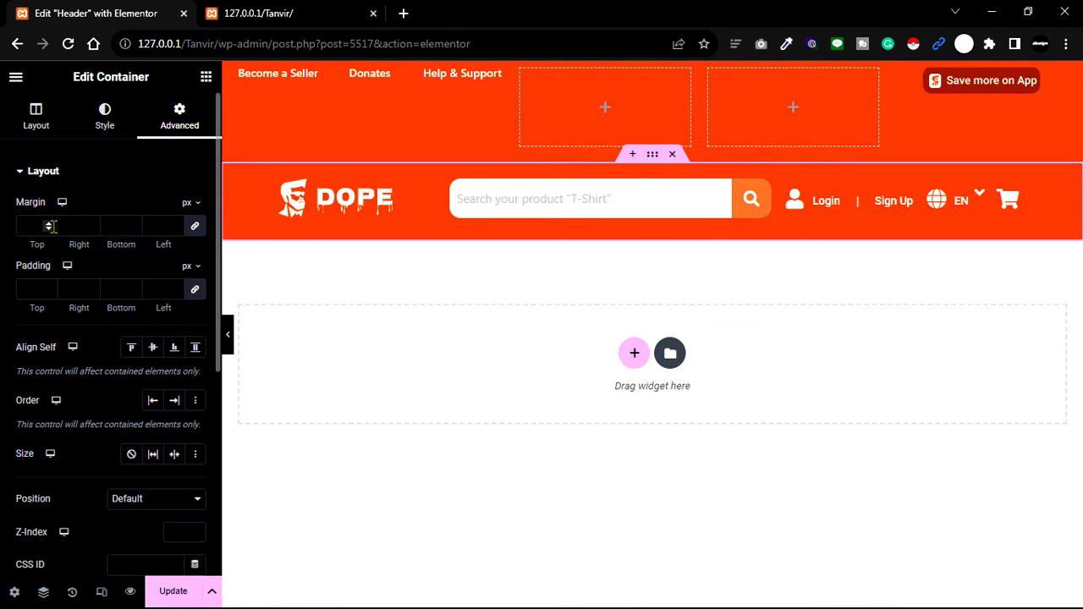
left_click(195, 227)
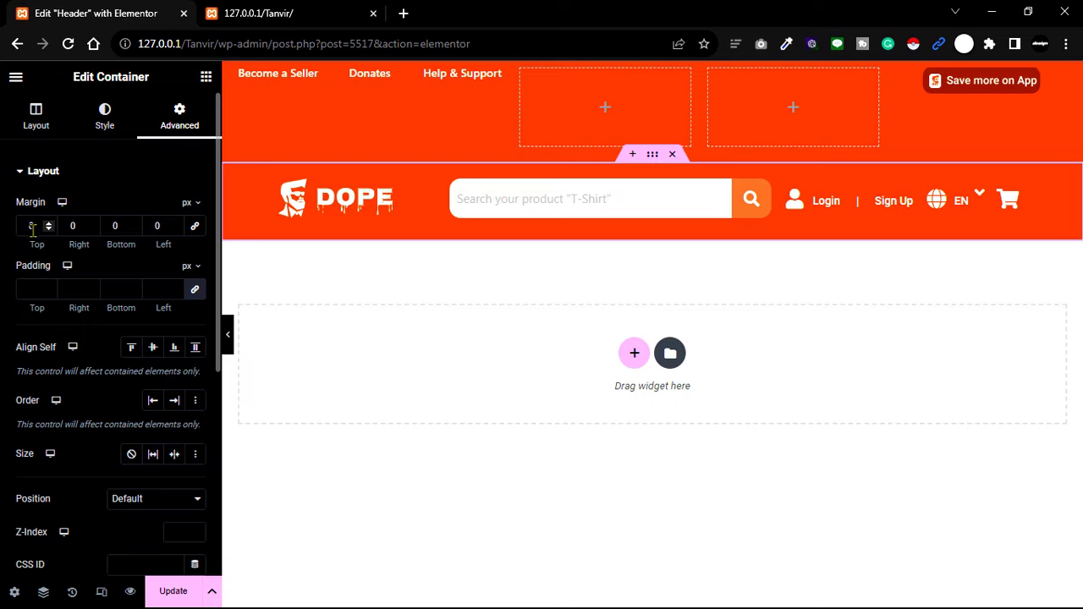
key("Down")
key("Down")
key("Down")
key("Down")
key("Down")
key("Down")
key("Down")
key("Down")
key("Down")
key("Down")
key("Down")
key("Down")
key("Down")
key("Down")
key("Down")
key("Down")
key("Down")
key("Down")
key("Down")
key("Down")
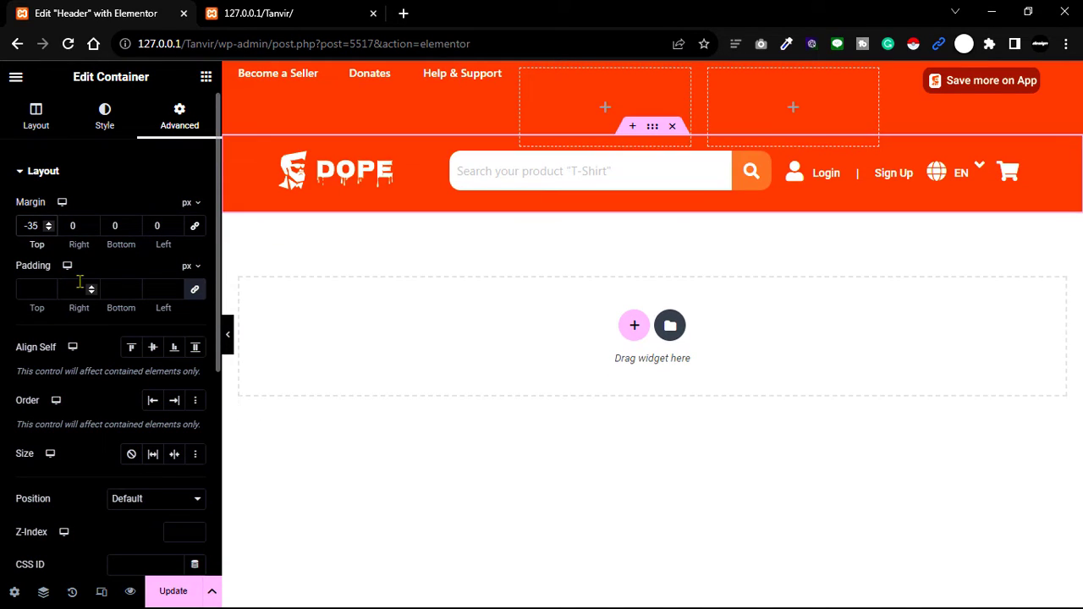
key("Down")
key("Down")
key("Down")
key("Down")
key("Down")
key("Down")
key("Down")
key("Down")
key("Down")
key("Down")
key("Down")
key("Down")
key("Down")
key("Down")
key("Down")
key("Down")
key("Down")
key("Down")
key("Down")
key("Down")
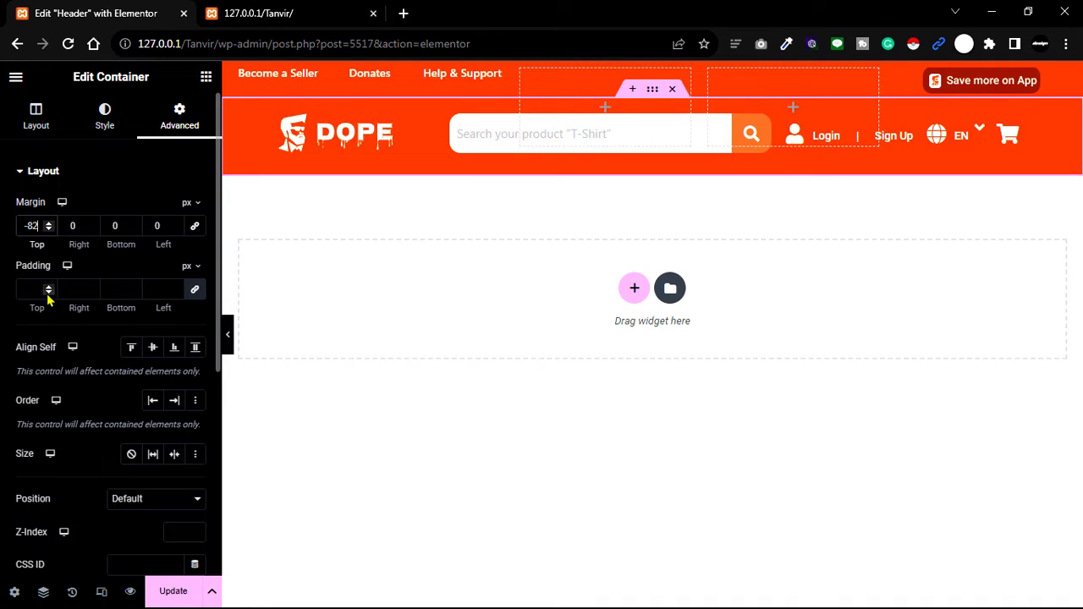
left_click(41, 290)
key("Down")
key("Down")
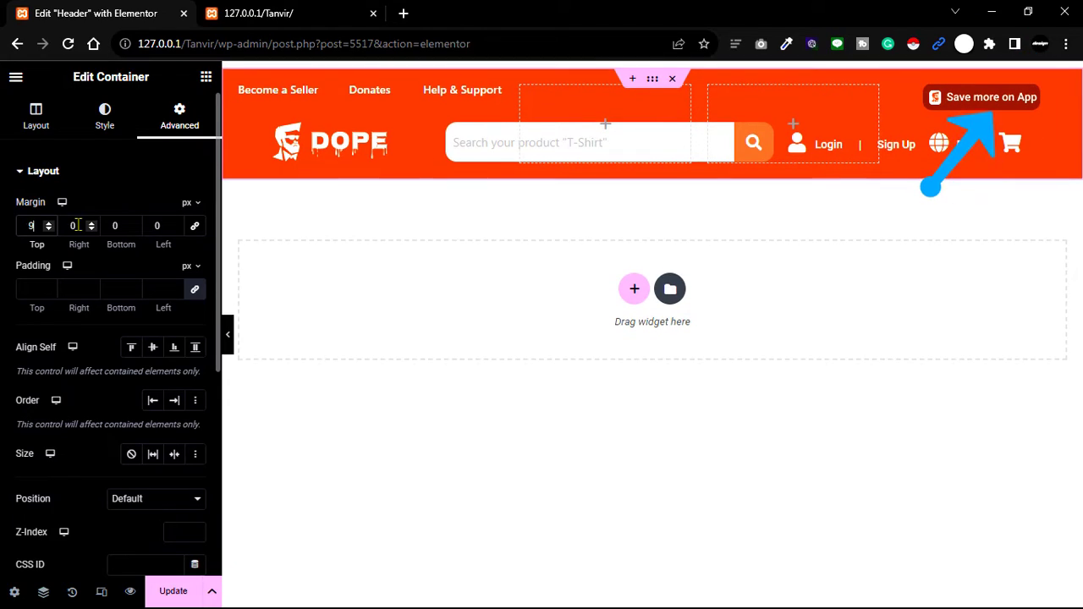
key("Up")
key("Up")
key("Up")
key("Up")
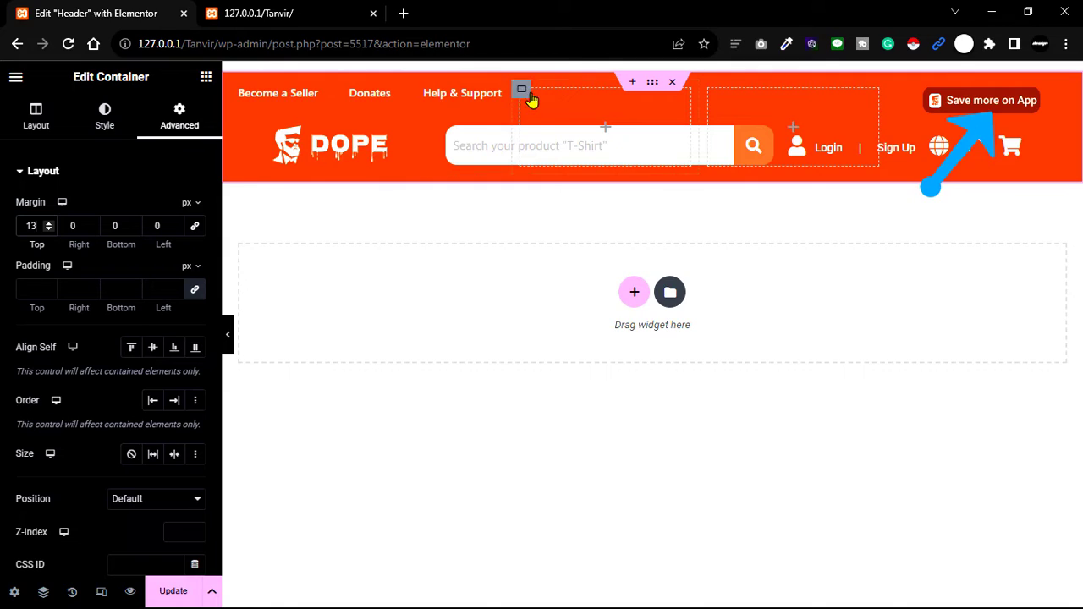
key("Down")
key("Down")
key("Down")
key("Down")
key("Down")
key("Down")
key("Down")
key("Down")
key("Down")
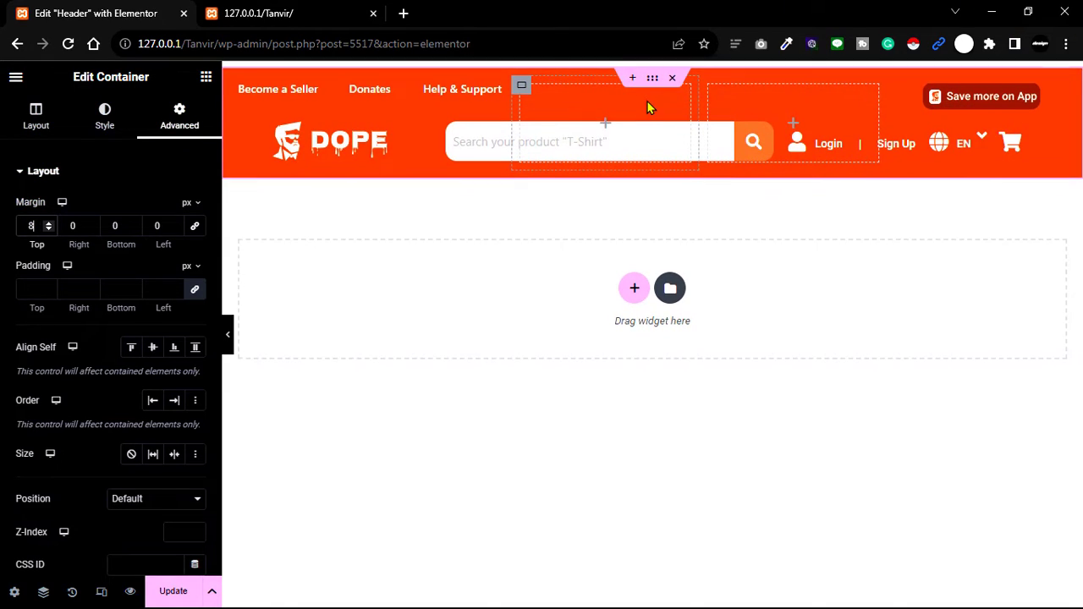
key("Down")
key("Down")
key("Down")
key("Down")
key("Down")
key("Down")
key("Down")
key("Down")
key("Down")
key("Down")
key("Down")
key("Down")
key("Down")
key("Down")
key("Down")
key("Down")
key("Down")
key("Down")
key("Down")
key("Down")
key("ctrl+i")
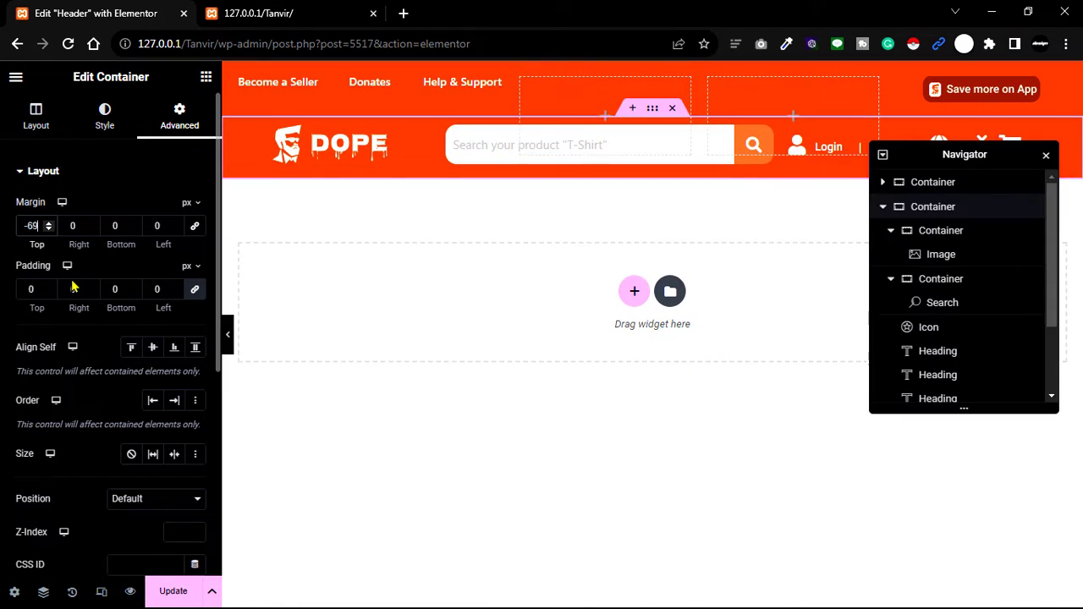
key("Up")
key("Up")
key("Up")
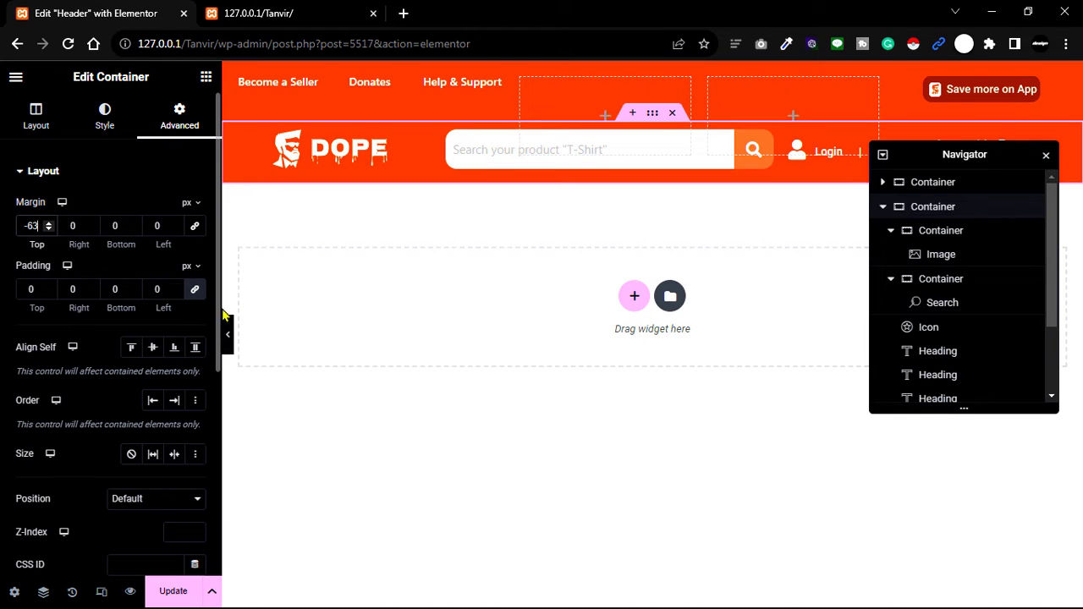
- Preview the header at full width and save it with Update
left_click(232, 347)
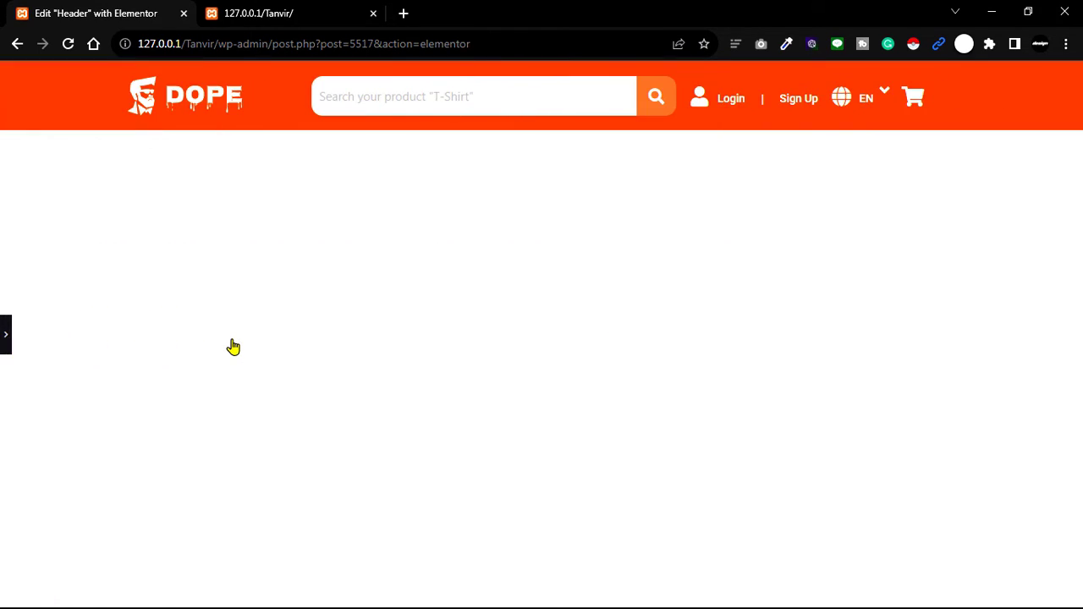
left_click(8, 334)
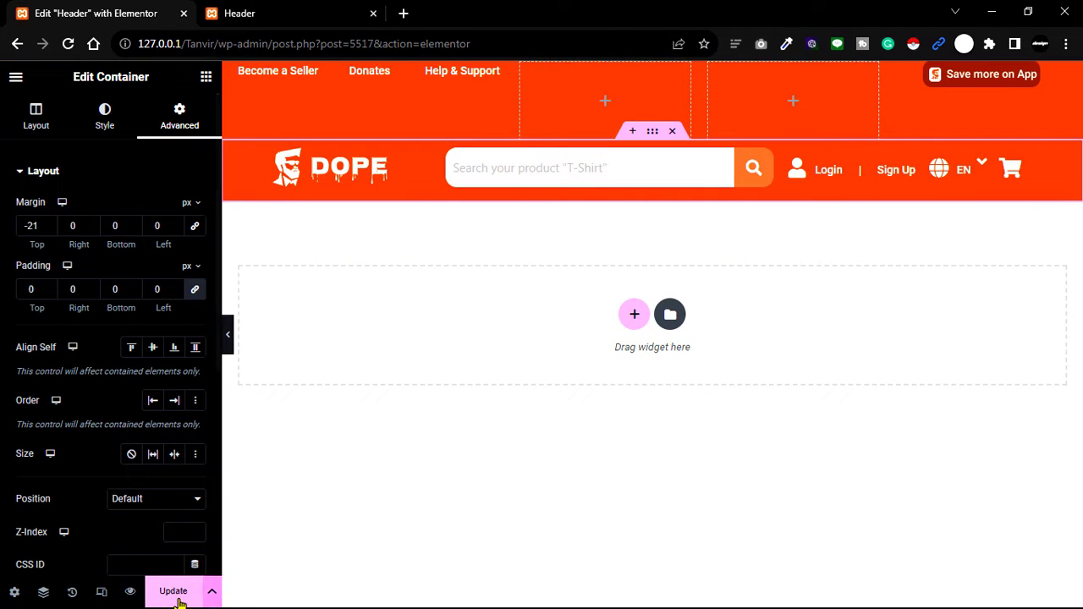
left_click(176, 594)
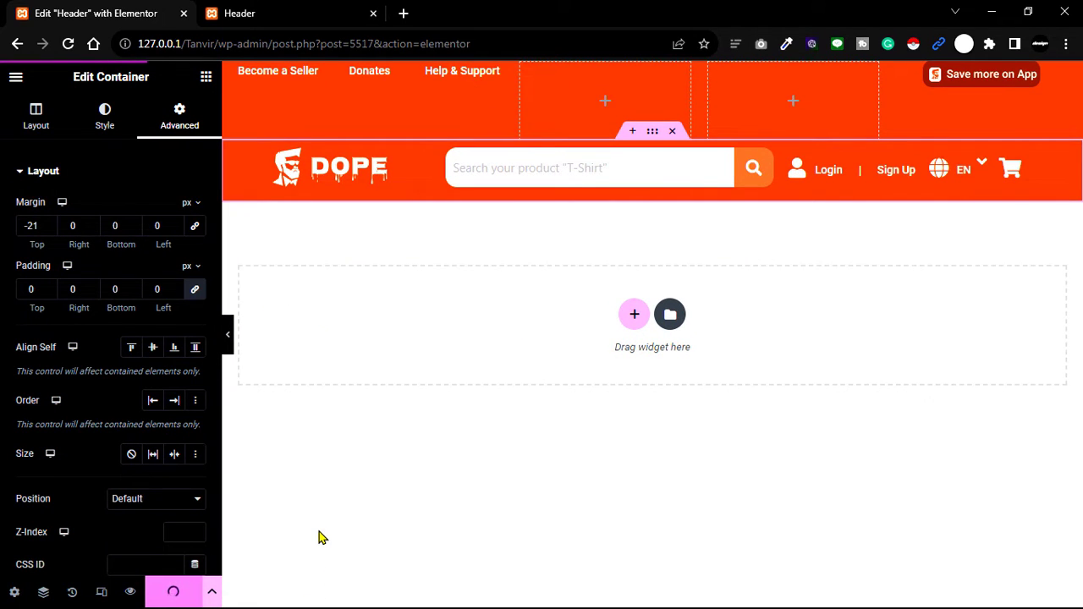
- Switch the preview to tablet and set the logo column width to 140
left_click(102, 592)
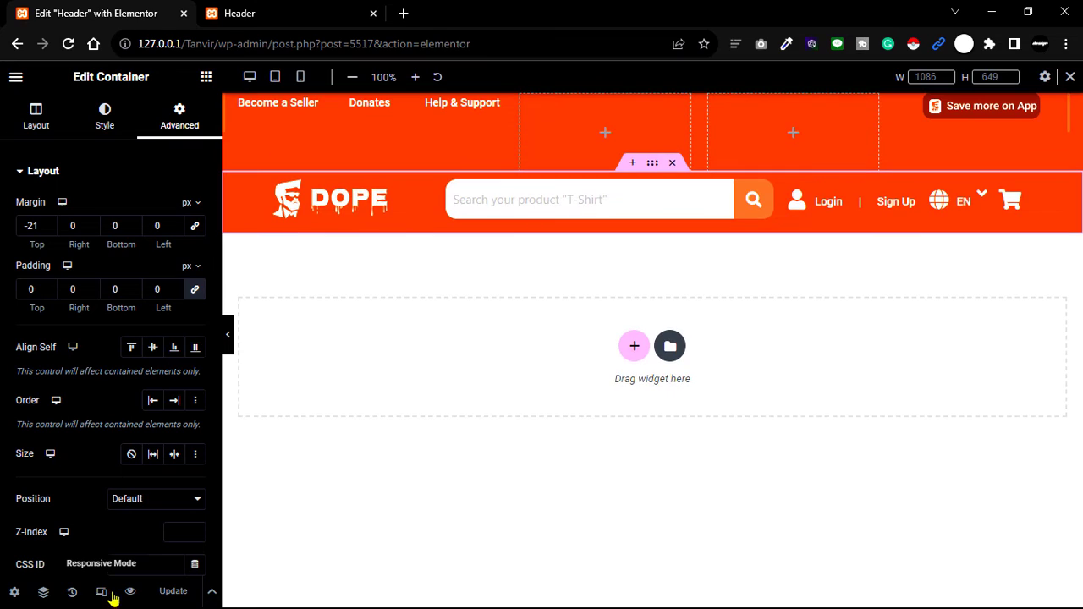
left_click(274, 78)
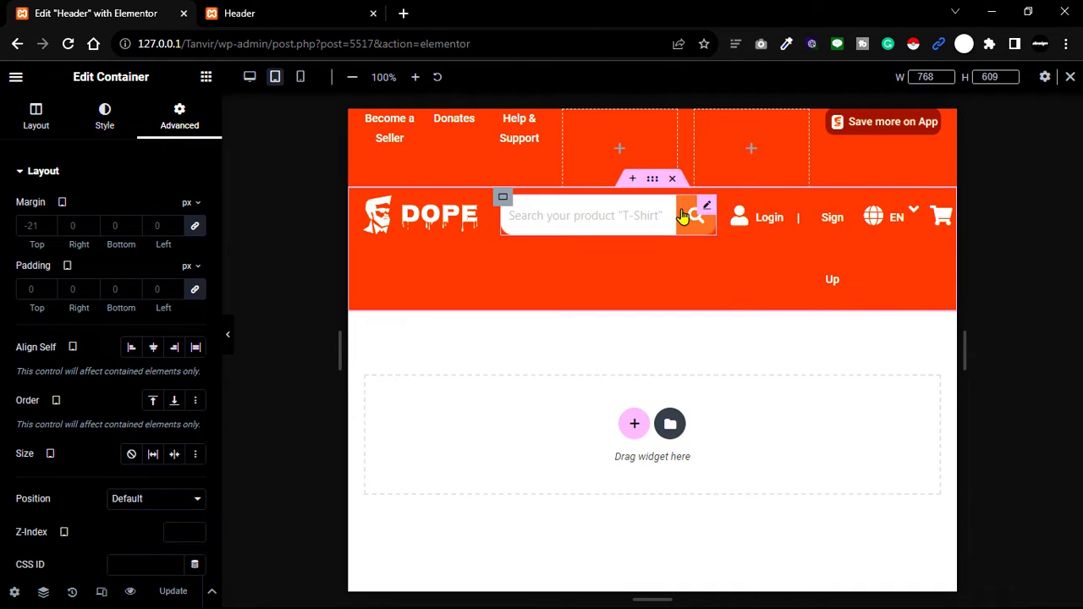
left_click(505, 201)
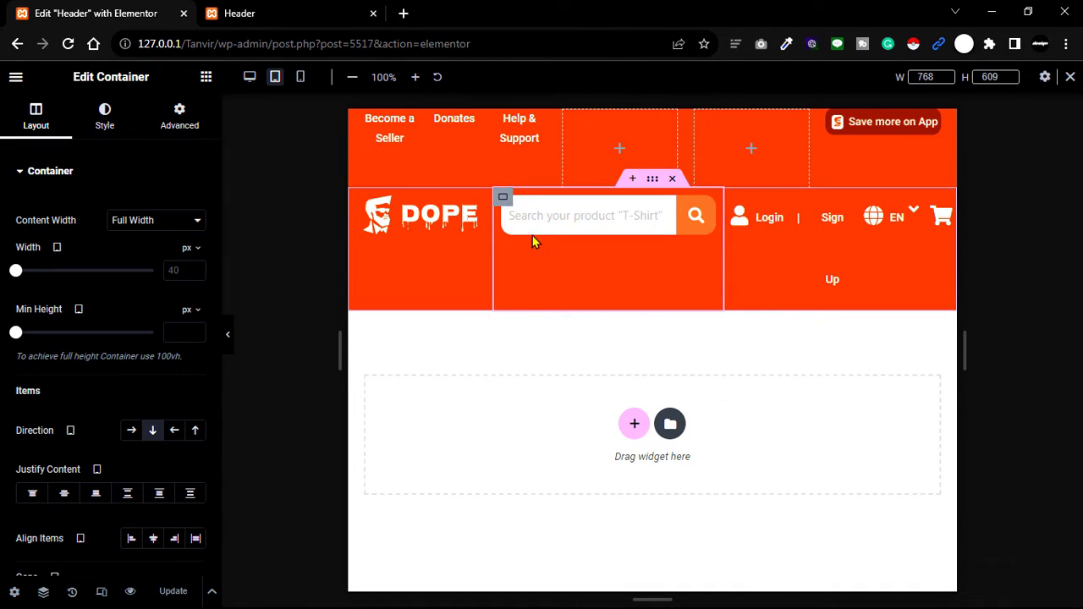
left_click(360, 199)
left_click(175, 271)
type("1")
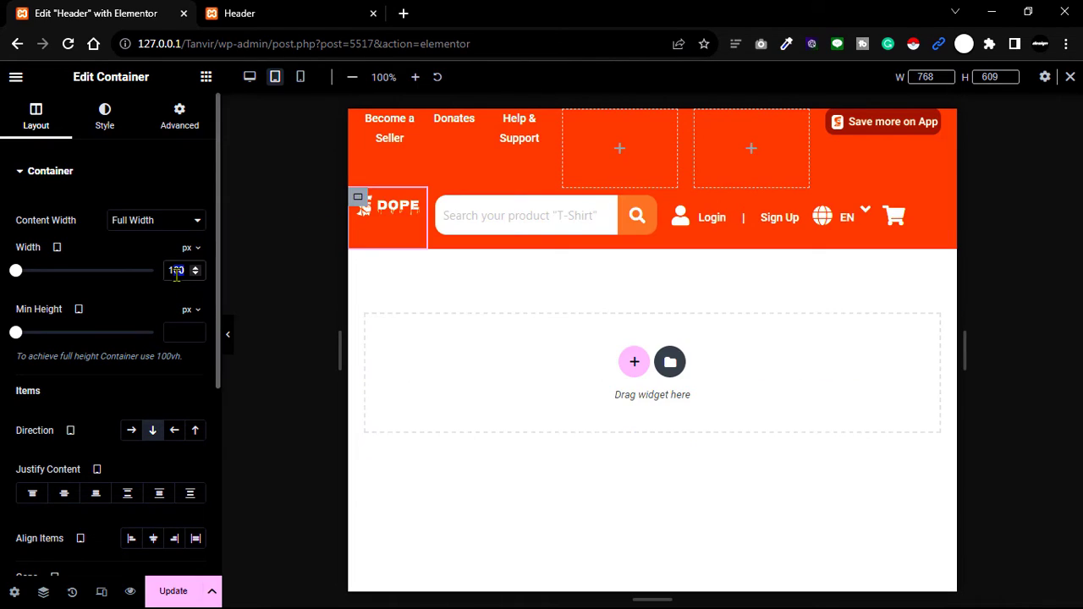
type("40")
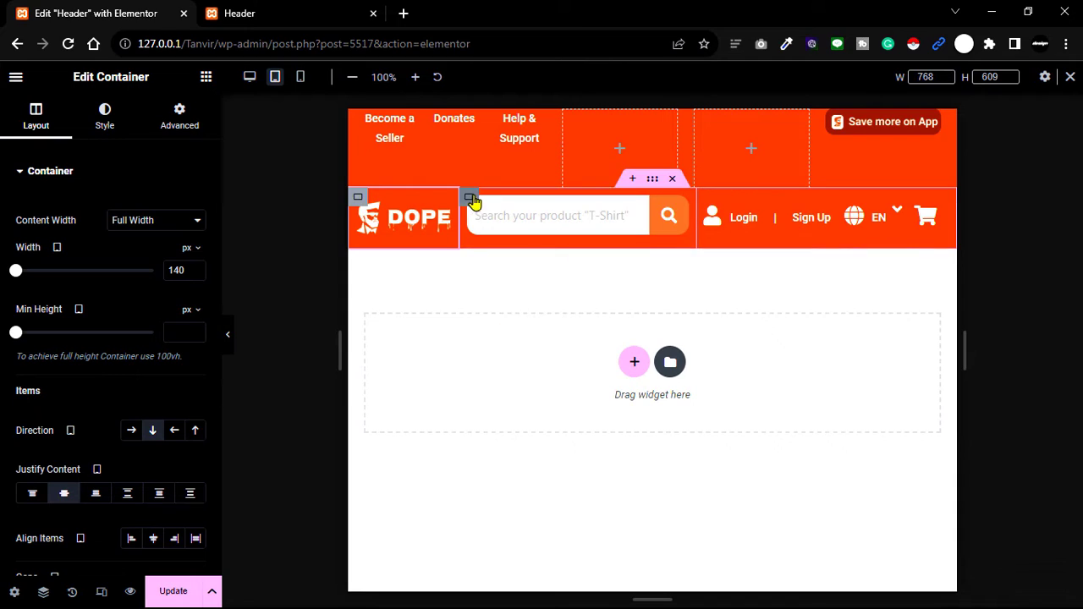
- Review the top bar's user icon, Login, separator and Sign Up settings at tablet width
left_click(470, 200)
left_click(712, 216)
scroll(79, 455, "down", 3)
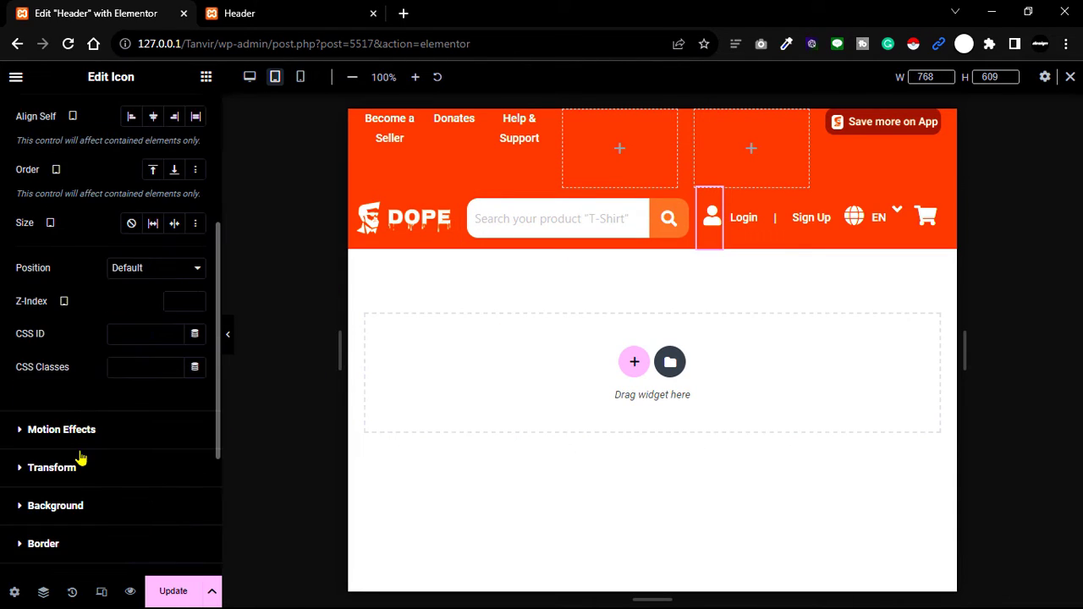
scroll(82, 423, "up", 3)
left_click(42, 119)
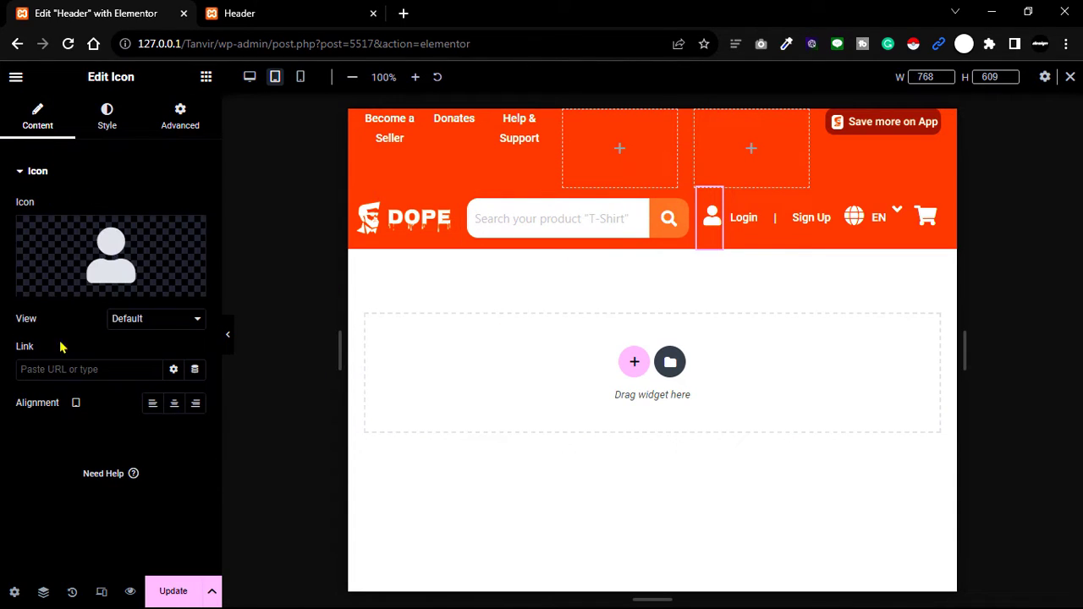
left_click(753, 216)
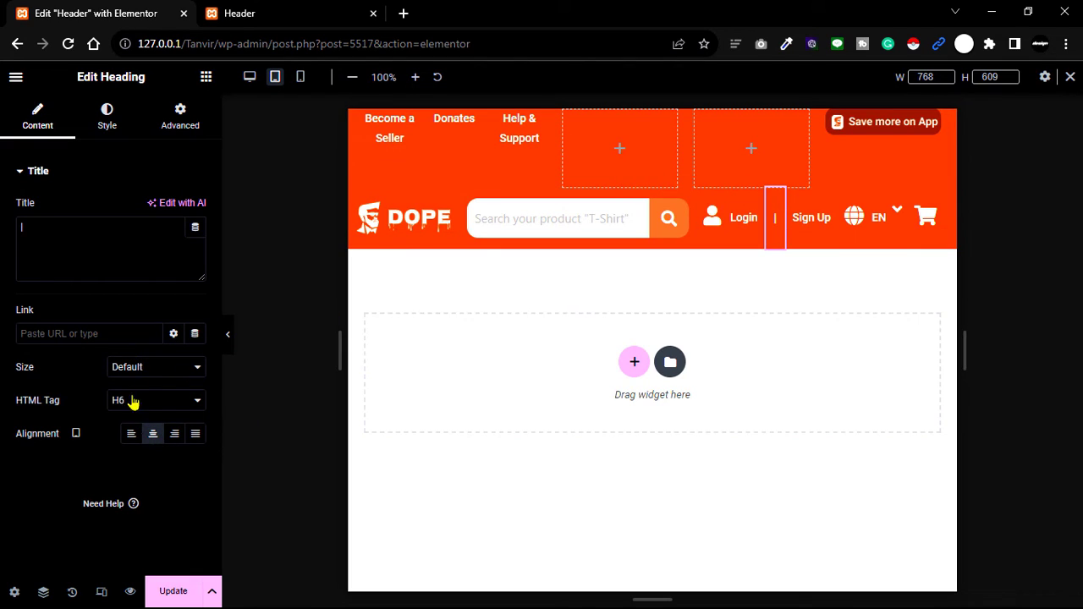
left_click(811, 220)
left_click(852, 230)
- Check the Sign Up, cart, EN label and Become a Seller link styles in the top bar
left_click(823, 230)
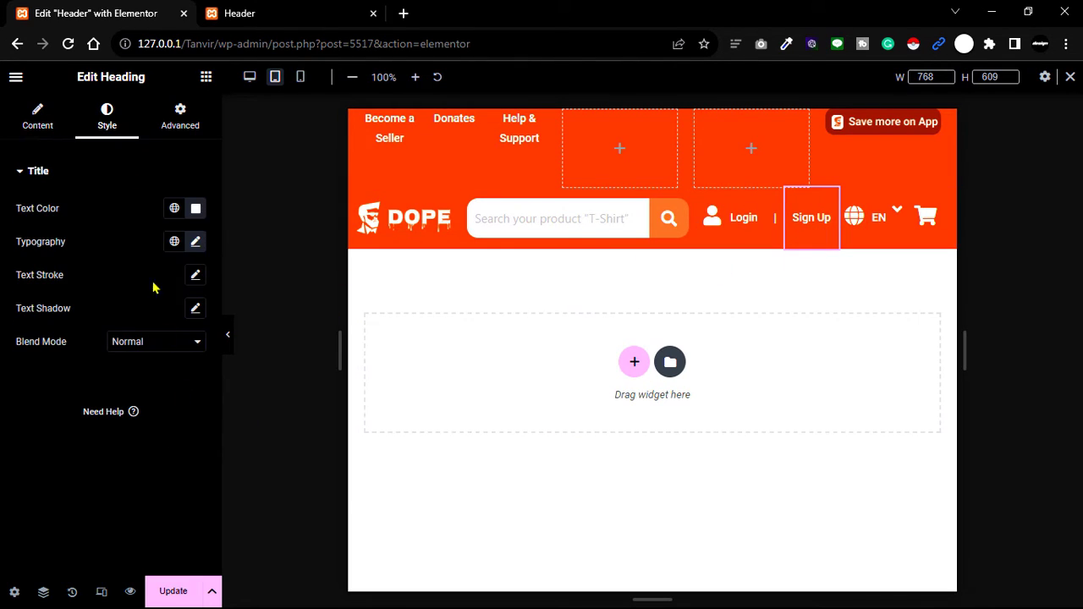
left_click(38, 119)
left_click(926, 217)
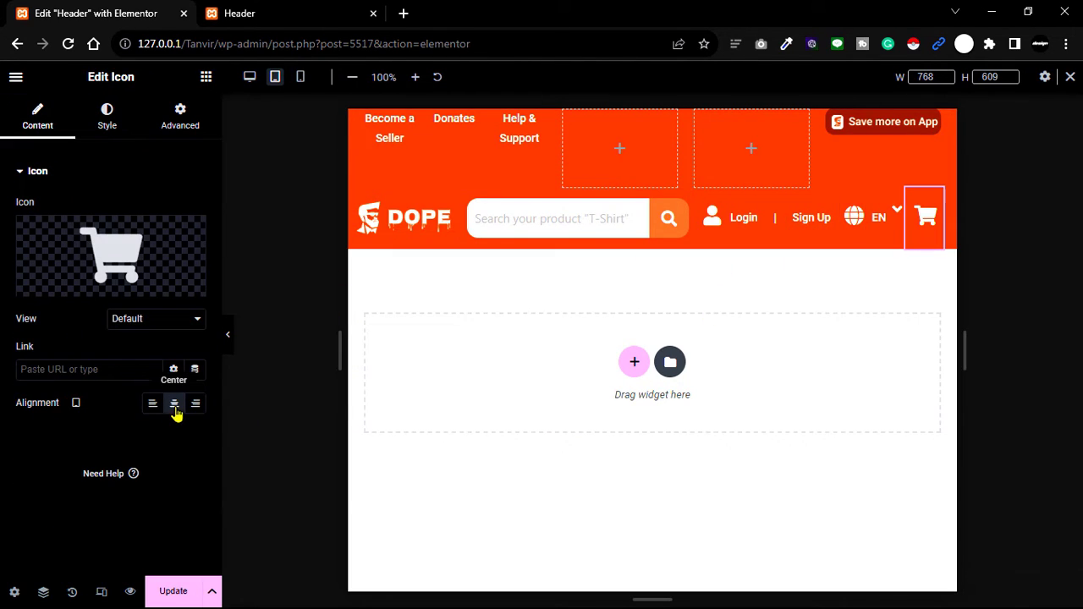
left_click(878, 220)
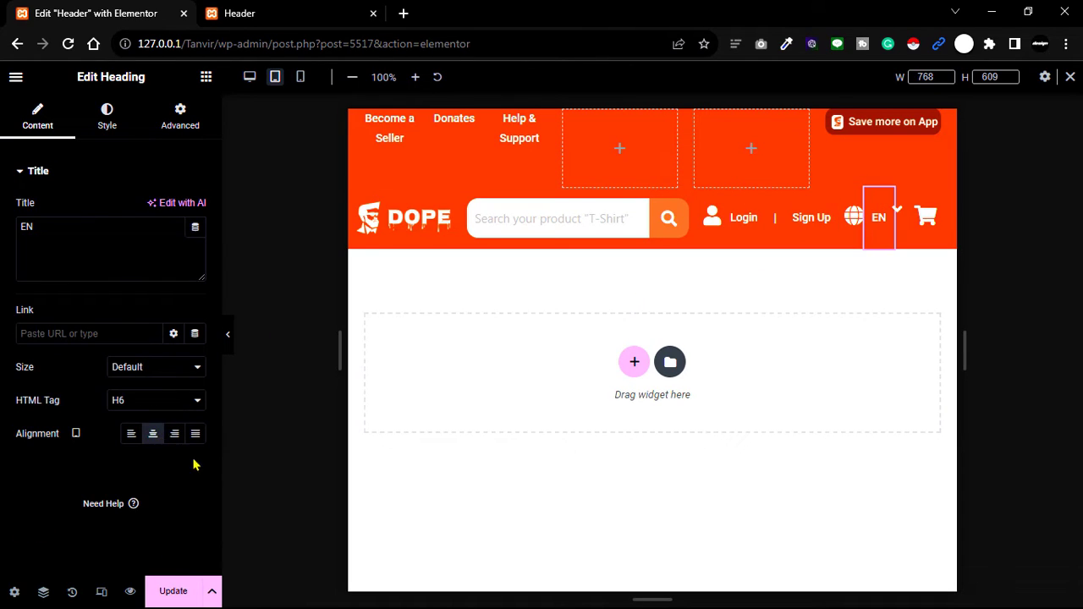
left_click(107, 117)
left_click(389, 128)
left_click_drag(390, 128, 614, 133)
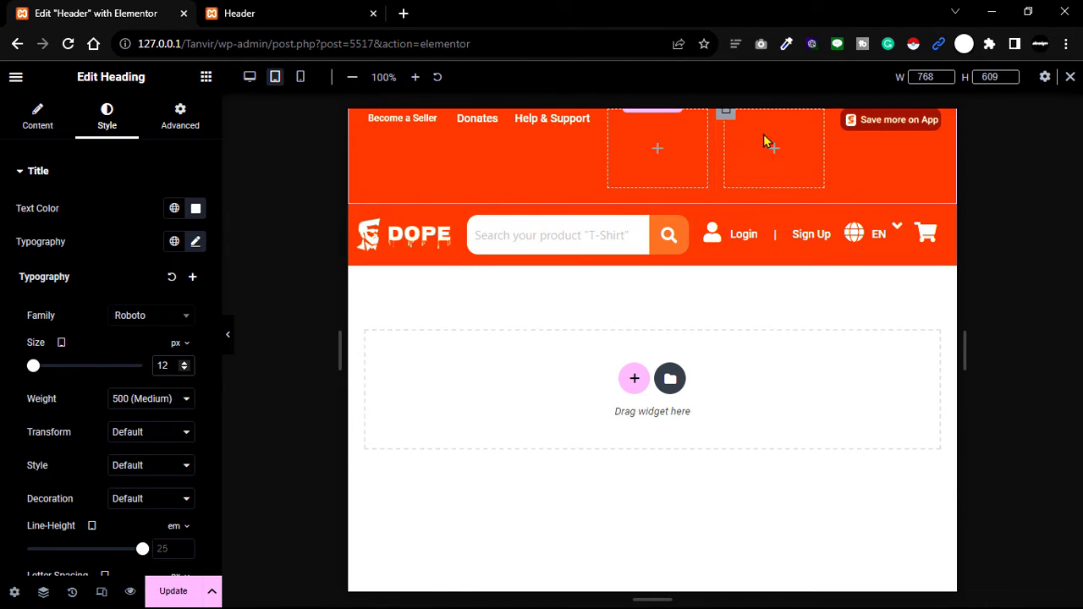
- Give the header's lower bar a -20 px top margin
left_click(729, 205)
key("Down")
key("Down")
key("Down")
key("Down")
key("Down")
key("Down")
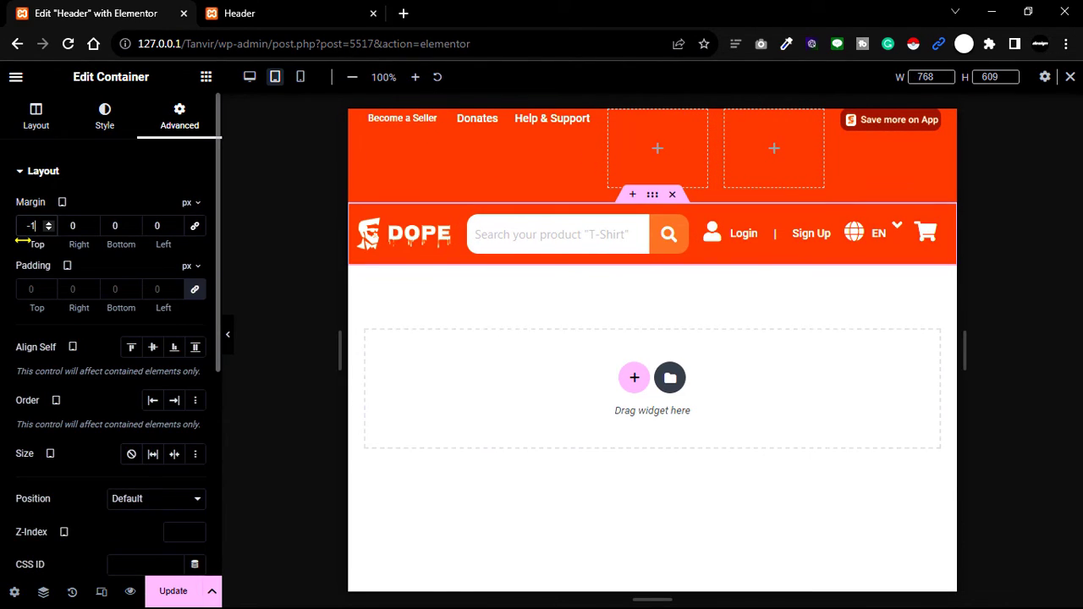
key("Down")
key("Down")
key("Down")
key("Down")
key("Down")
key("Down")
key("Down")
key("Down")
key("Down")
key("Down")
key("Down")
key("Down")
key("Down")
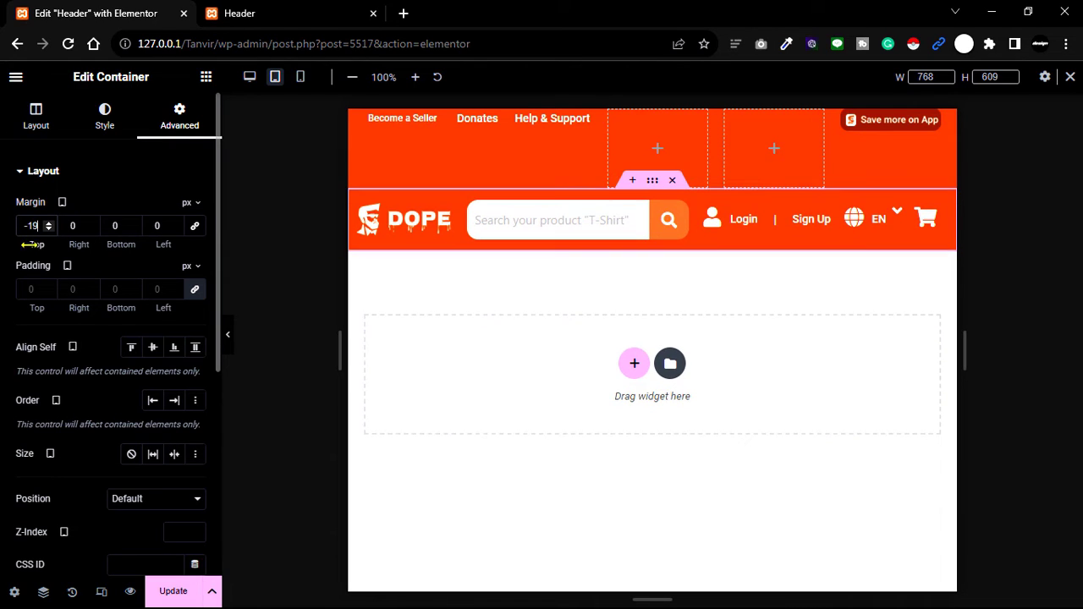
key("Down")
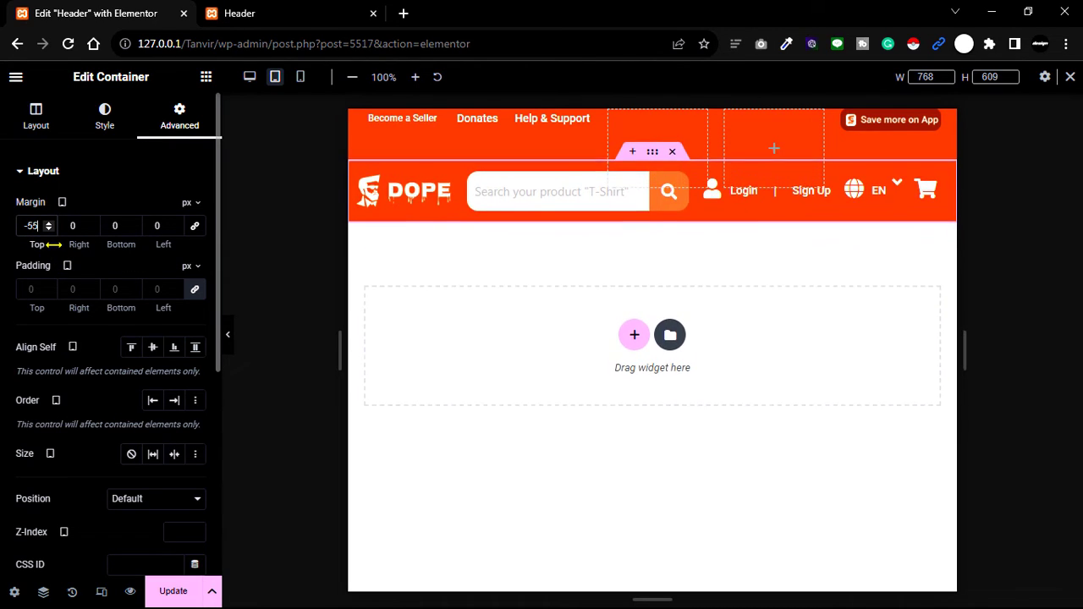
- Preview the tablet header without the editor panel, then switch to mobile portrait
left_click(227, 339)
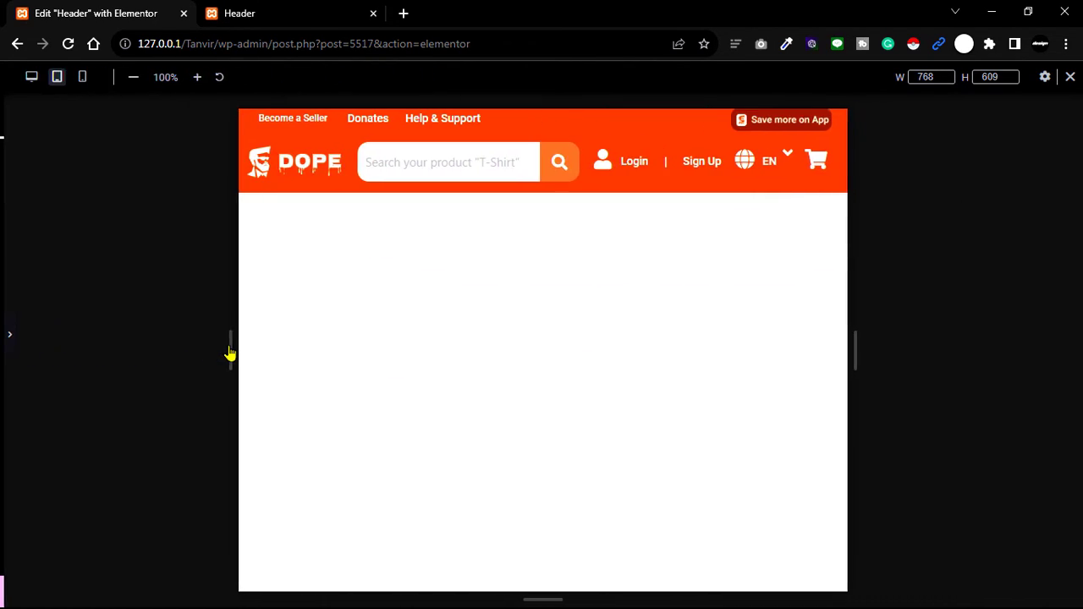
left_click(4, 336)
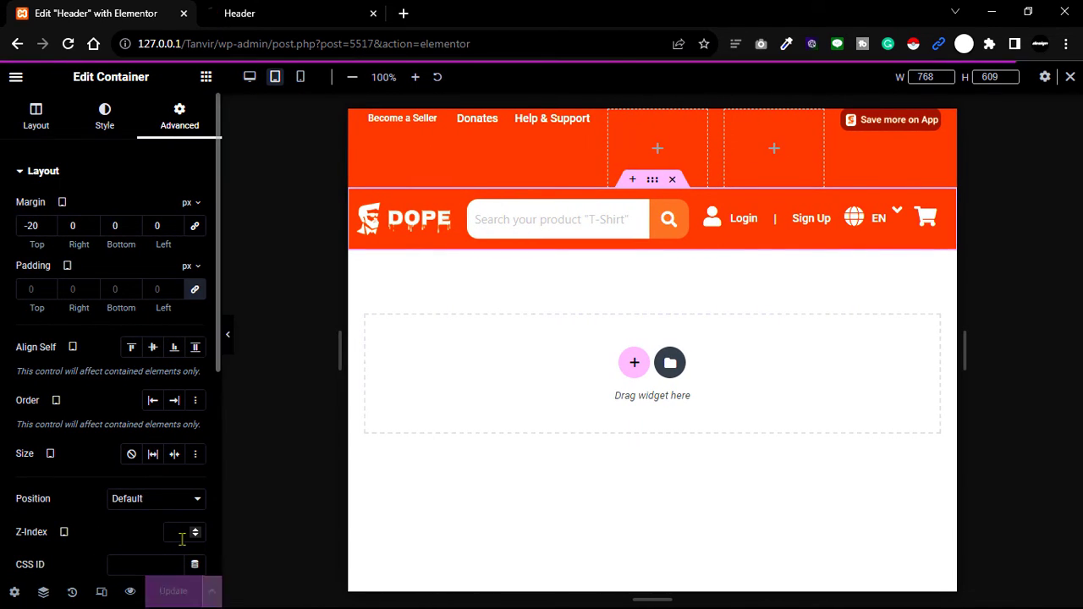
left_click(300, 77)
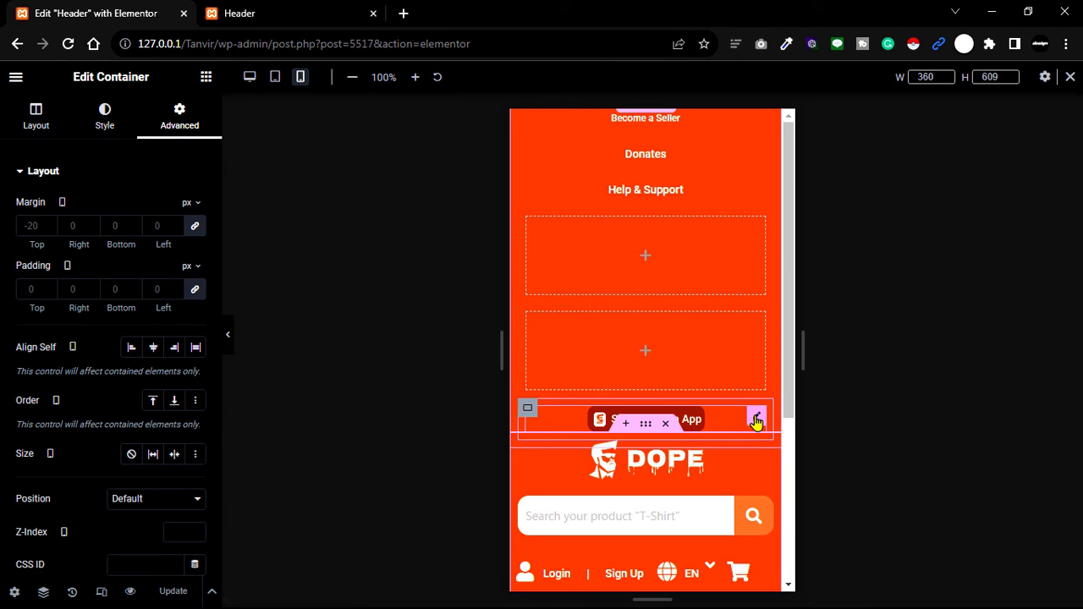
- Turn on Hide On Mobile Portrait for the Save more on App badge, then return to Desktop preview
left_click(757, 421)
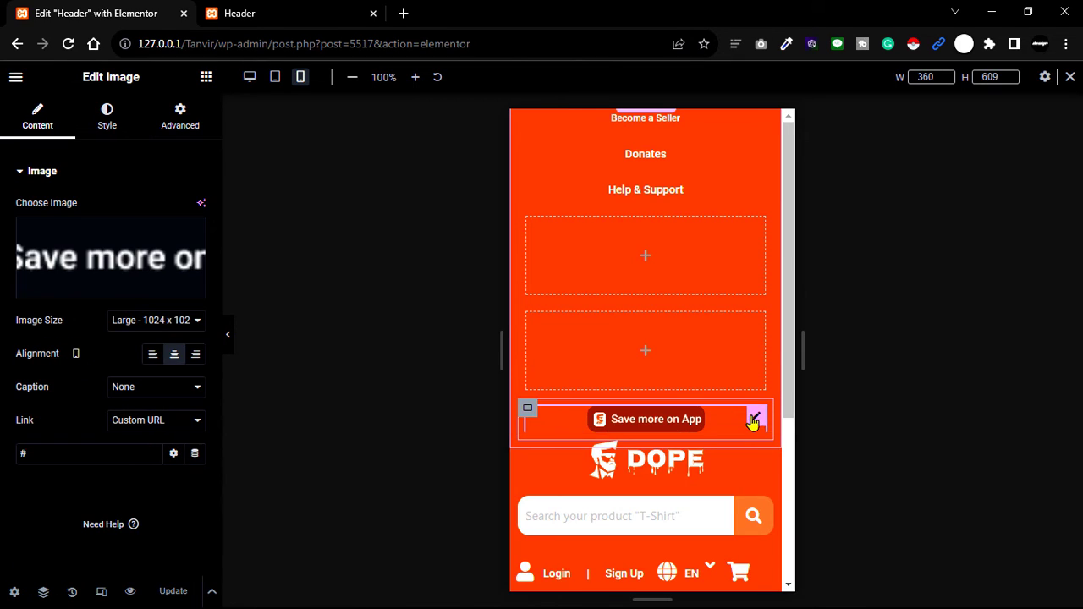
left_click(178, 125)
scroll(119, 370, "down", 3)
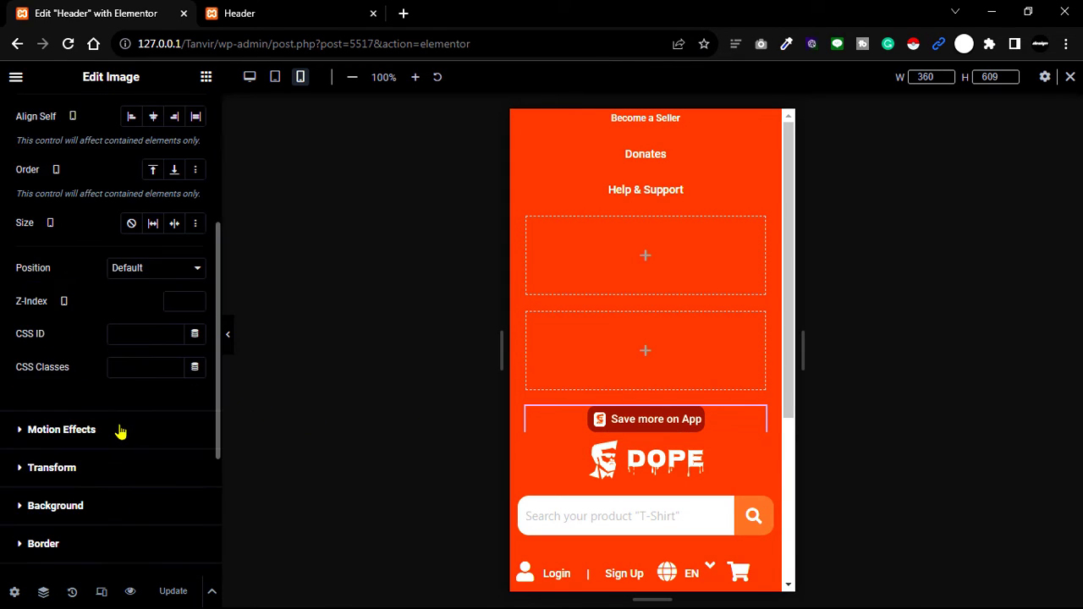
scroll(114, 375, "down", 3)
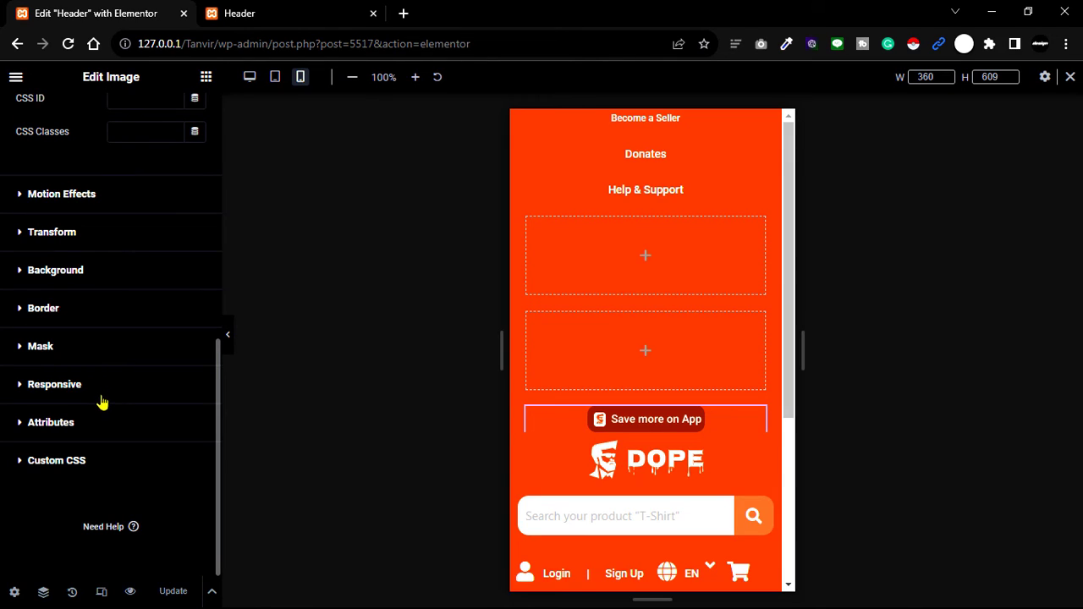
left_click(54, 385)
scroll(112, 402, "down", 2)
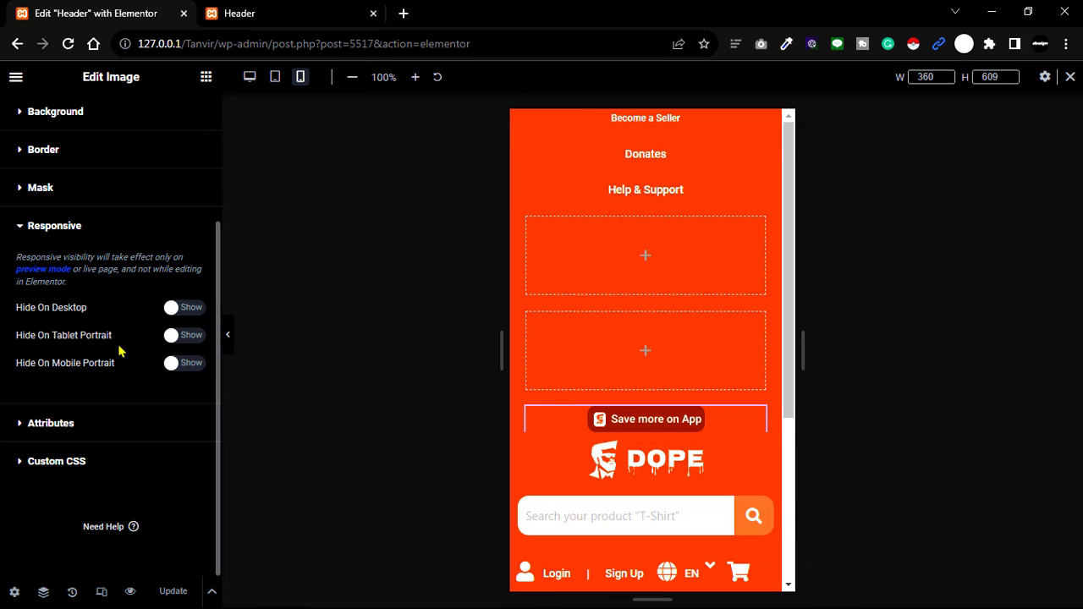
left_click(185, 363)
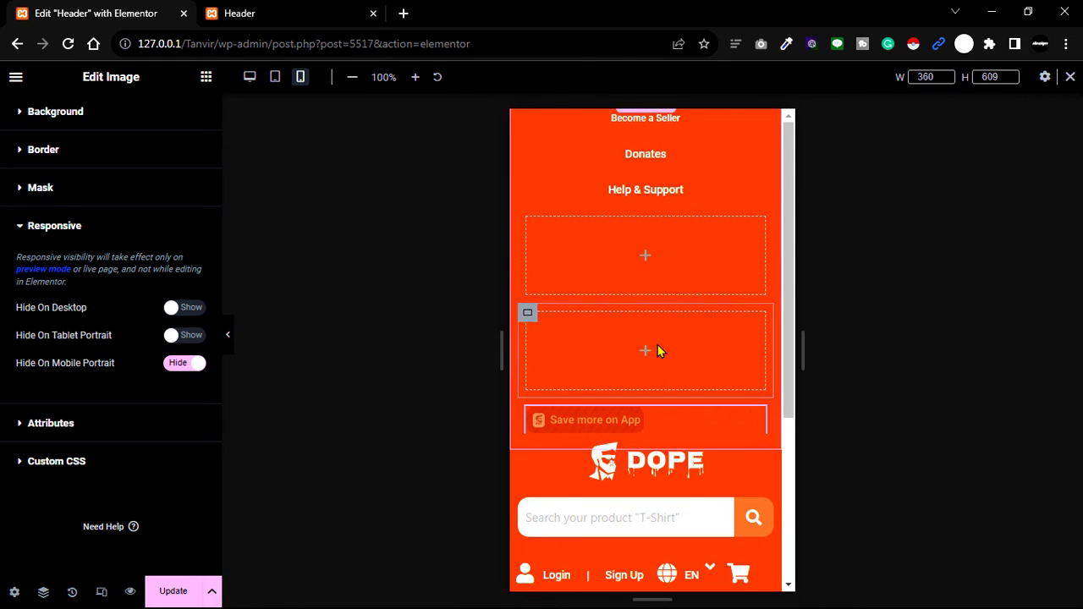
left_click(644, 219)
left_click(249, 78)
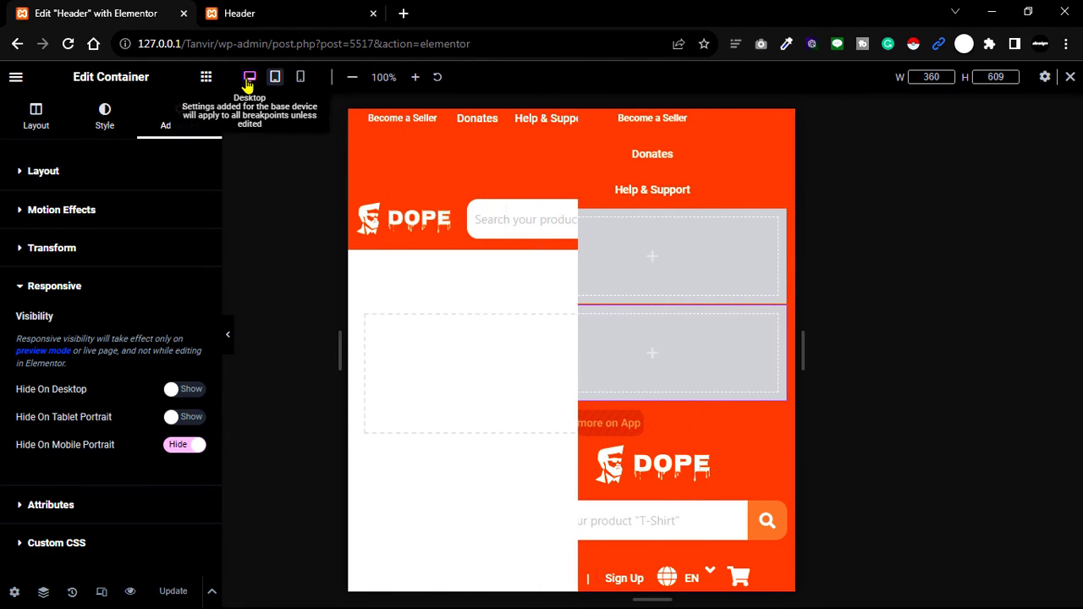